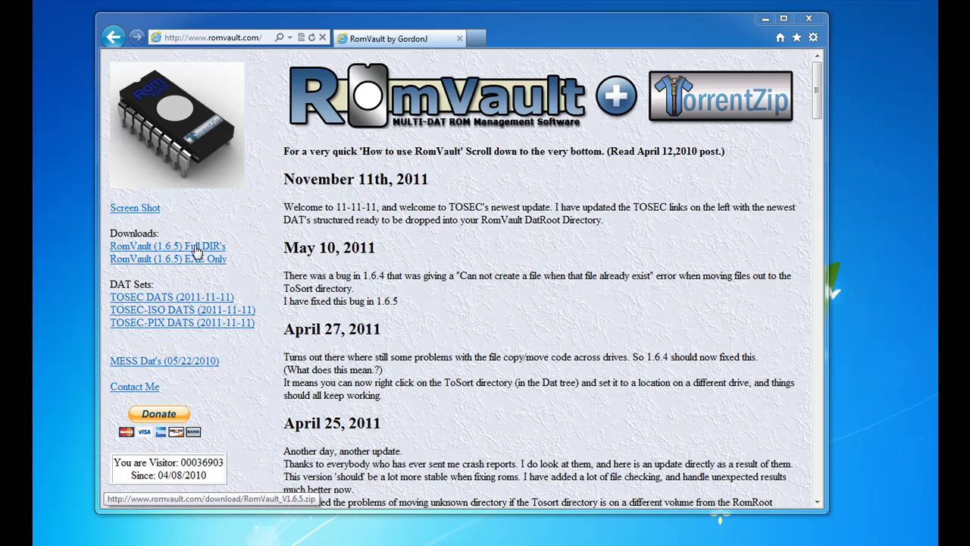
# Step: Download the RomVault (1.6.5) Full DIR's package and save RomVault_V1.6.5 to the Old Backups (H:) drive
pyautogui.click(149, 249)
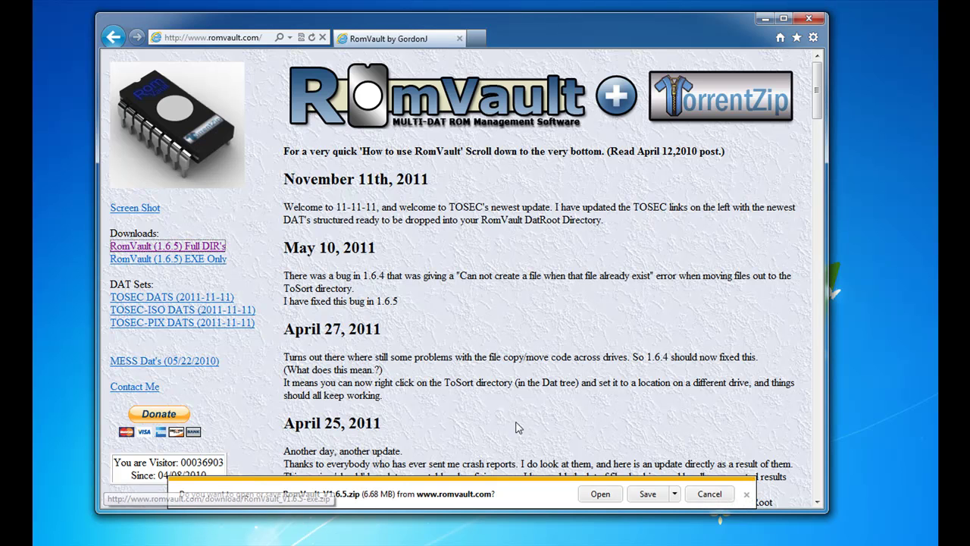
pyautogui.click(674, 494)
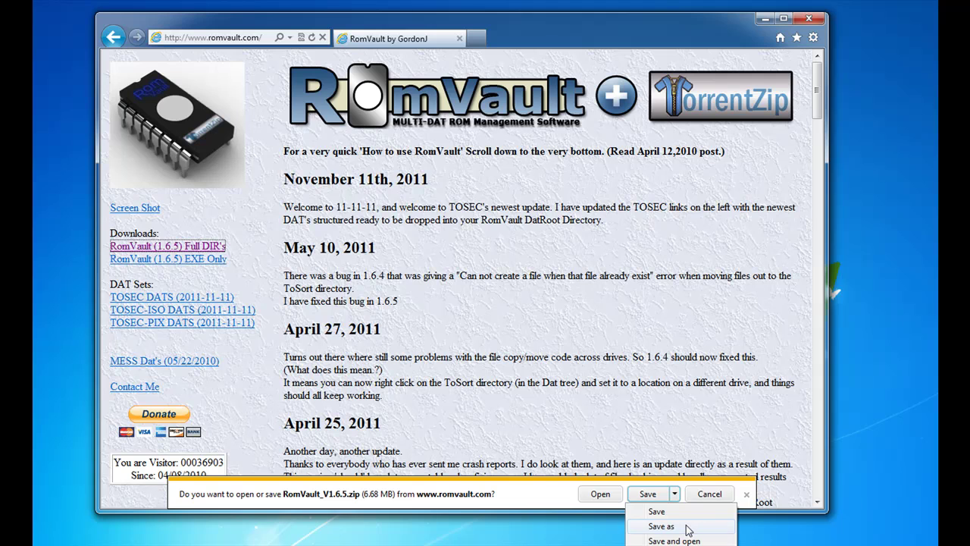
pyautogui.click(687, 524)
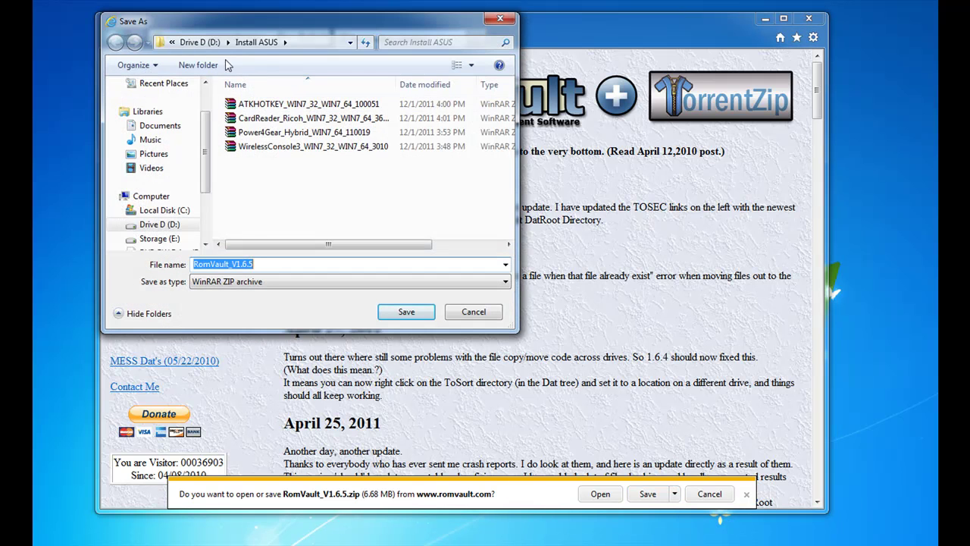
pyautogui.click(190, 44)
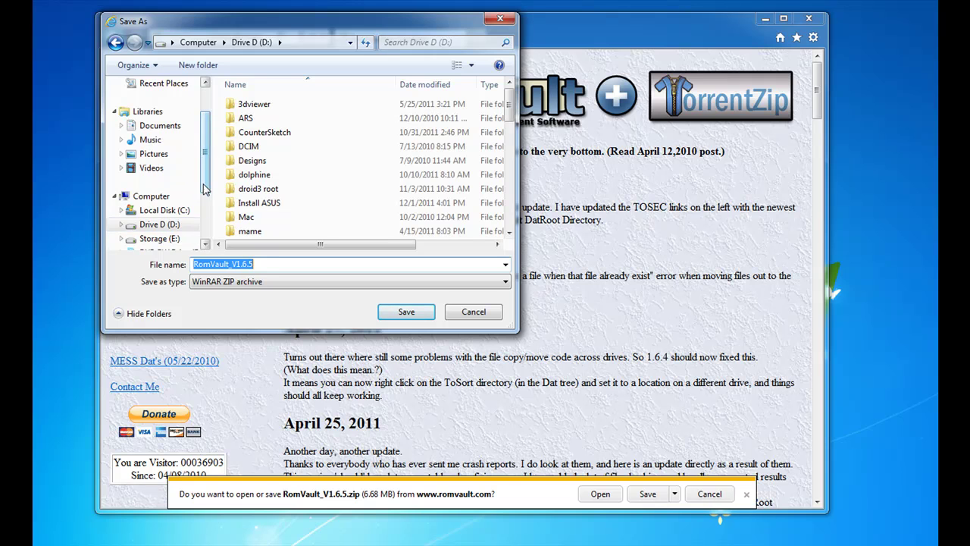
pyautogui.moveTo(203, 163); pyautogui.dragTo(203, 229)
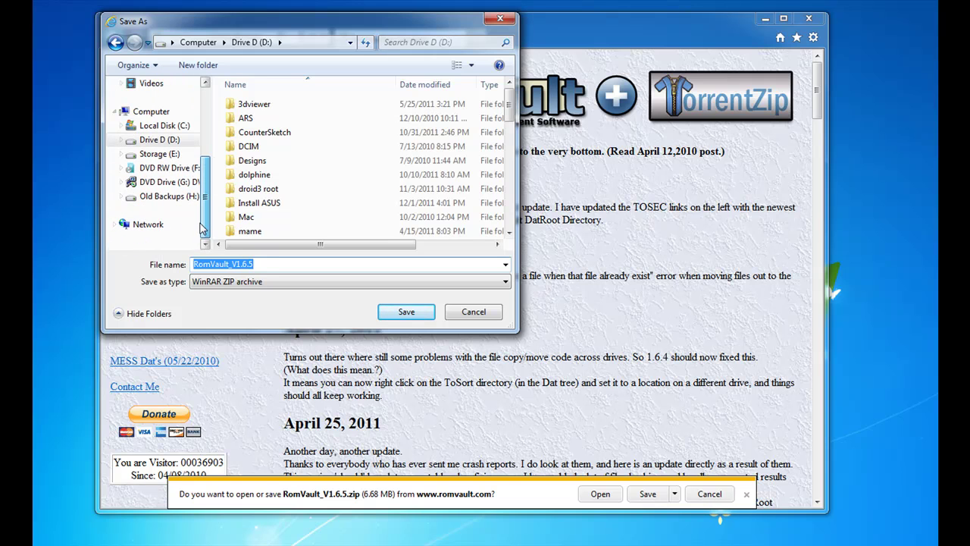
pyautogui.click(172, 196)
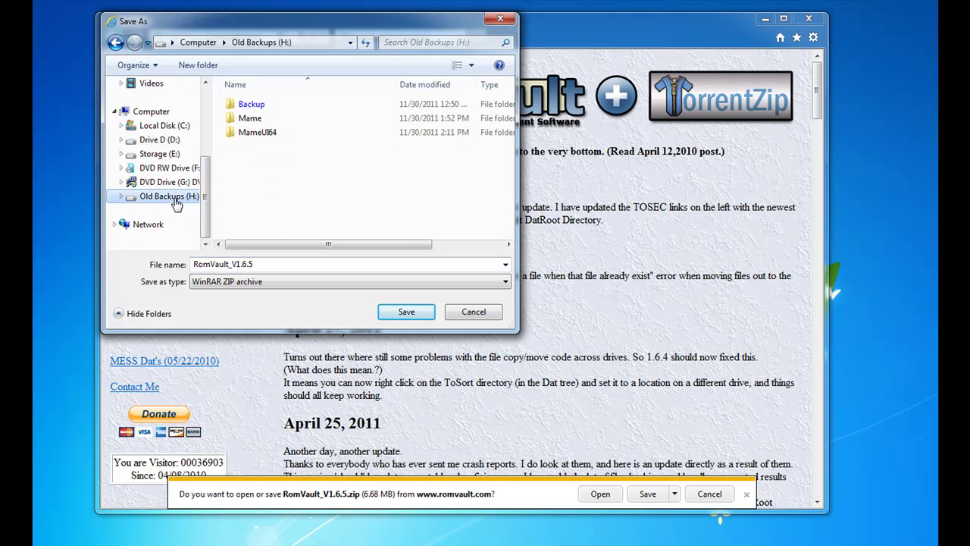
pyautogui.click(406, 313)
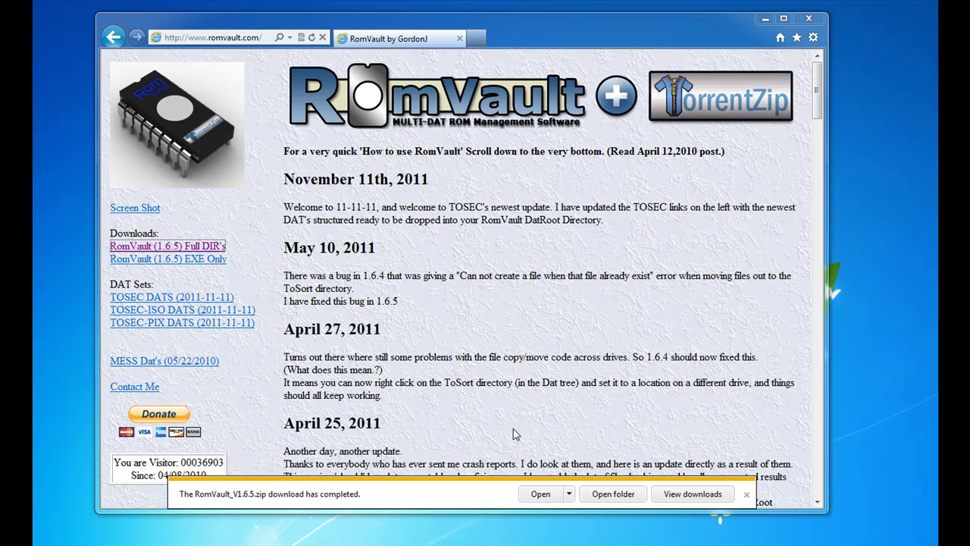
# Step: Open the downloaded RomVault_V1.6.5 archive from its folder, fit both windows on the desktop, and select RomVault.exe in the archive
pyautogui.click(611, 494)
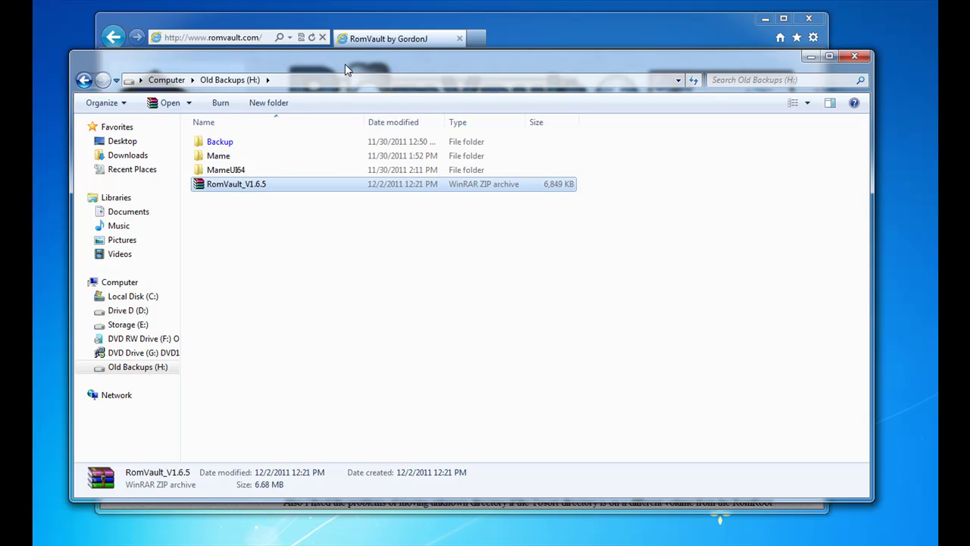
pyautogui.moveTo(344, 69); pyautogui.dragTo(726, 159)
pyautogui.doubleClick(627, 277)
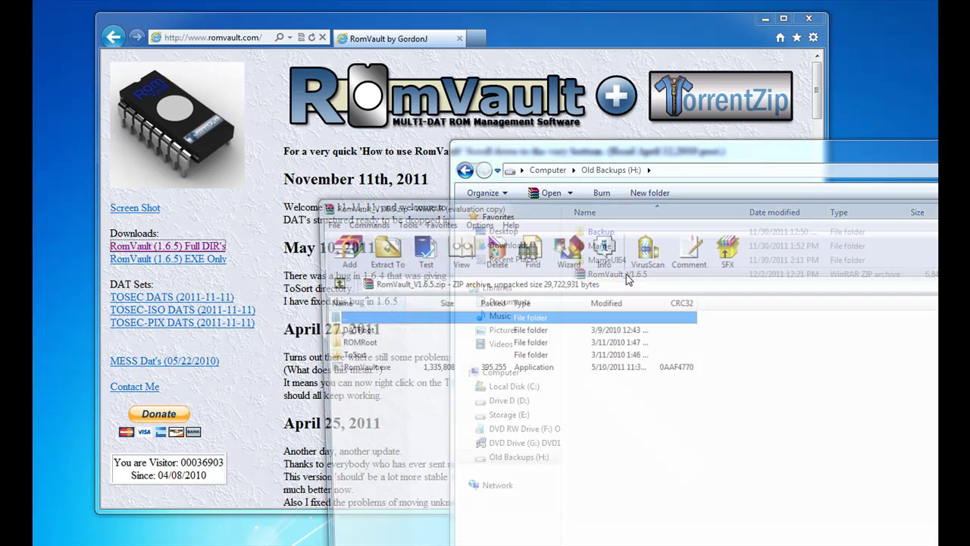
pyautogui.moveTo(513, 212); pyautogui.dragTo(400, 109)
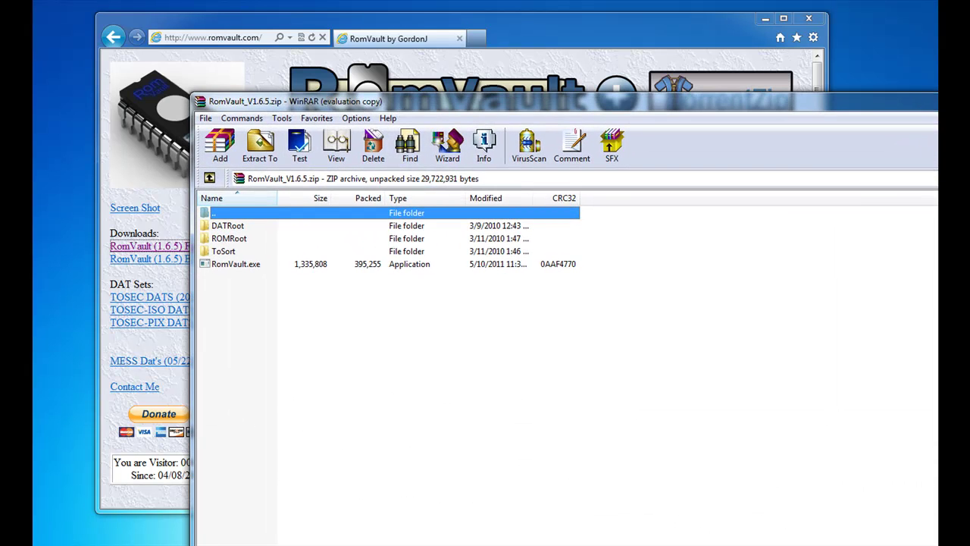
pyautogui.moveTo(936, 543); pyautogui.dragTo(709, 394)
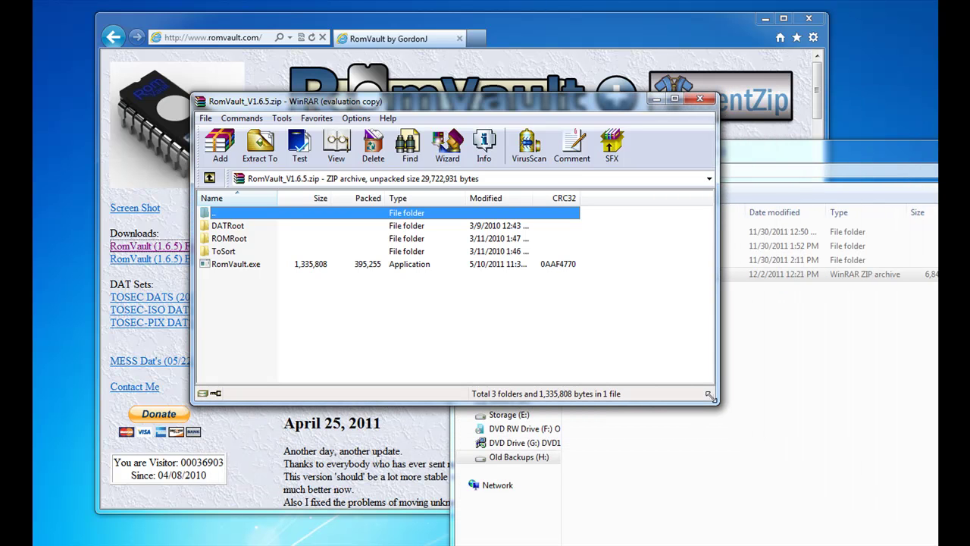
pyautogui.click(247, 266)
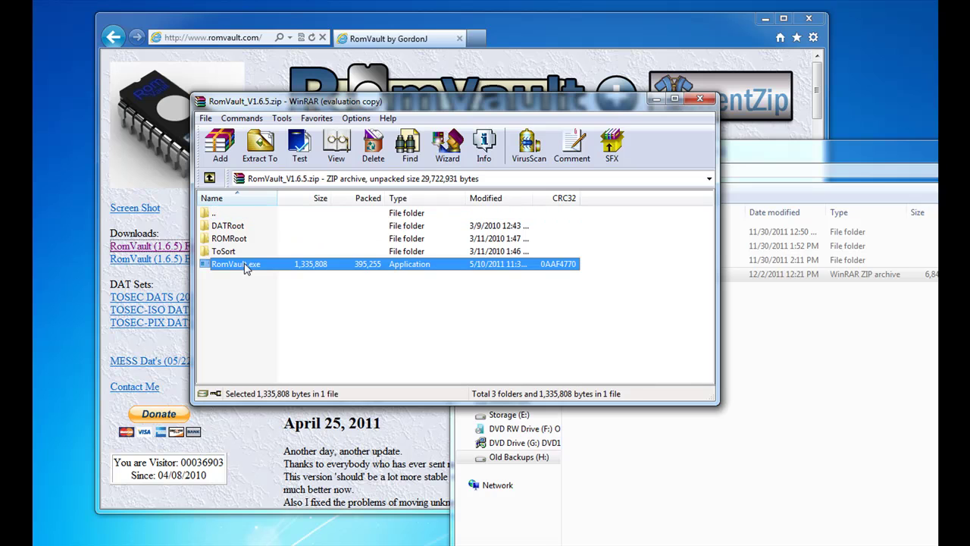
# Step: Create a folder named RomVault on the Old Backups (H:) drive and extract RomVault.exe from the archive into it
pyautogui.click(760, 349)
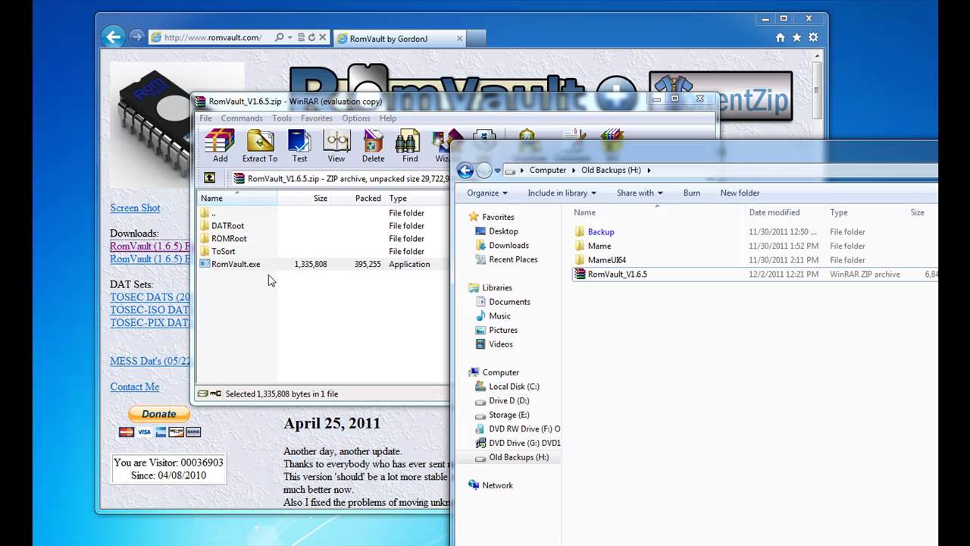
pyautogui.rightClick(598, 325)
pyautogui.moveTo(659, 473)
pyautogui.click(781, 473)
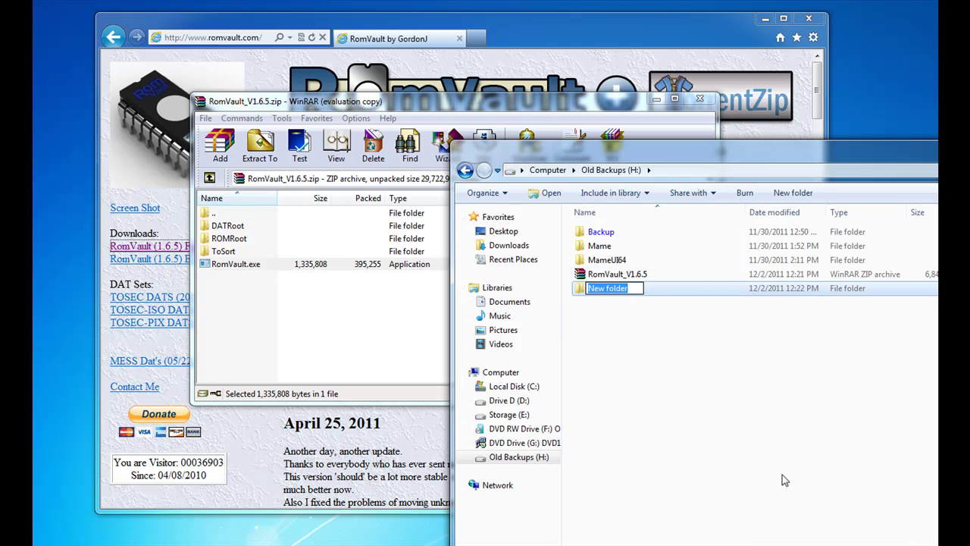
pyautogui.write('RomVault')
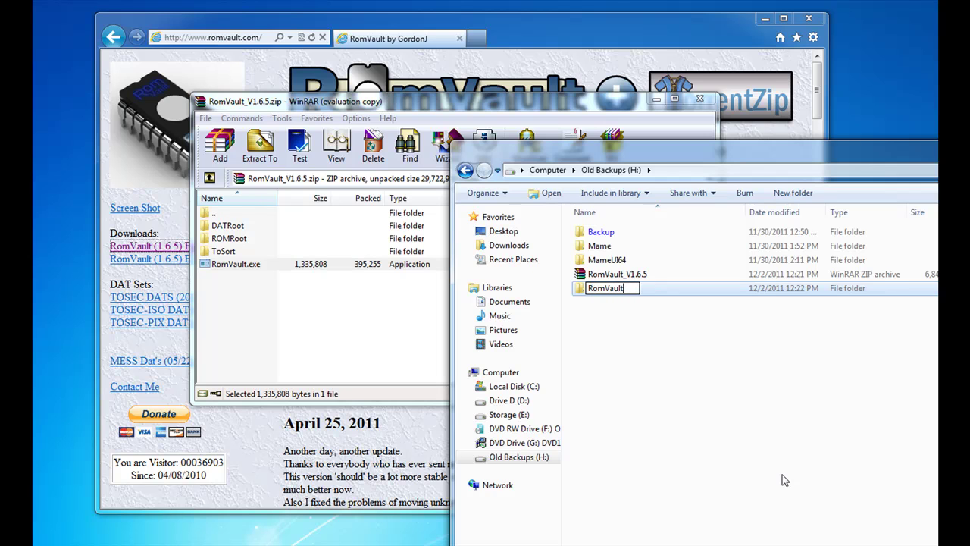
pyautogui.press('Return')
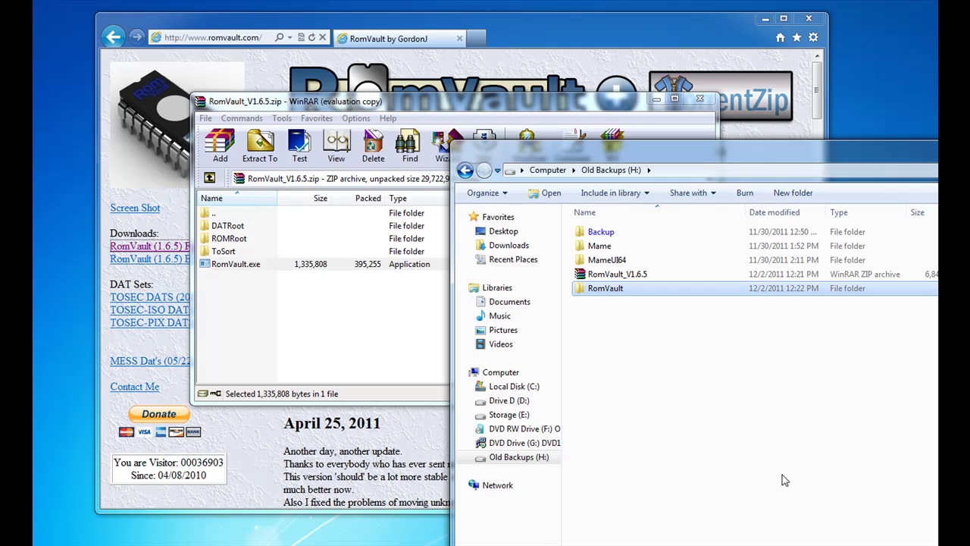
pyautogui.doubleClick(614, 294)
pyautogui.moveTo(229, 265); pyautogui.dragTo(637, 440)
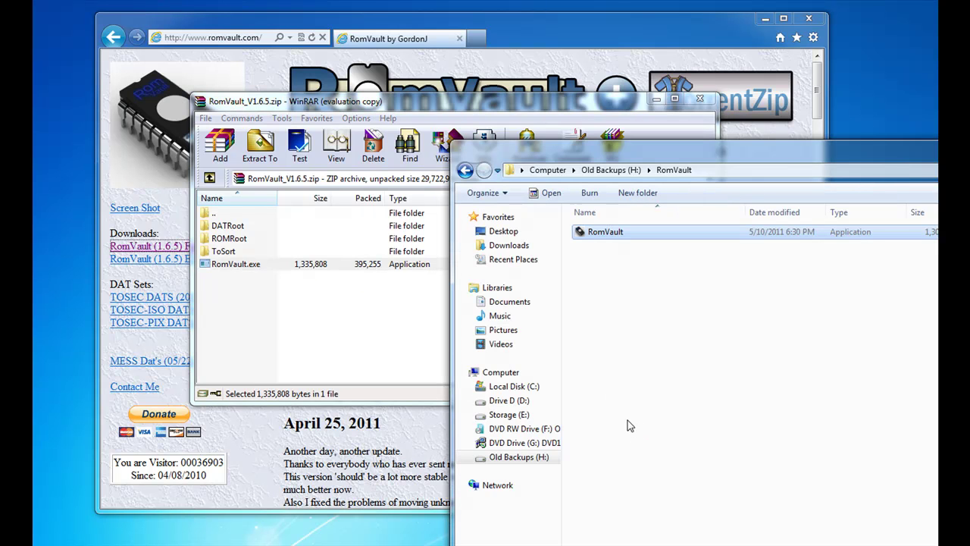
# Step: Create a subfolder named DATRoot inside the RomVault folder
pyautogui.rightClick(594, 287)
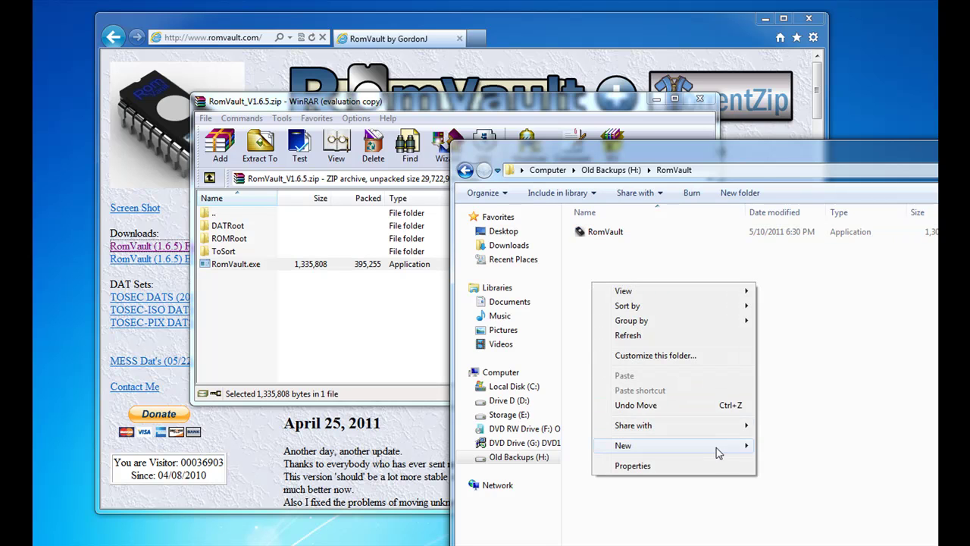
pyautogui.moveTo(723, 448)
pyautogui.click(785, 447)
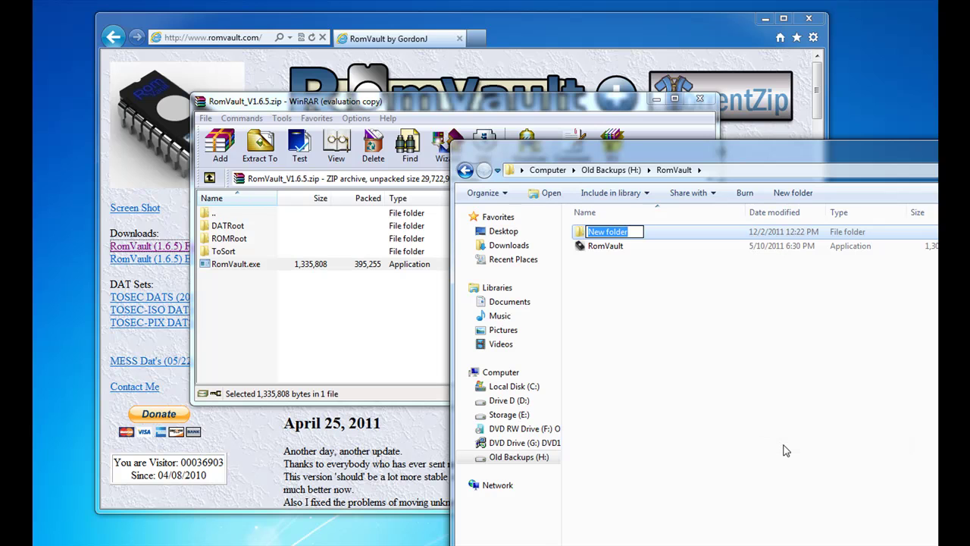
pyautogui.write('DA')
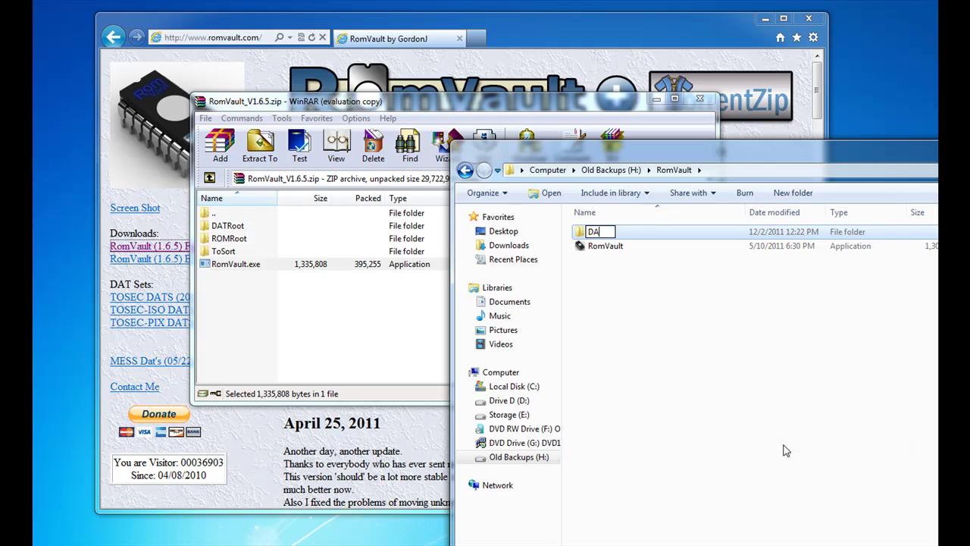
pyautogui.write('TRoot')
pyautogui.press('Return')
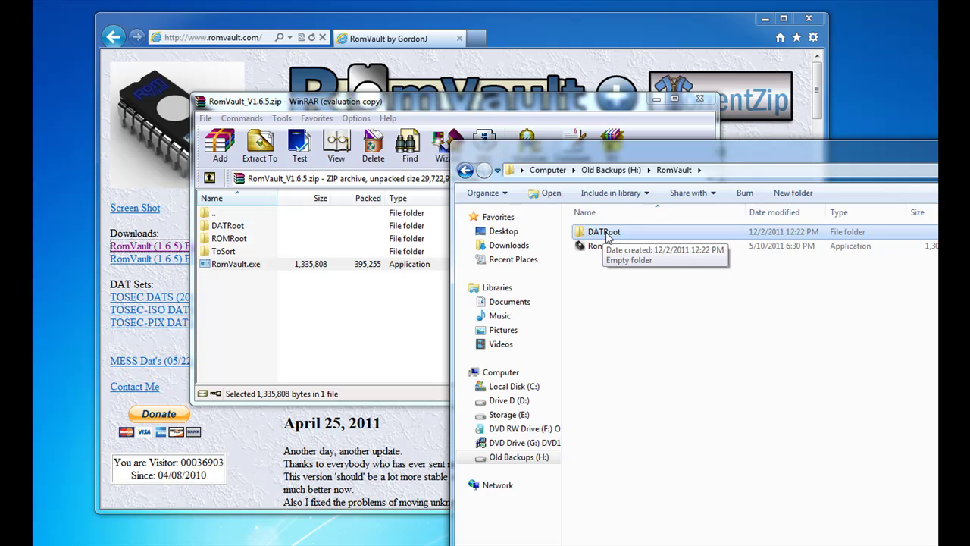
# Step: Add a subfolder named ROMRoot alongside DATRoot in the RomVault folder
pyautogui.rightClick(596, 288)
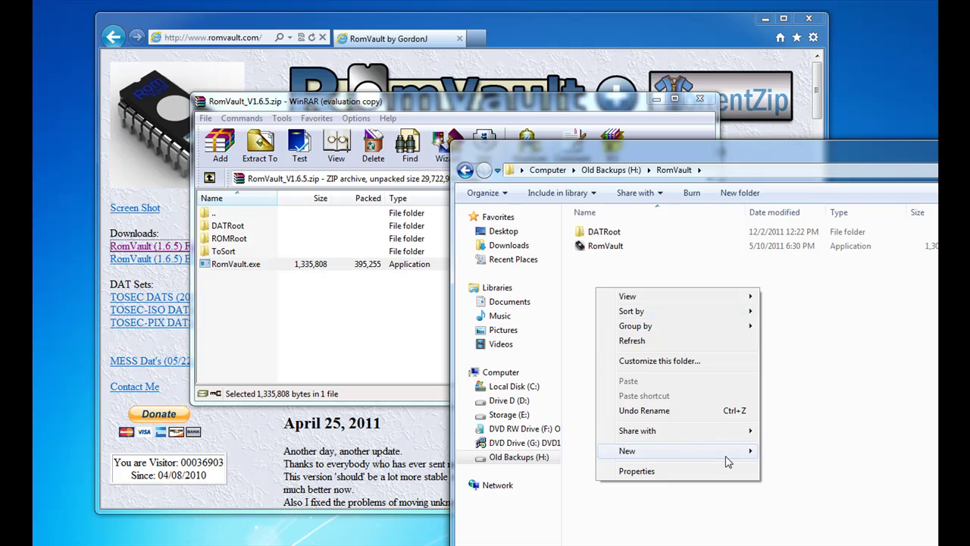
pyautogui.moveTo(721, 455)
pyautogui.click(805, 454)
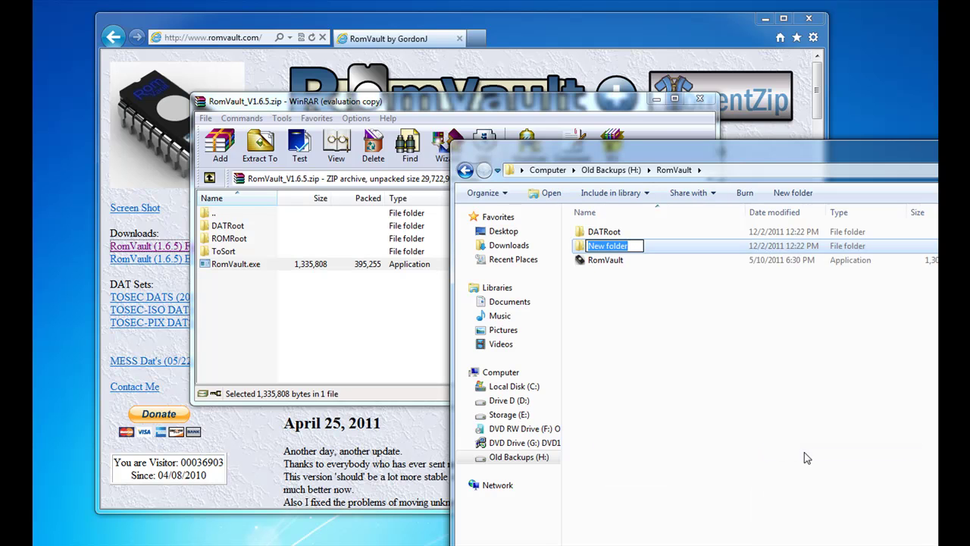
pyautogui.write('ROMRoot')
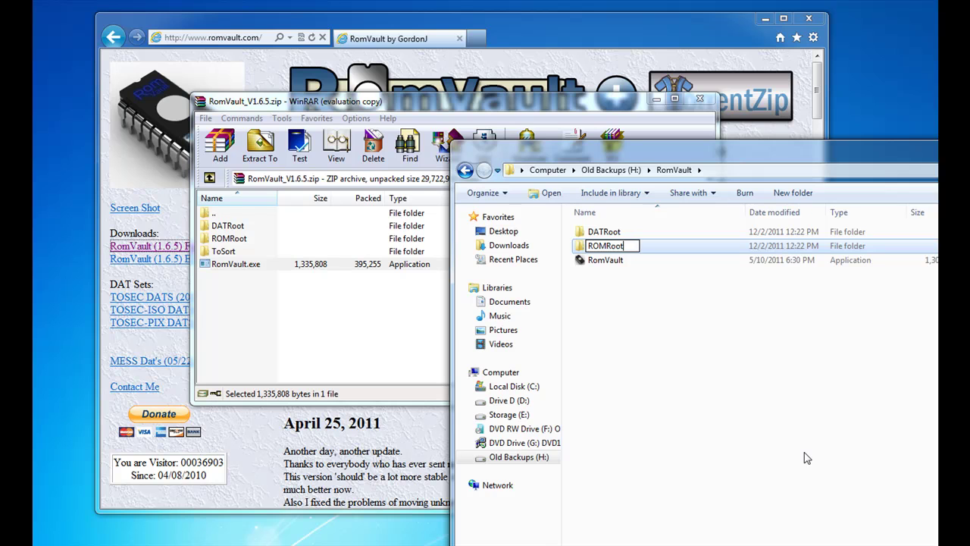
pyautogui.press('Return')
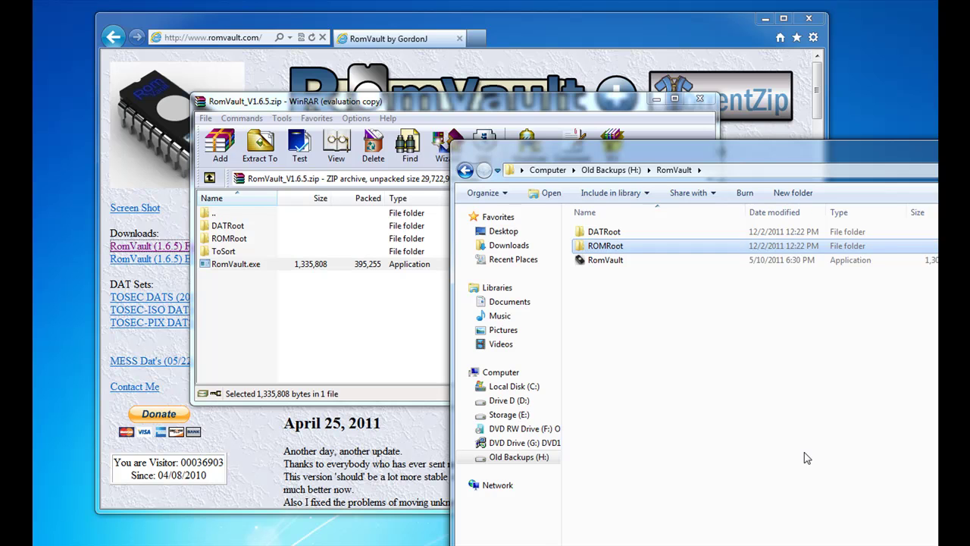
# Step: Add a subfolder named ToSort to the RomVault folder
pyautogui.rightClick(598, 305)
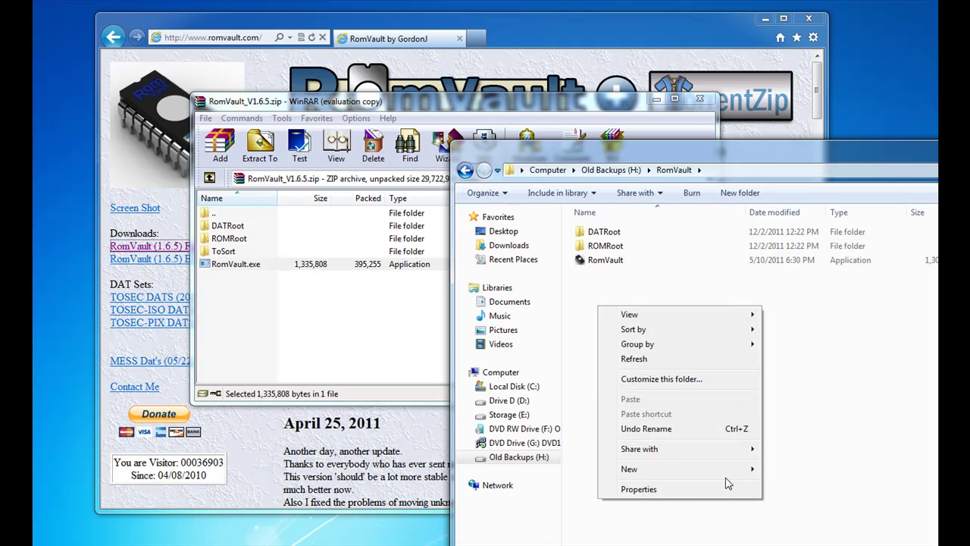
pyautogui.moveTo(735, 476)
pyautogui.click(788, 469)
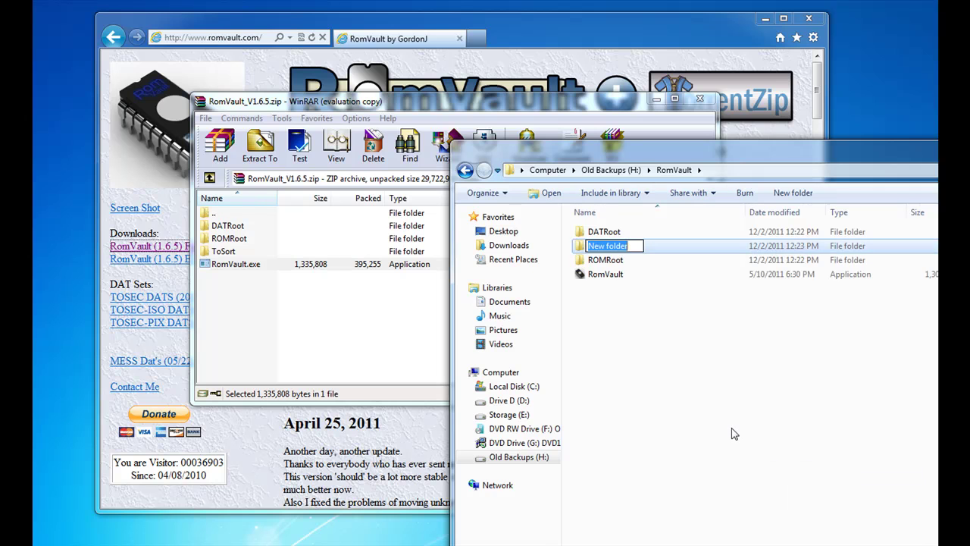
pyautogui.write('ToSort')
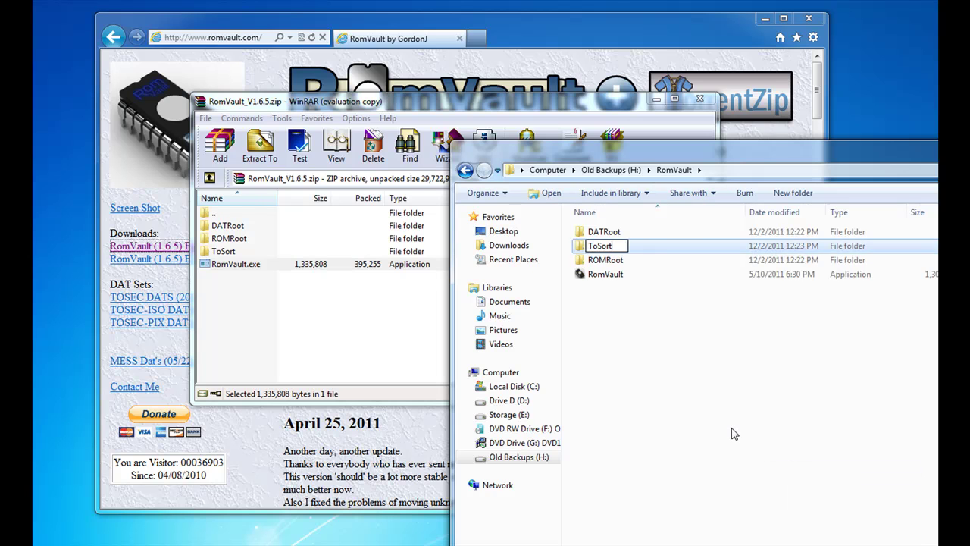
pyautogui.press('Return')
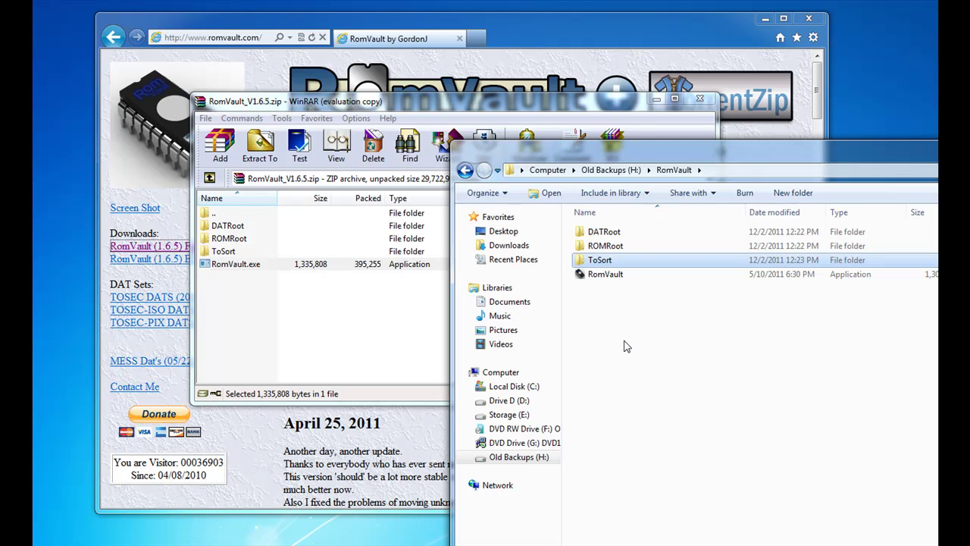
# Step: Launch the extracted RomVault program, look over its main window, and close it
pyautogui.doubleClick(614, 274)
pyautogui.moveTo(633, 181); pyautogui.dragTo(488, 26)
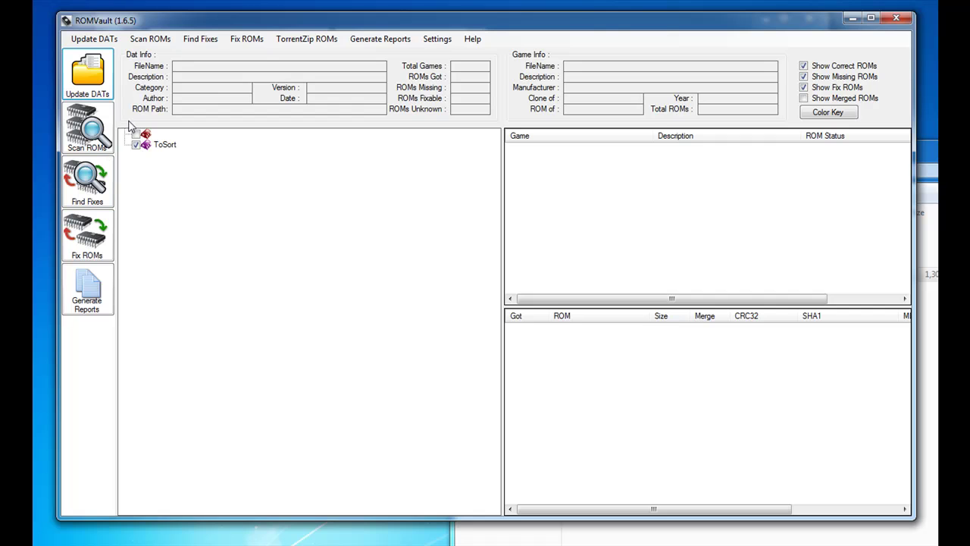
pyautogui.click(897, 19)
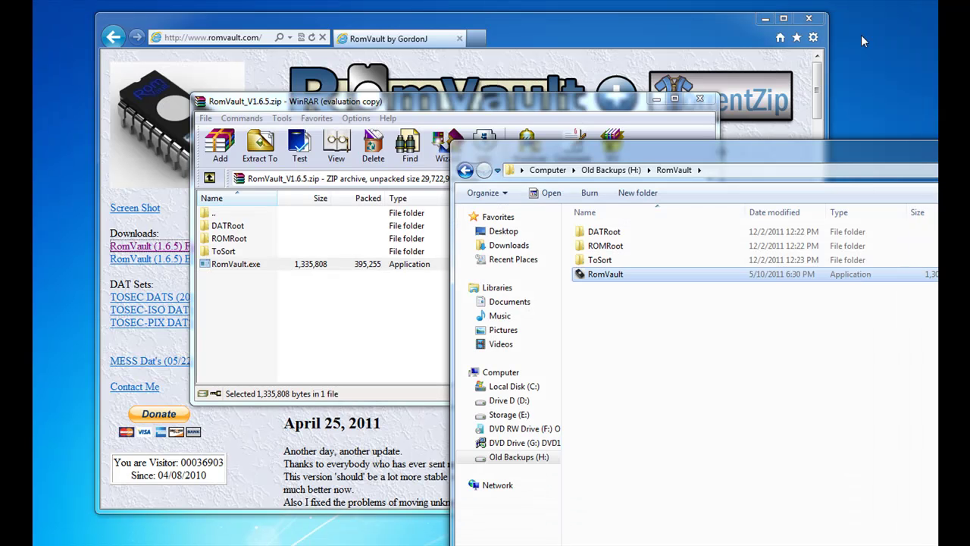
# Step: Create a folder named Arcade inside the DATRoot folder
pyautogui.doubleClick(609, 233)
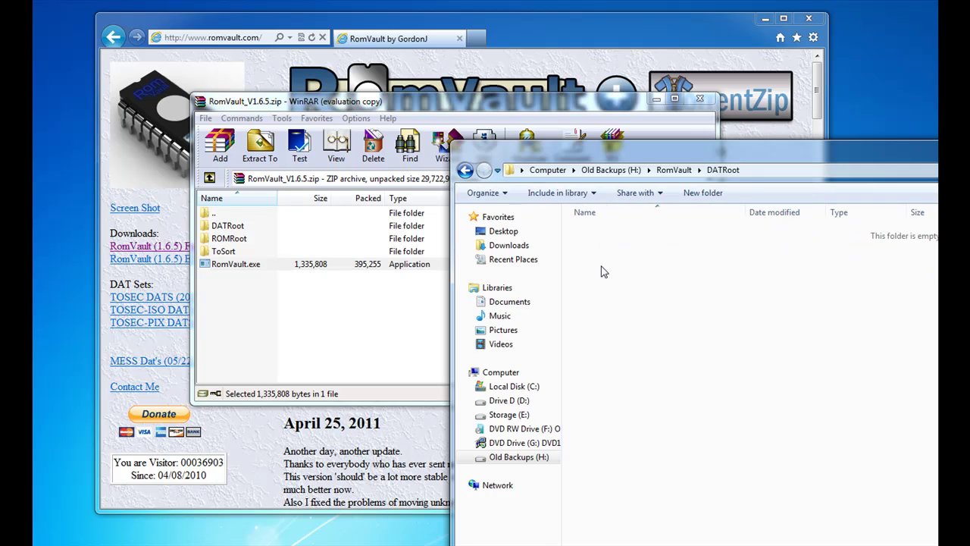
pyautogui.rightClick(601, 268)
pyautogui.moveTo(738, 429)
pyautogui.click(769, 429)
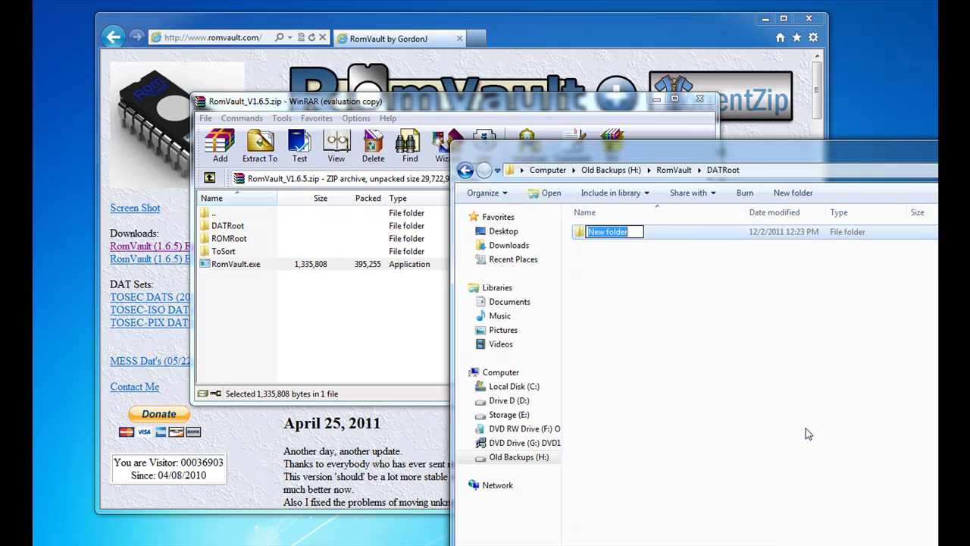
pyautogui.write('Arcade')
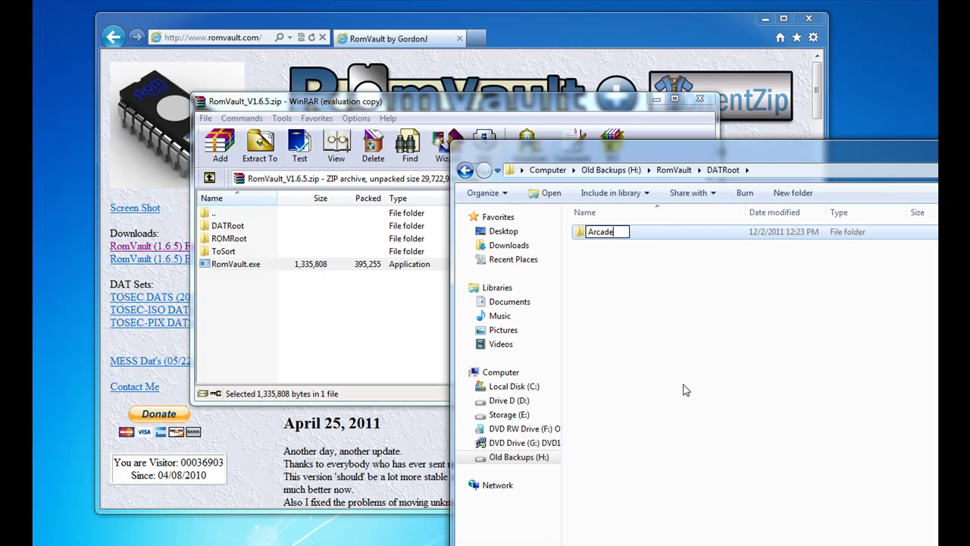
pyautogui.press('Return')
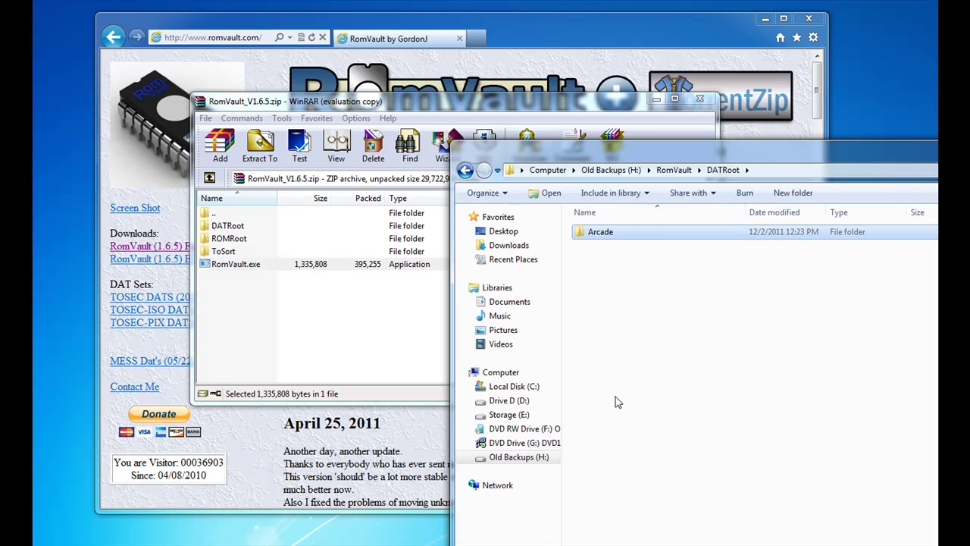
# Step: Create a folder named MAME inside DATRoot's Arcade folder
pyautogui.doubleClick(604, 234)
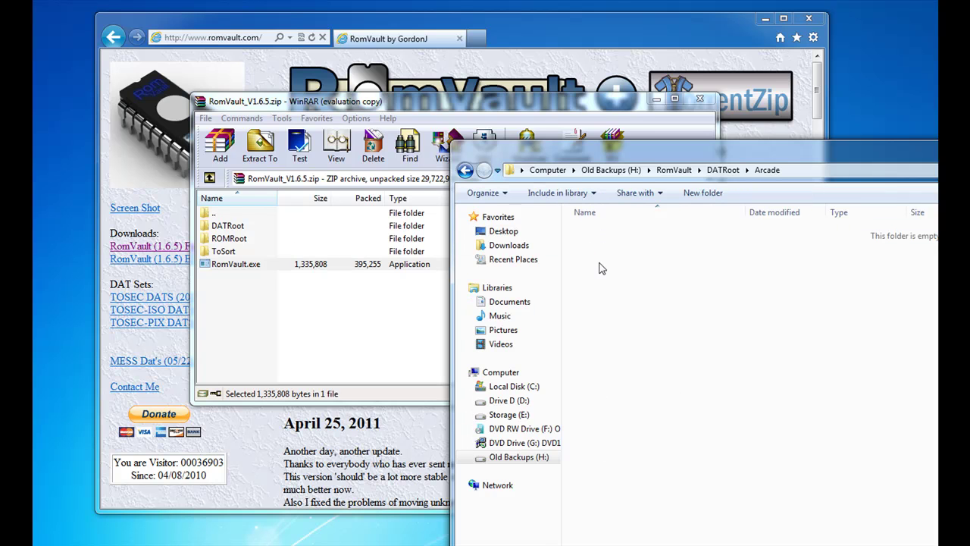
pyautogui.rightClick(599, 261)
pyautogui.moveTo(736, 429)
pyautogui.click(794, 427)
pyautogui.write('MAME')
pyautogui.press('Return')
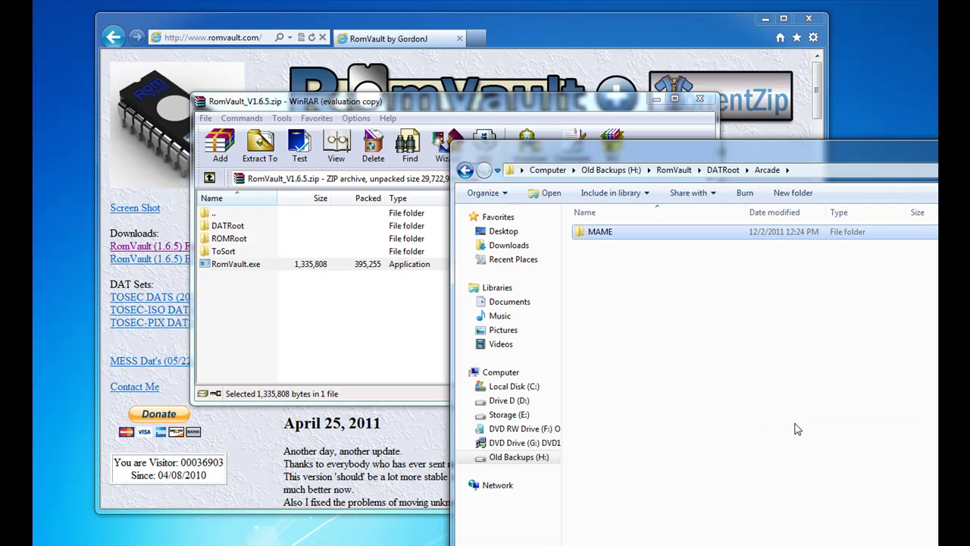
# Step: Create a folder named Roms inside the MAME folder under DATRoot\Arcade
pyautogui.rightClick(598, 262)
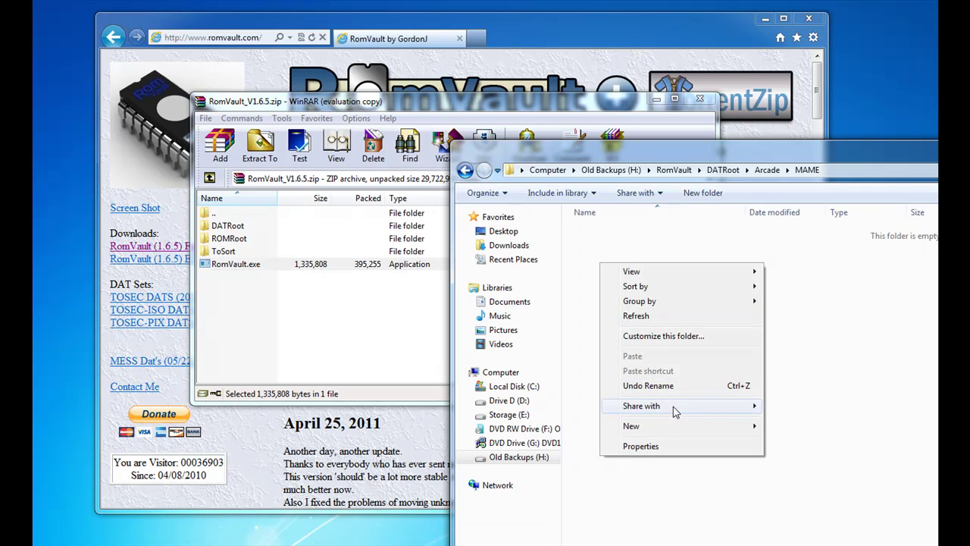
pyautogui.moveTo(738, 429)
pyautogui.click(808, 428)
pyautogui.write('Roms')
pyautogui.press('Return')
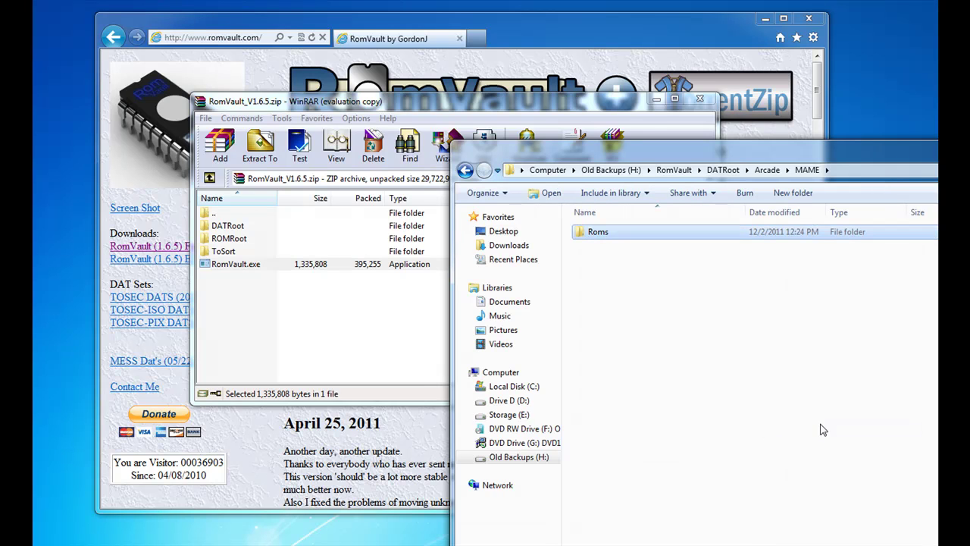
# Step: Extract the MAME - ROMs DAT file from the archive's DATRoot\Arcade\MAME\ROMs folder into the matching new Roms folder
pyautogui.doubleClick(610, 232)
pyautogui.doubleClick(250, 226)
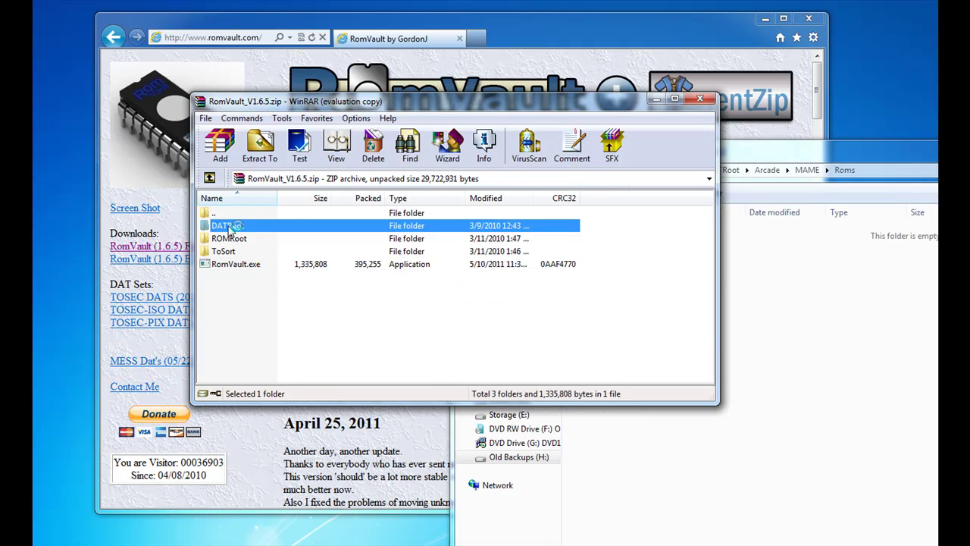
pyautogui.doubleClick(229, 226)
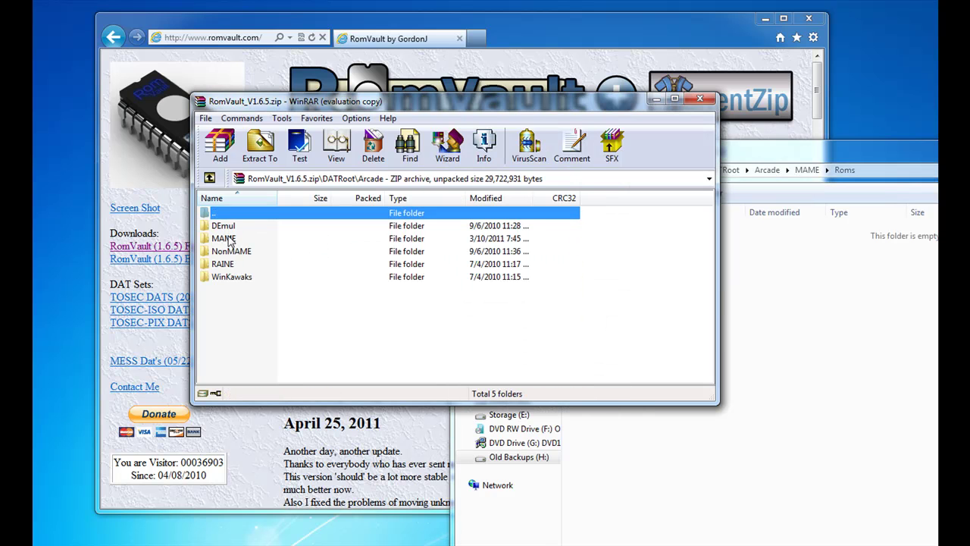
pyautogui.doubleClick(223, 238)
pyautogui.doubleClick(225, 252)
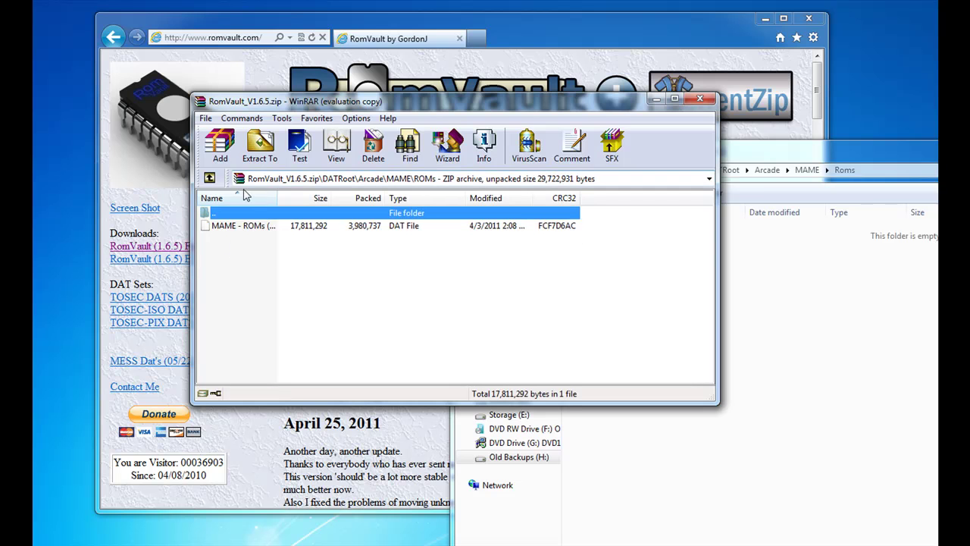
pyautogui.click(775, 316)
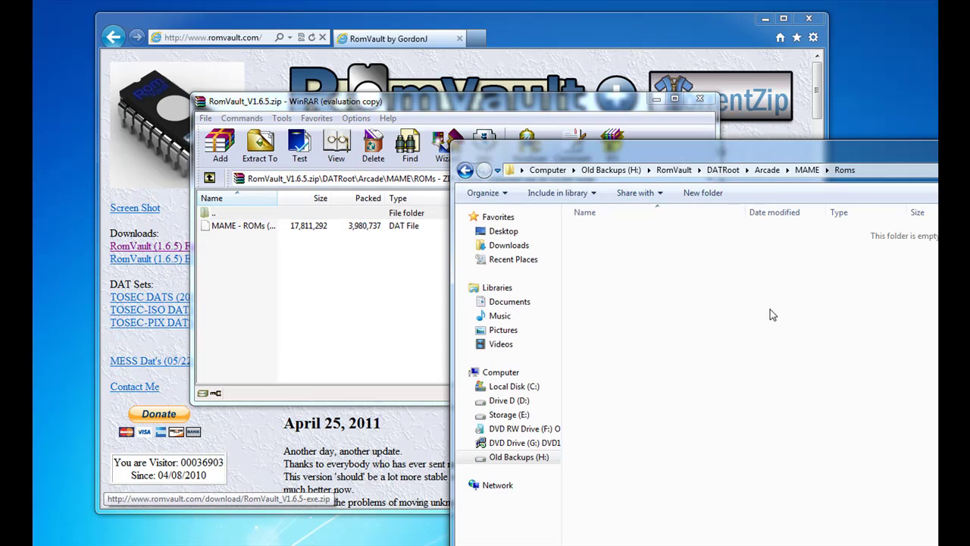
pyautogui.moveTo(246, 227); pyautogui.dragTo(737, 291)
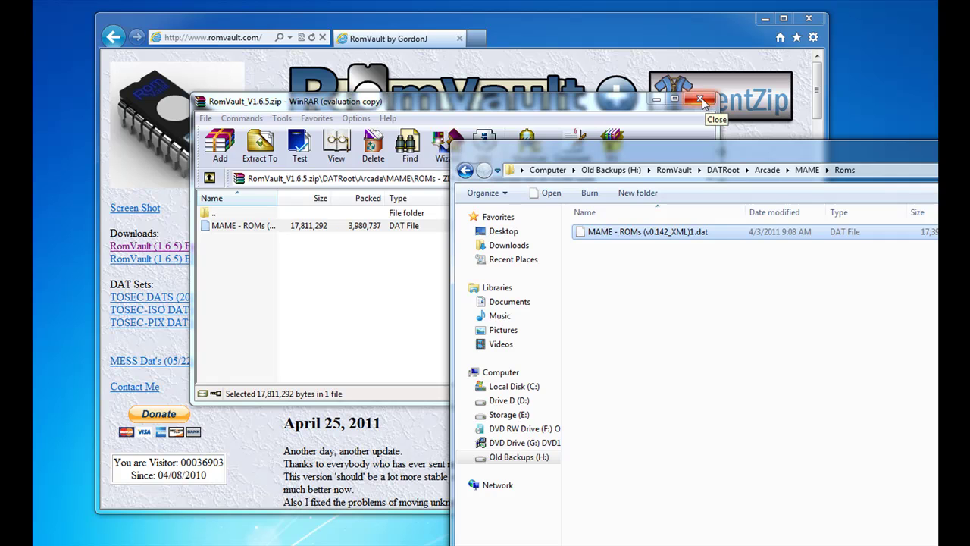
# Step: Launch RomVault from its program folder, update the DATs and scan the ROMs
pyautogui.click(674, 171)
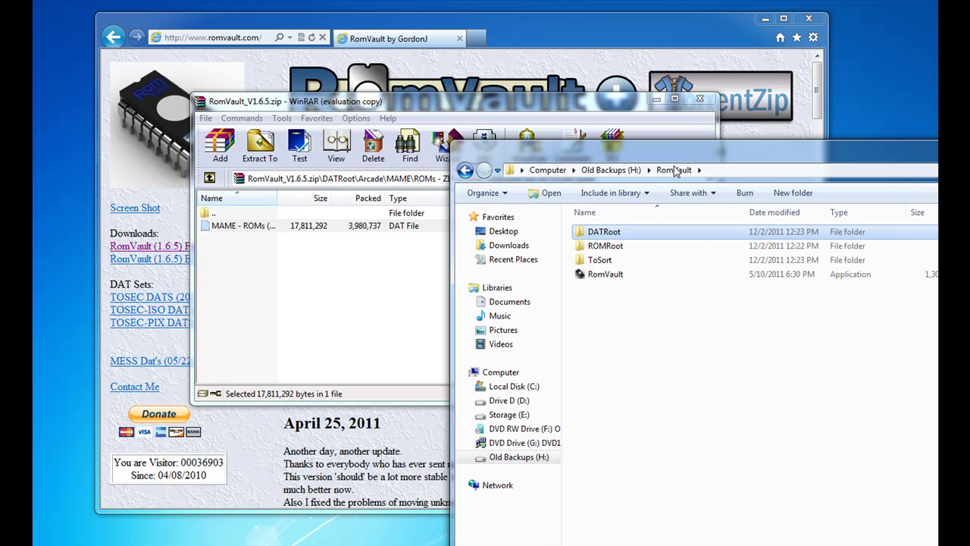
pyautogui.doubleClick(603, 274)
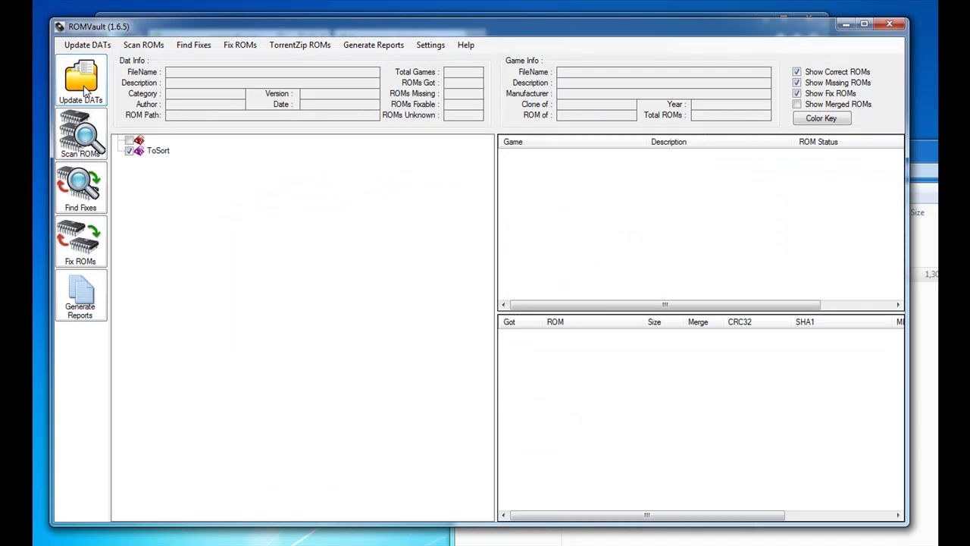
pyautogui.click(86, 90)
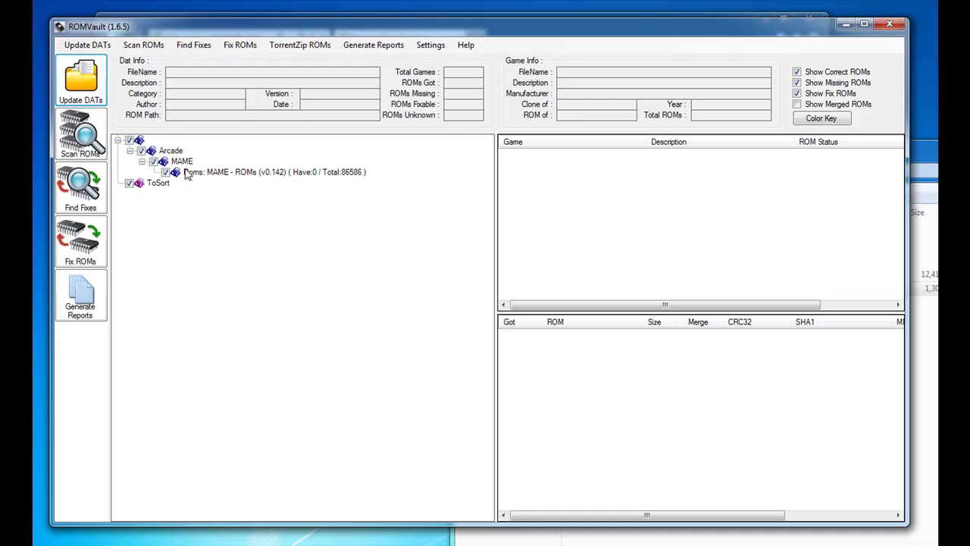
pyautogui.click(90, 140)
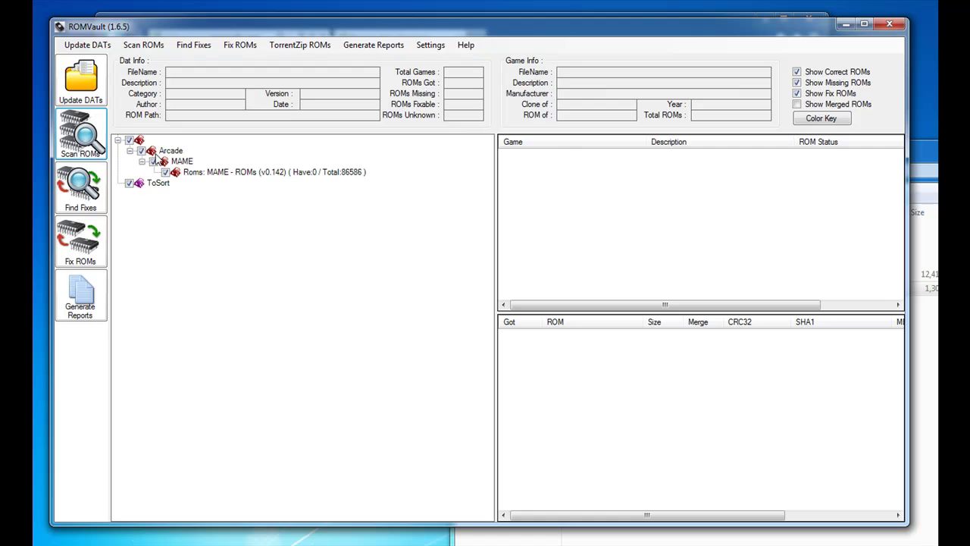
# Step: Examine the game list of the MAME - ROMs DAT and the ROM files required by beatclck, beezer and beastf
pyautogui.click(203, 174)
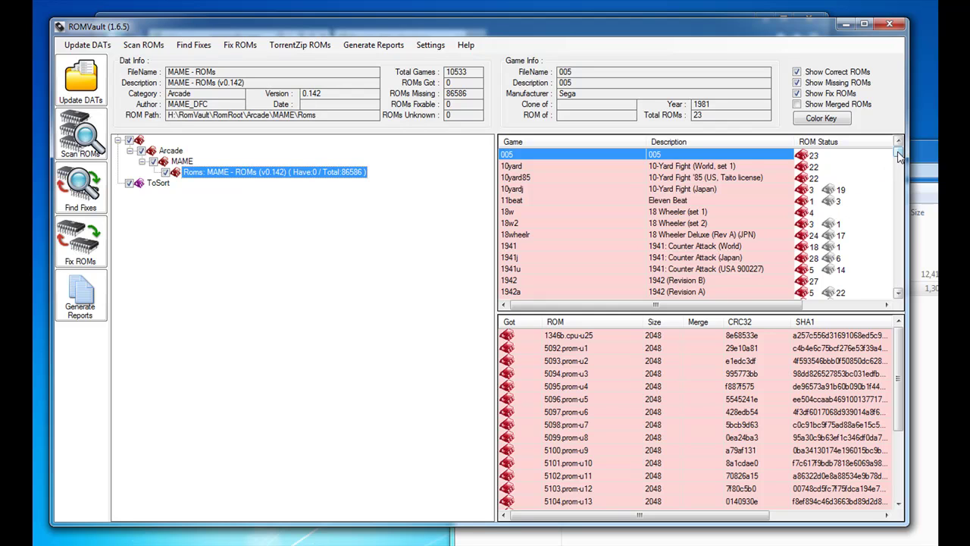
pyautogui.moveTo(901, 155); pyautogui.dragTo(900, 161)
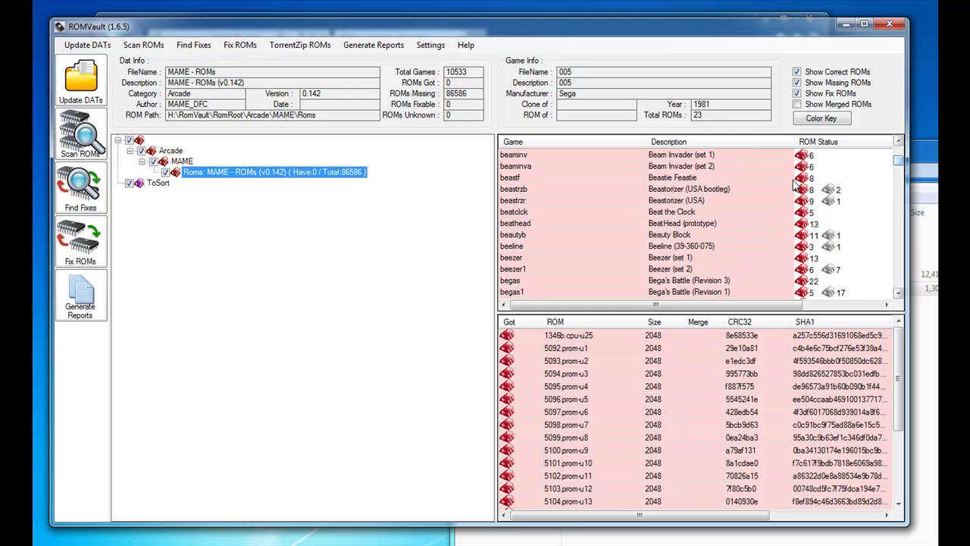
pyautogui.click(550, 213)
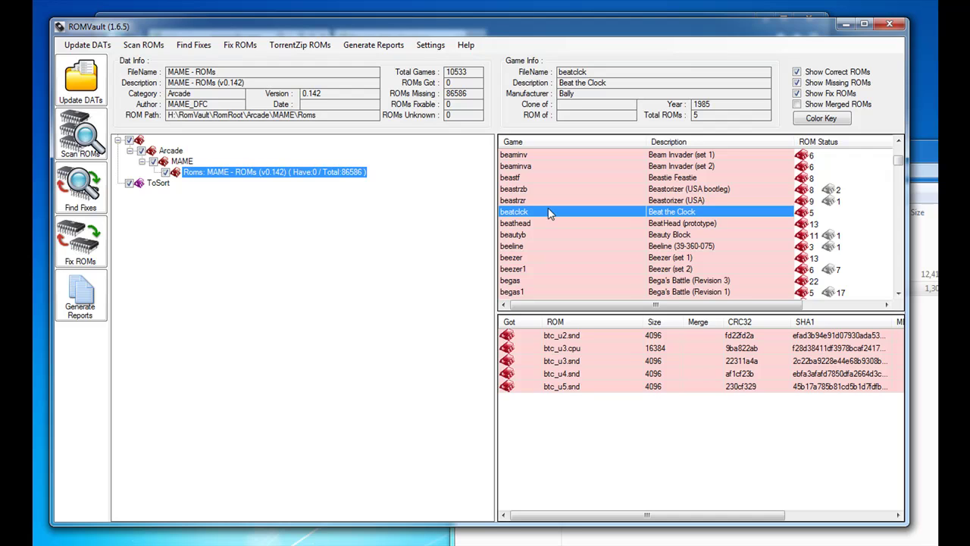
pyautogui.click(545, 258)
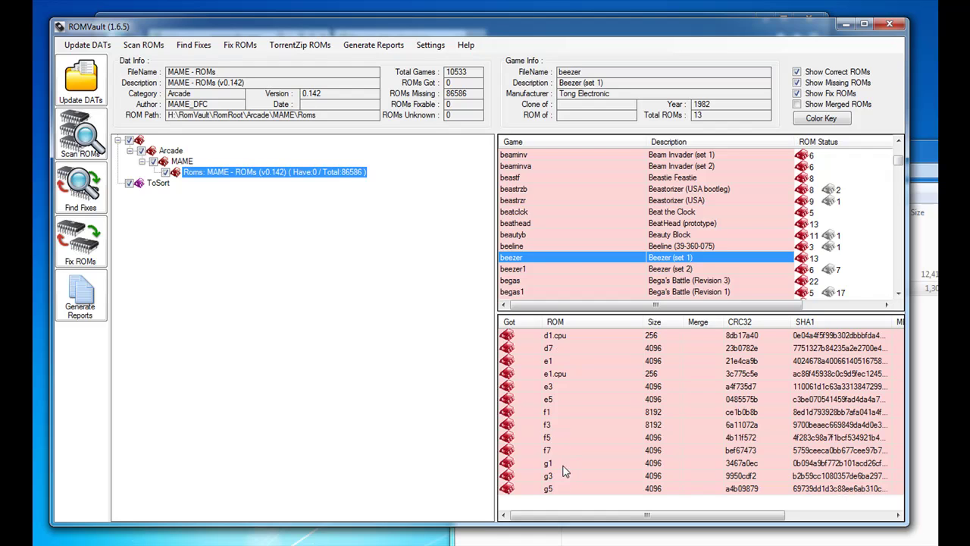
pyautogui.click(565, 212)
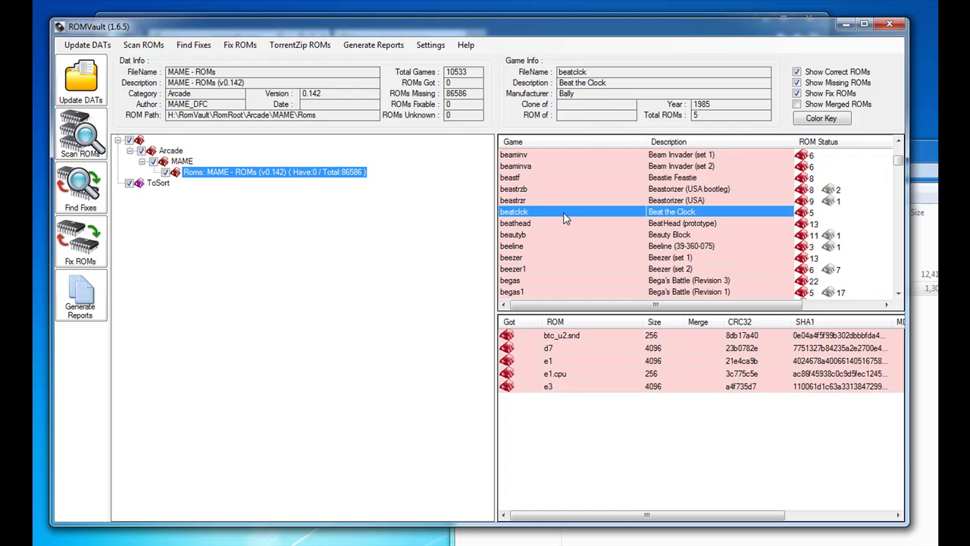
pyautogui.click(567, 178)
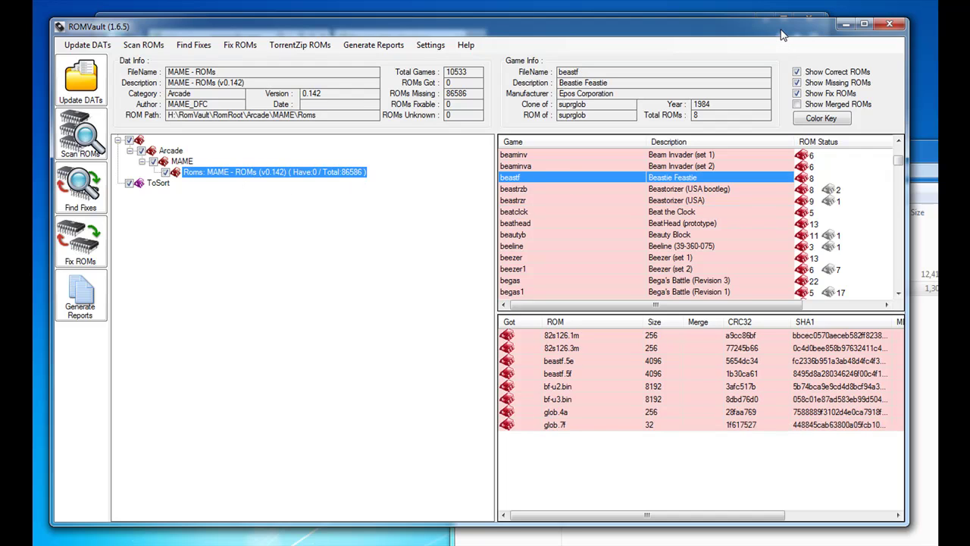
# Step: Minimize RomVault and the browser, and close the WinRAR archive so only the RomVault folder stays open
pyautogui.click(841, 26)
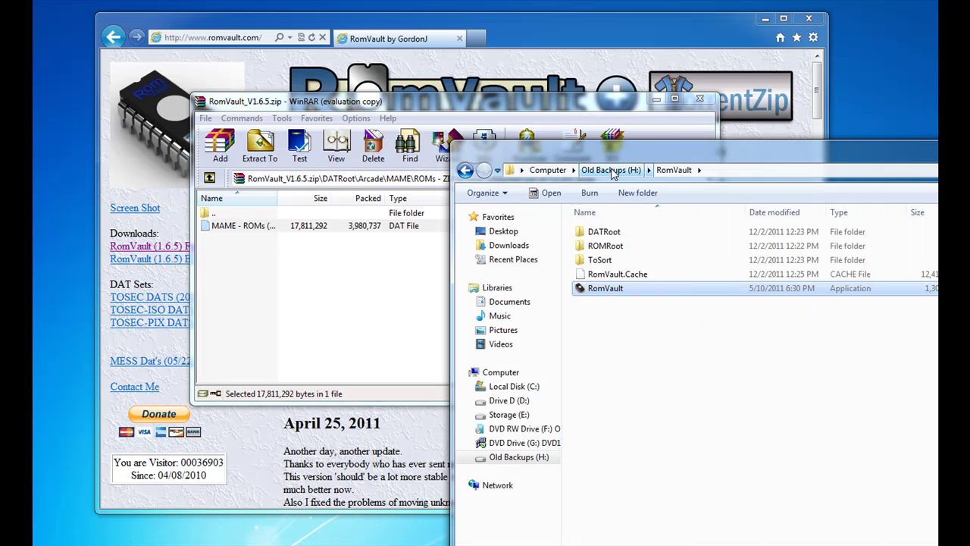
pyautogui.click(699, 100)
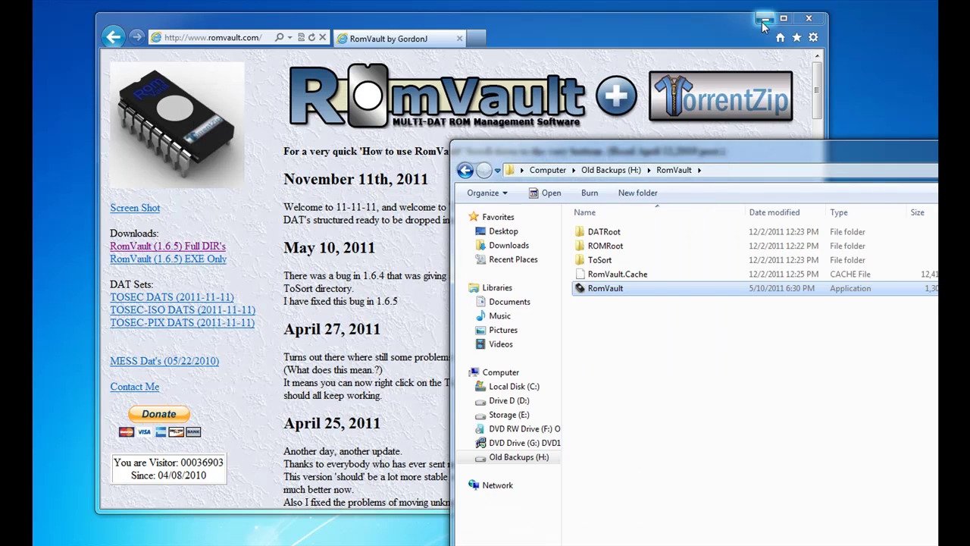
pyautogui.click(763, 21)
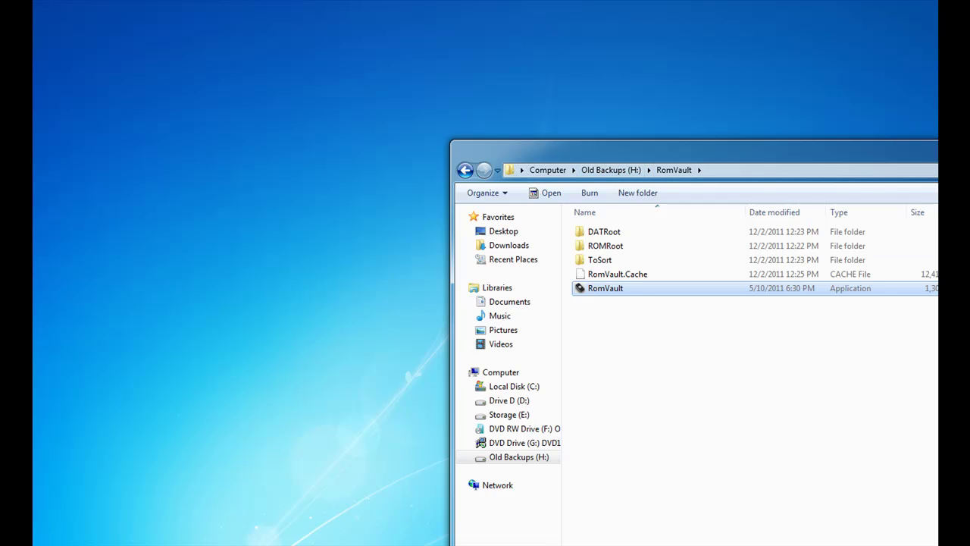
# Step: Open Mame\Roms from the Old Backups (H:) drive in a second, narrower Explorer window beside the RomVault folder
pyautogui.press('super')
pyautogui.press('super+e')
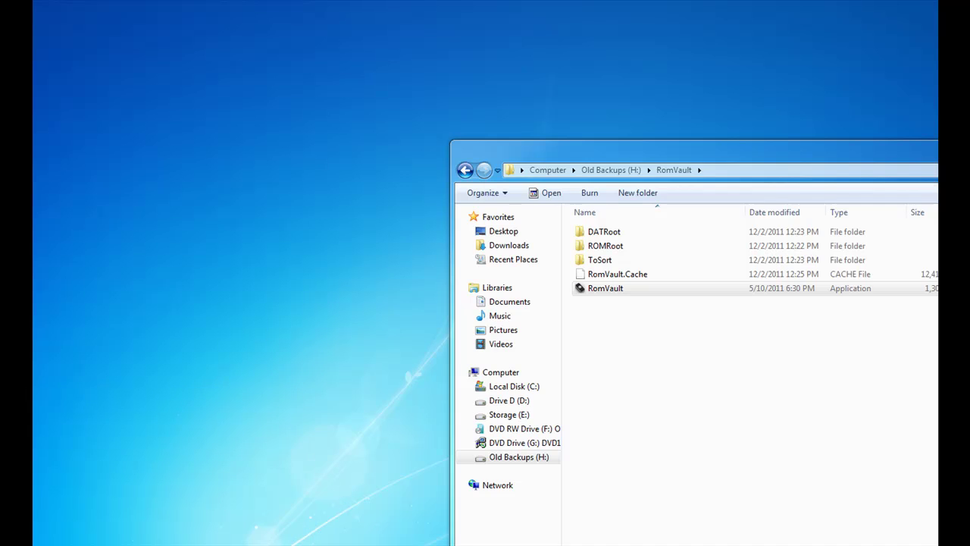
pyautogui.moveTo(697, 183); pyautogui.dragTo(333, 222)
pyautogui.doubleClick(298, 344)
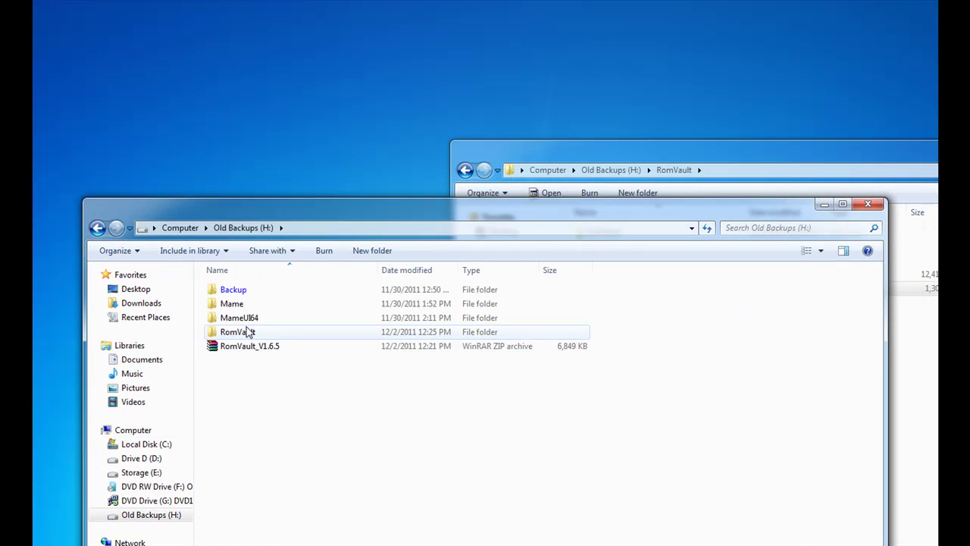
pyautogui.doubleClick(241, 305)
pyautogui.doubleClick(231, 290)
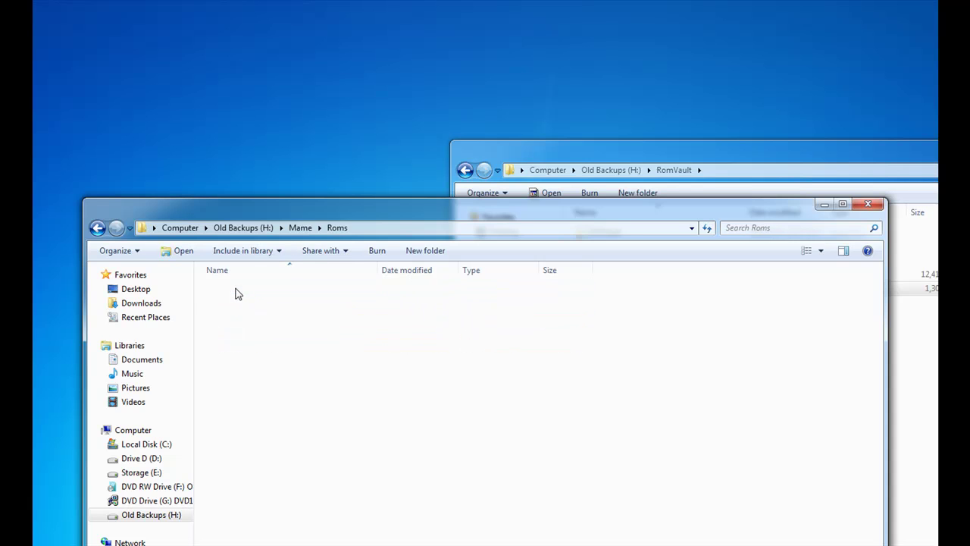
pyautogui.moveTo(885, 440); pyautogui.dragTo(606, 449)
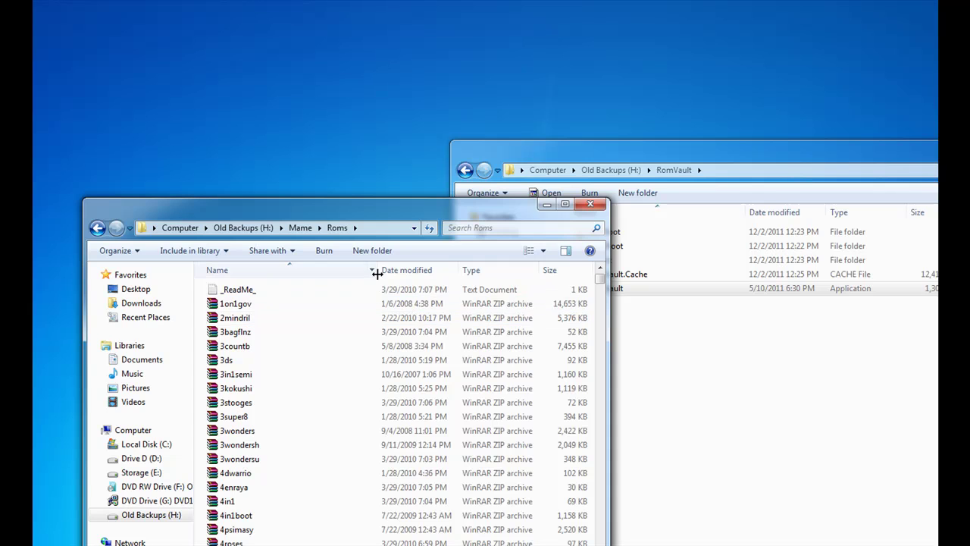
pyautogui.moveTo(378, 272); pyautogui.dragTo(313, 274)
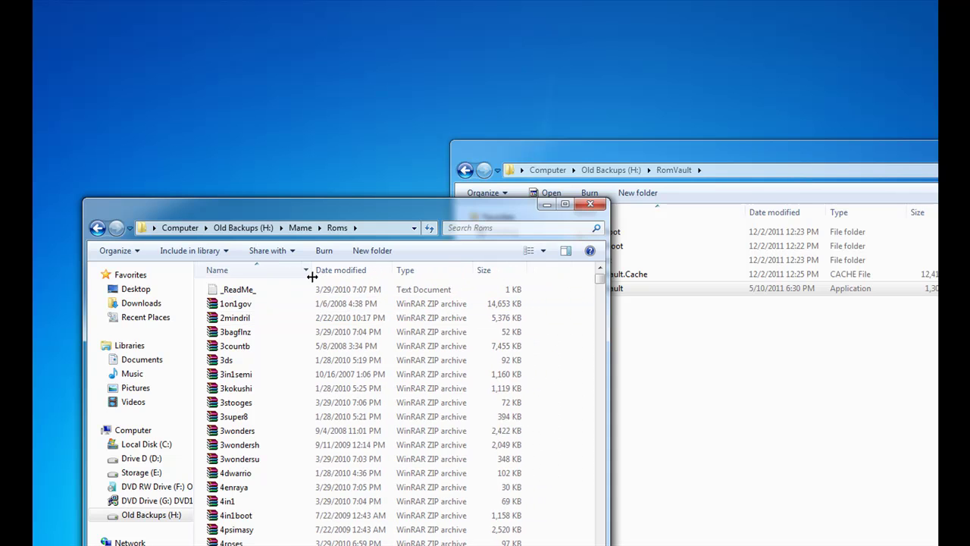
# Step: Create a folder named Arcade inside RomVault's ROMRoot folder
pyautogui.click(697, 369)
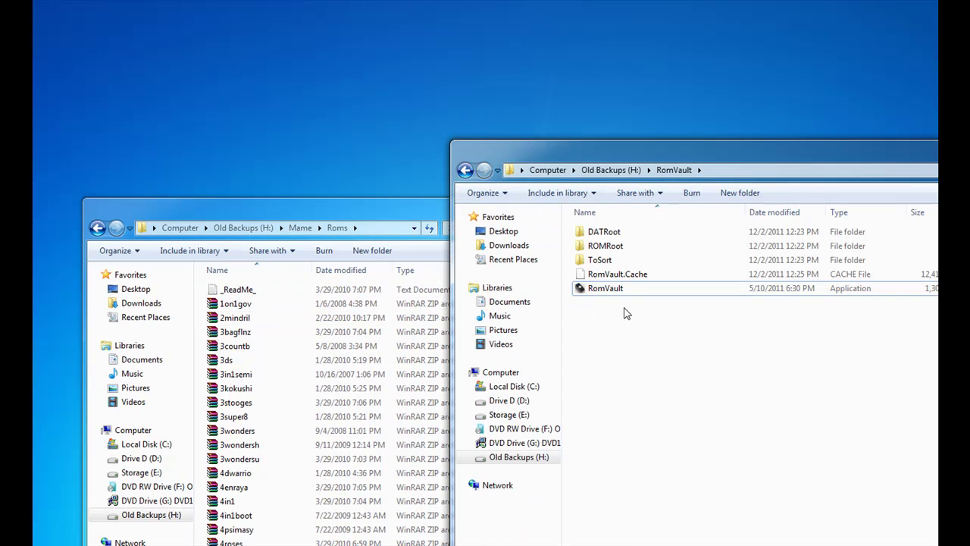
pyautogui.moveTo(609, 293)
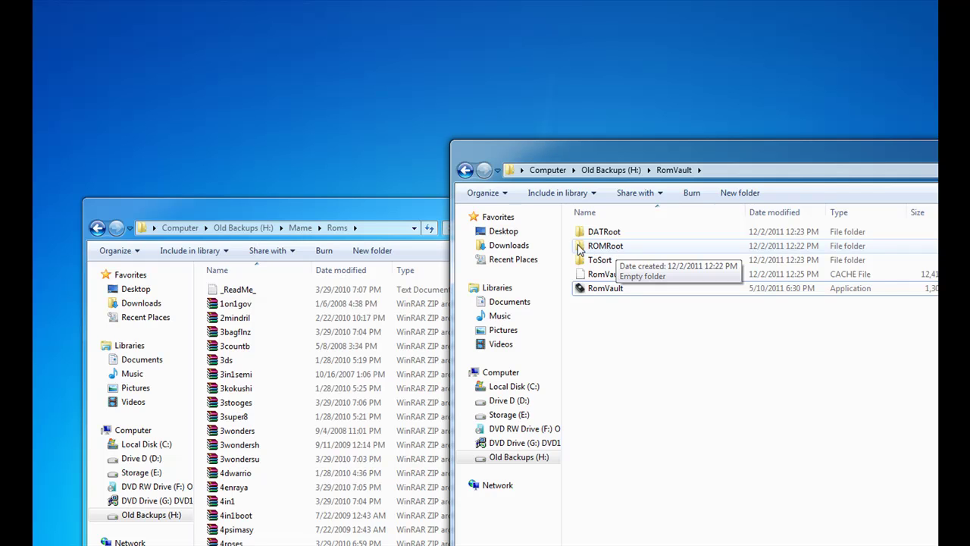
pyautogui.doubleClick(606, 247)
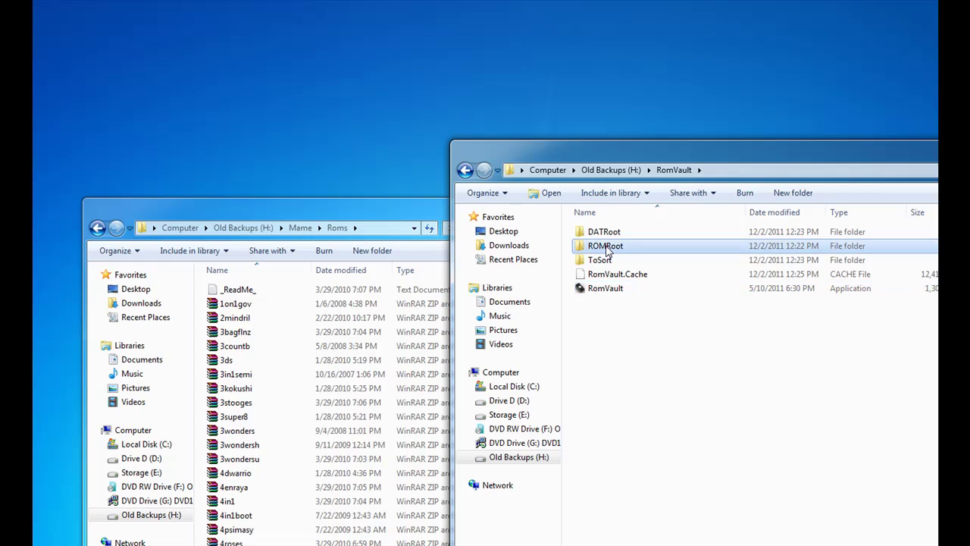
pyautogui.rightClick(606, 247)
pyautogui.moveTo(761, 413)
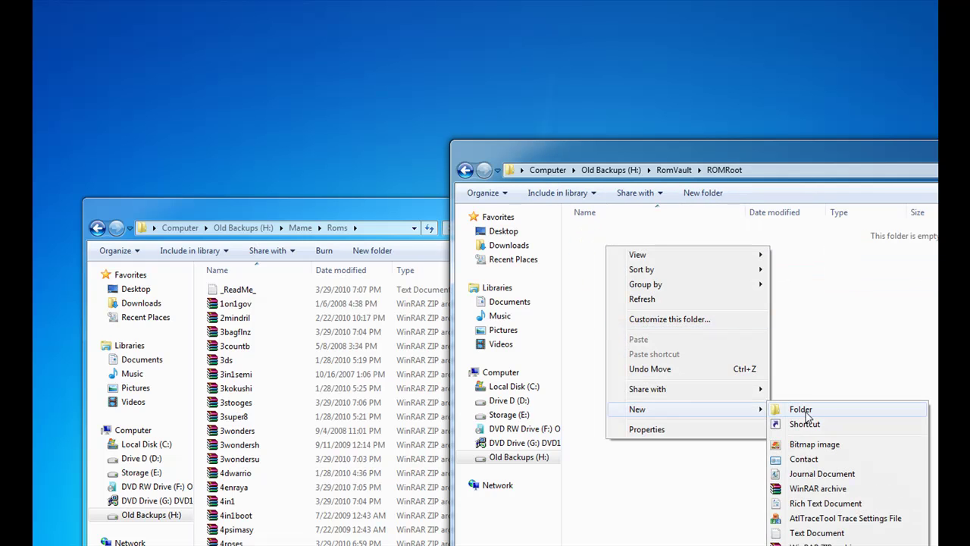
pyautogui.click(814, 411)
pyautogui.write('A')
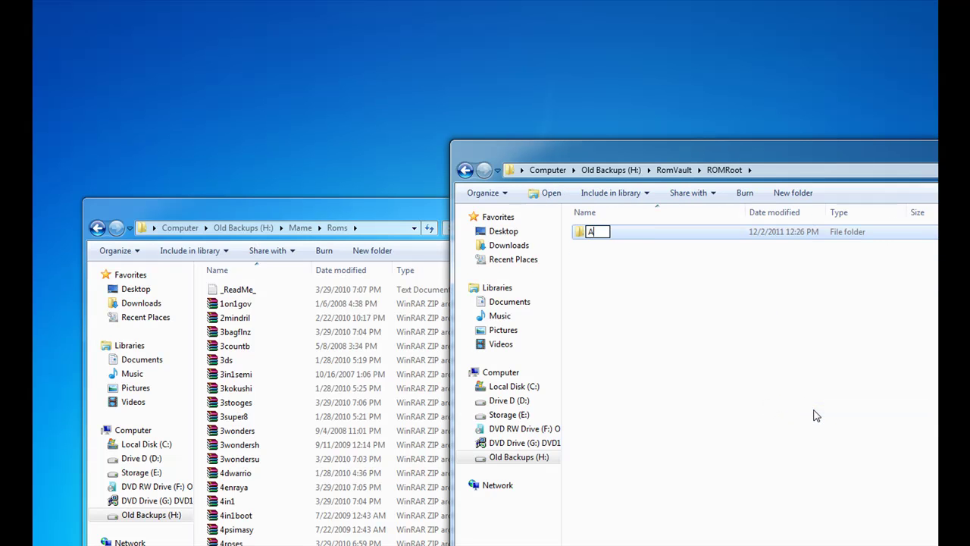
pyautogui.write('rcade')
pyautogui.press('Return')
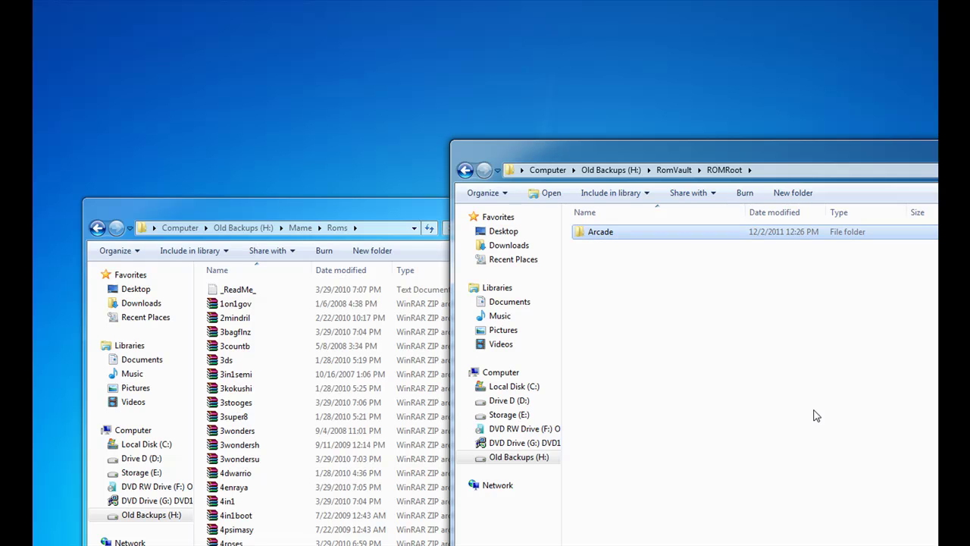
# Step: Create a folder named MAME inside ROMRoot's Arcade folder
pyautogui.doubleClick(604, 235)
pyautogui.rightClick(599, 255)
pyautogui.moveTo(742, 413)
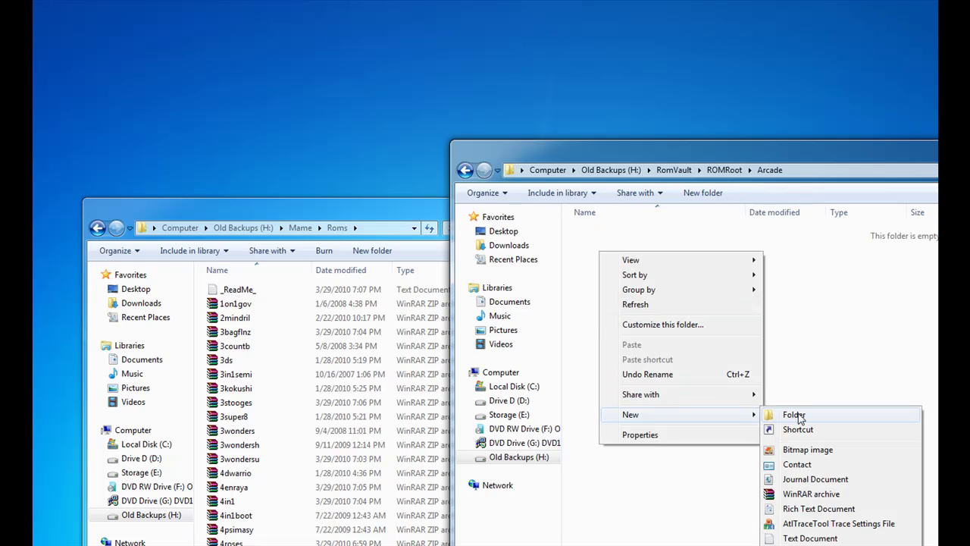
pyautogui.click(794, 415)
pyautogui.write('MAME')
pyautogui.press('Return')
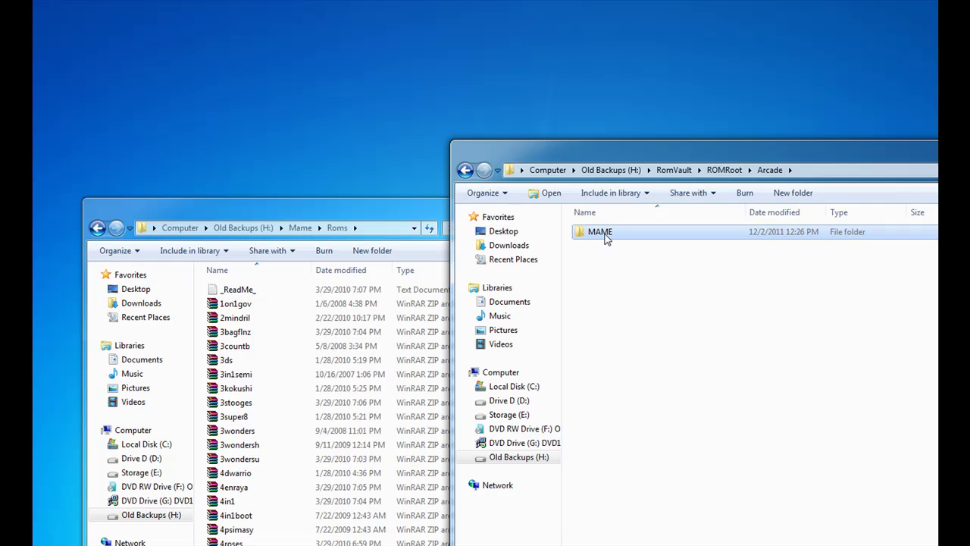
# Step: Create a folder named Roms inside ROMRoot's Arcade\MAME folder and open it
pyautogui.doubleClick(604, 236)
pyautogui.rightClick(601, 258)
pyautogui.moveTo(754, 420)
pyautogui.click(819, 423)
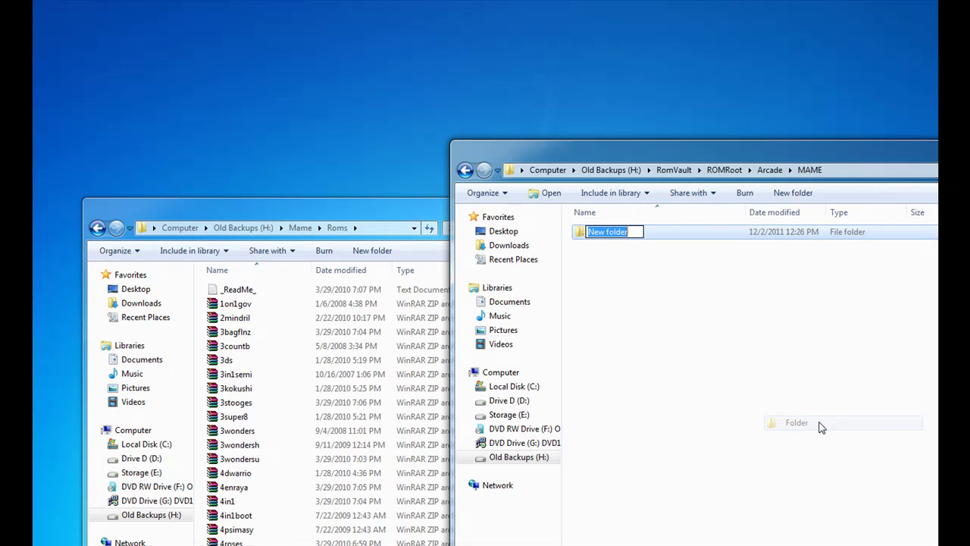
pyautogui.write('Roms')
pyautogui.press('Return')
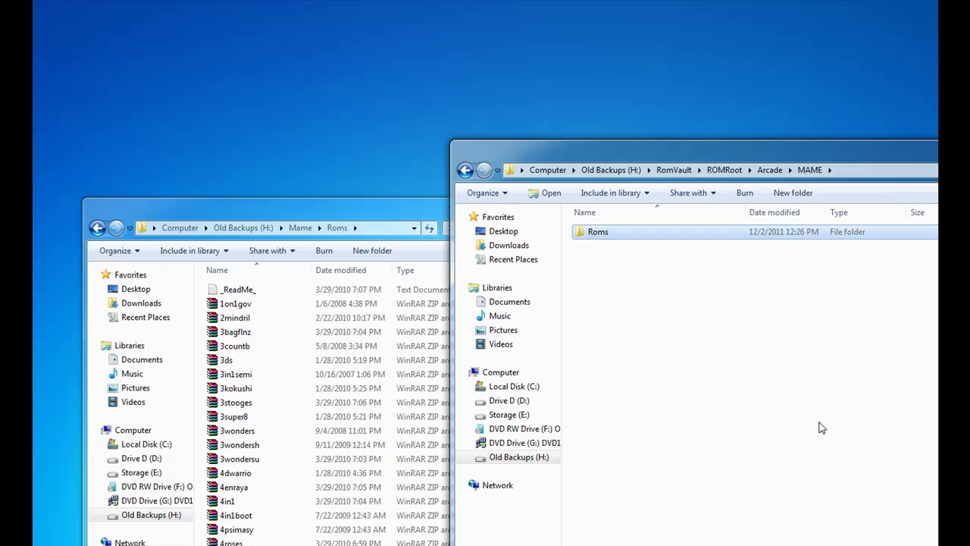
pyautogui.doubleClick(599, 234)
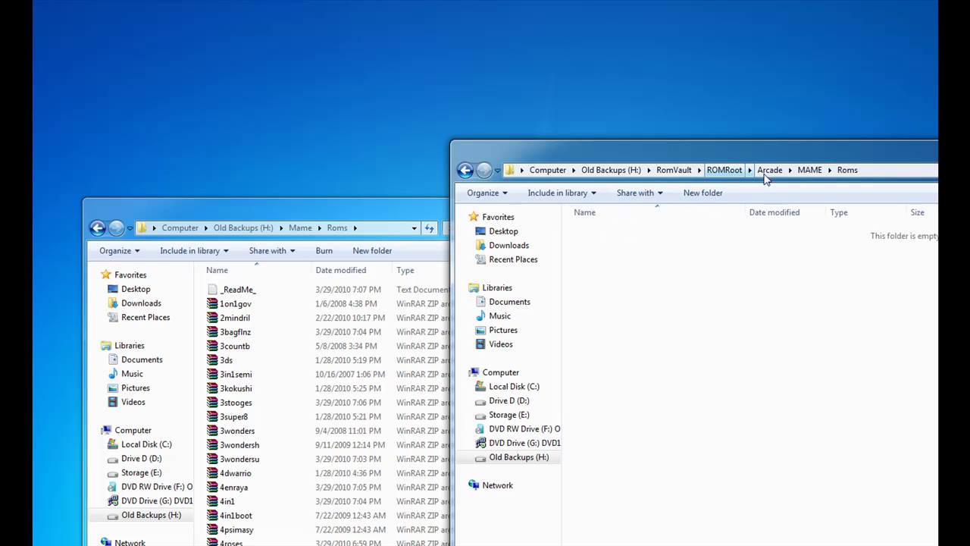
# Step: Copy a block of about 150 ROM archives, starting with 1on1gov, from Mame\Roms into ROMRoot\Arcade\MAME\Roms
pyautogui.click(255, 303)
pyautogui.hotkey('shift', 'Down')
pyautogui.hotkey('shift', 'Down')
pyautogui.hotkey('shift', 'Down')
pyautogui.hotkey('shift', 'Down')
pyautogui.hotkey('shift', 'Down')
pyautogui.hotkey('shift', 'Down')
pyautogui.hotkey('shift', 'Down')
pyautogui.hotkey('shift', 'Down')
pyautogui.hotkey('shift', 'Down')
pyautogui.hotkey('shift', 'Down')
pyautogui.hotkey('shift', 'Down')
pyautogui.hotkey('shift', 'Down')
pyautogui.hotkey('shift', 'Down')
pyautogui.hotkey('shift', 'Down')
pyautogui.hotkey('shift', 'Down')
pyautogui.hotkey('shift', 'Down')
pyautogui.hotkey('shift', 'Down')
pyautogui.hotkey('shift', 'Down')
pyautogui.hotkey('shift', 'Down')
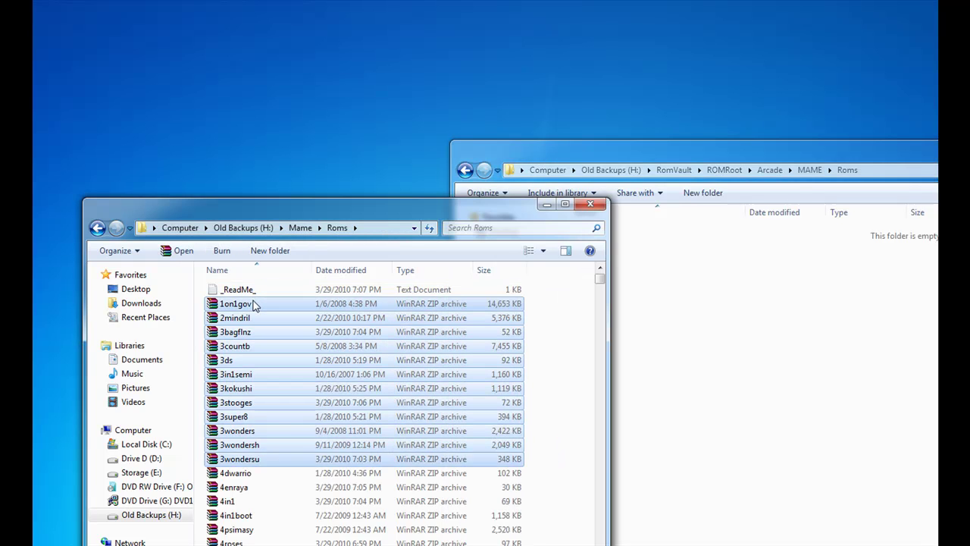
pyautogui.hotkey('shift', 'Down')
pyautogui.hotkey('shift', 'Down')
pyautogui.hotkey('shift', 'Down')
pyautogui.hotkey('shift', 'Down')
pyautogui.hotkey('shift', 'Down')
pyautogui.hotkey('shift', 'Down')
pyautogui.hotkey('shift', 'Down')
pyautogui.hotkey('shift', 'Down')
pyautogui.hotkey('shift', 'Down')
pyautogui.hotkey('shift', 'Down')
pyautogui.hotkey('shift', 'Down')
pyautogui.hotkey('shift', 'Down')
pyautogui.hotkey('shift', 'Down')
pyautogui.hotkey('shift', 'Down')
pyautogui.hotkey('shift', 'Down')
pyautogui.hotkey('shift', 'Down')
pyautogui.hotkey('shift', 'Down')
pyautogui.hotkey('shift', 'Down')
pyautogui.hotkey('shift', 'Down')
pyautogui.hotkey('shift', 'Down')
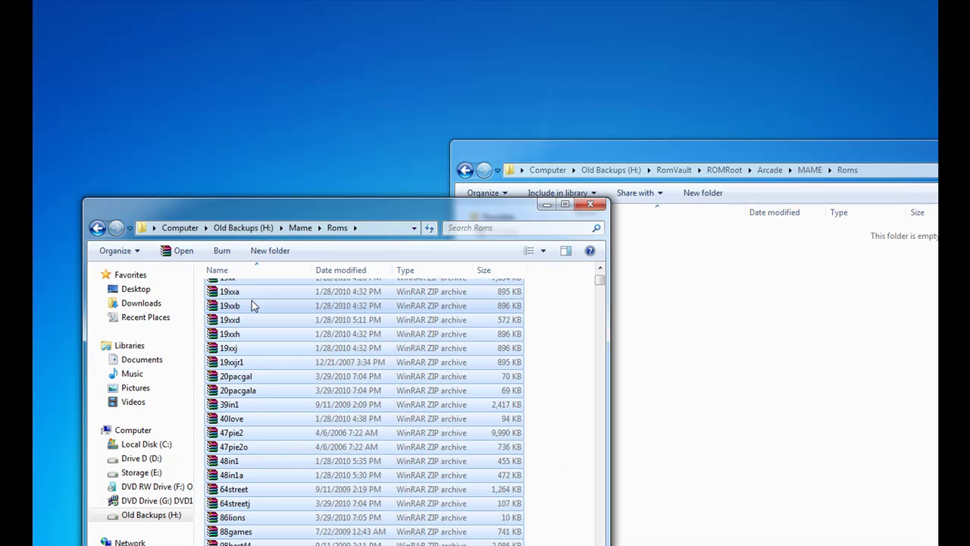
pyautogui.hotkey('shift', 'Down')
pyautogui.hotkey('shift', 'Down')
pyautogui.hotkey('shift', 'Down')
pyautogui.hotkey('shift', 'Down')
pyautogui.hotkey('shift', 'Down')
pyautogui.hotkey('shift', 'Down')
pyautogui.hotkey('shift', 'Down')
pyautogui.hotkey('shift', 'Down')
pyautogui.hotkey('shift', 'Down')
pyautogui.hotkey('shift', 'Down')
pyautogui.hotkey('shift', 'Down')
pyautogui.hotkey('shift', 'Down')
pyautogui.hotkey('shift', 'Down')
pyautogui.hotkey('shift', 'Down')
pyautogui.hotkey('shift', 'Down')
pyautogui.hotkey('shift', 'Down')
pyautogui.hotkey('shift', 'Down')
pyautogui.hotkey('shift', 'Down')
pyautogui.hotkey('shift', 'Down')
pyautogui.hotkey('shift', 'Down')
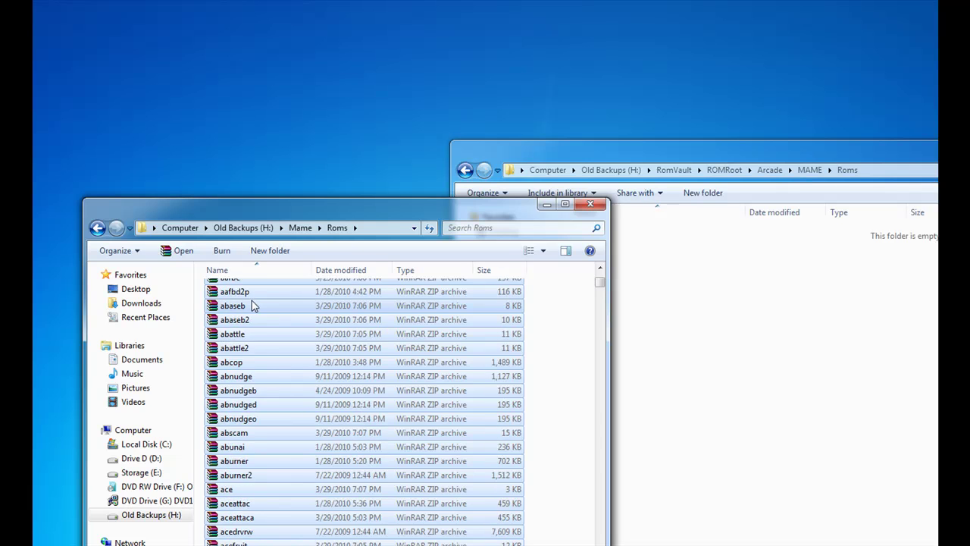
pyautogui.hotkey('shift', 'Down')
pyautogui.hotkey('shift', 'Down')
pyautogui.hotkey('shift', 'Down')
pyautogui.hotkey('shift', 'Down')
pyautogui.hotkey('shift', 'Down')
pyautogui.hotkey('shift', 'Down')
pyautogui.hotkey('shift', 'Down')
pyautogui.hotkey('shift', 'Down')
pyautogui.hotkey('shift', 'Down')
pyautogui.hotkey('shift', 'Down')
pyautogui.hotkey('shift', 'Down')
pyautogui.hotkey('shift', 'Down')
pyautogui.hotkey('shift', 'Down')
pyautogui.hotkey('shift', 'Down')
pyautogui.hotkey('shift', 'Down')
pyautogui.hotkey('shift', 'Down')
pyautogui.hotkey('shift', 'Down')
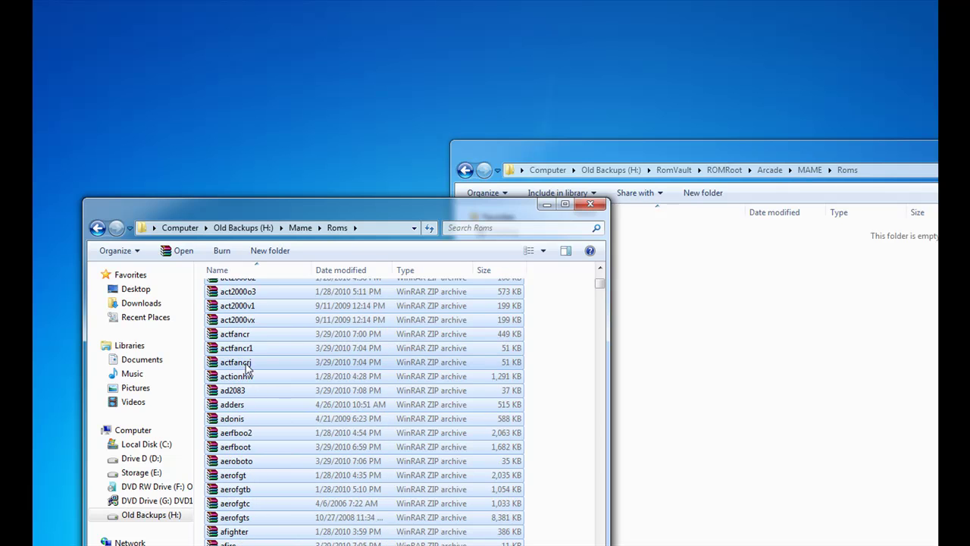
pyautogui.moveTo(241, 389); pyautogui.dragTo(704, 361)
pyautogui.press('ctrl')
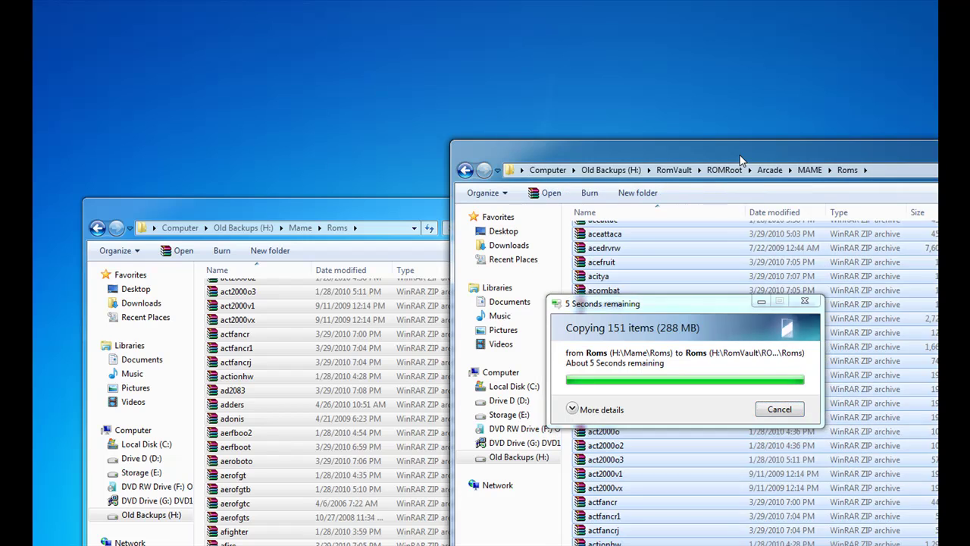
# Step: Move the Explorer window aside, switch to RomVault, scan the ROMs and display the MAME - ROMs game list
pyautogui.moveTo(741, 161); pyautogui.dragTo(614, 94)
pyautogui.click(606, 545)
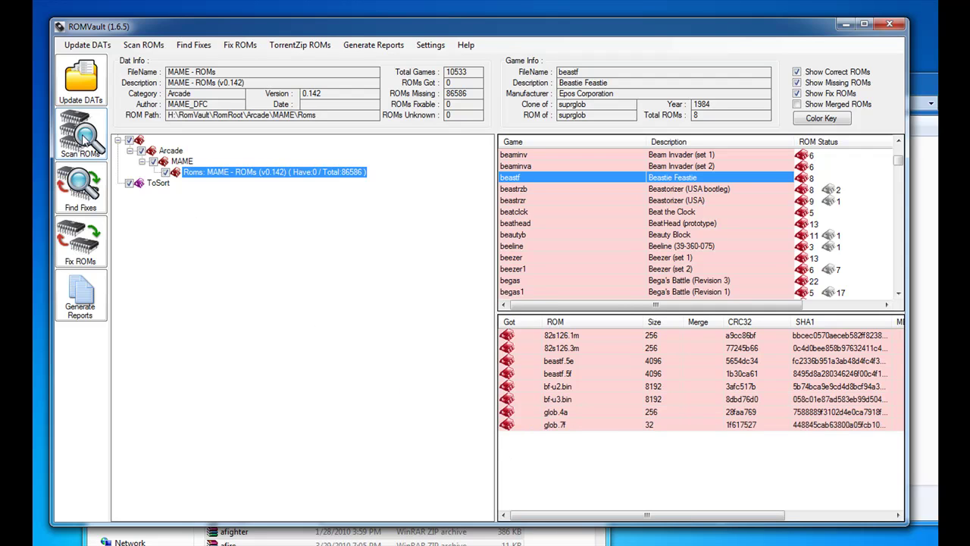
pyautogui.click(84, 139)
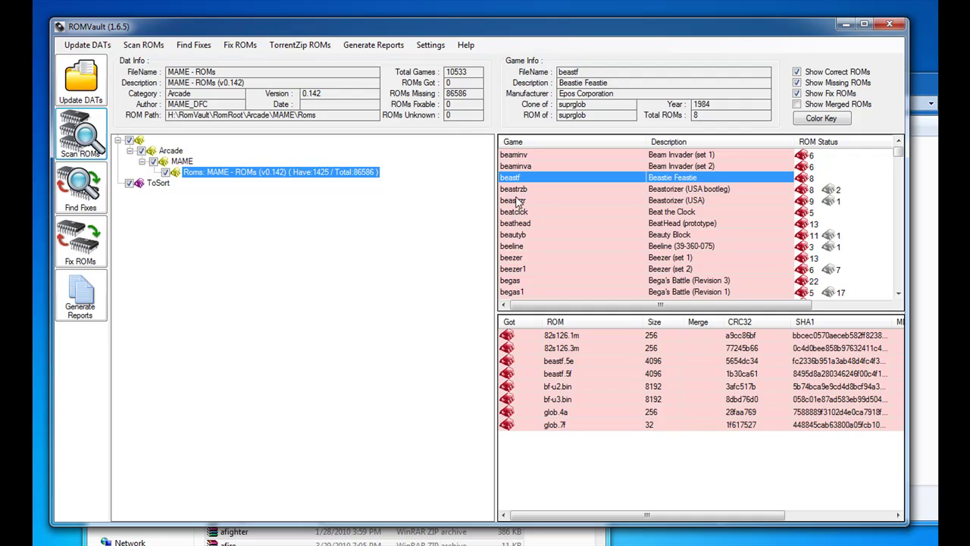
pyautogui.click(314, 175)
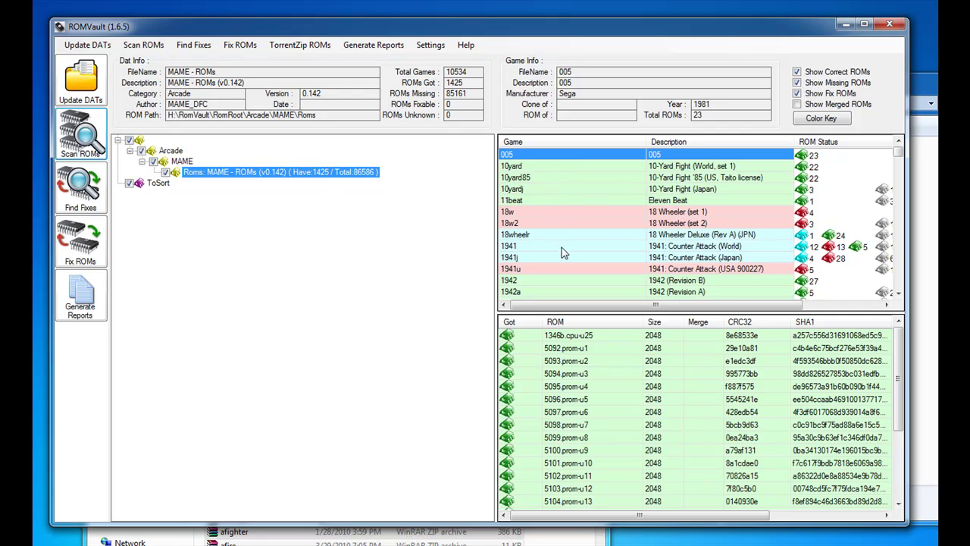
# Step: Examine the ROM details and status of the games 10yard85, 18w, 18wheelr and 1941
pyautogui.click(563, 178)
pyautogui.moveTo(898, 354)
pyautogui.mouseDown()
pyautogui.moveTo(898, 401)
pyautogui.moveTo(900, 356)
pyautogui.mouseUp()
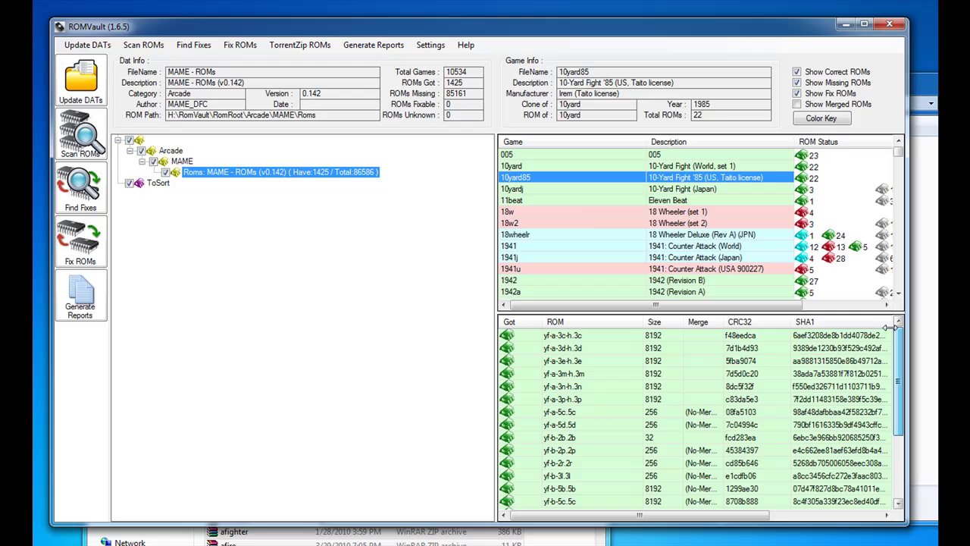
pyautogui.click(576, 214)
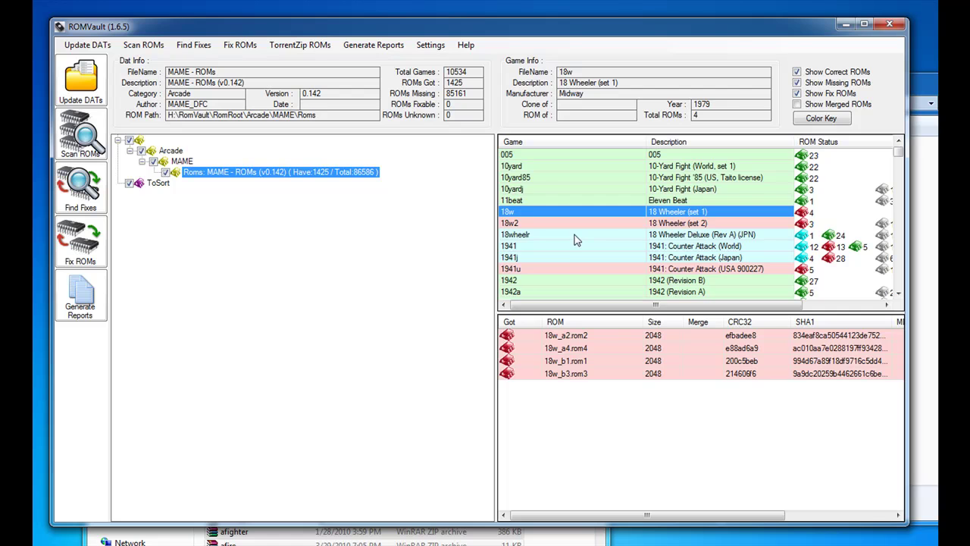
pyautogui.click(574, 235)
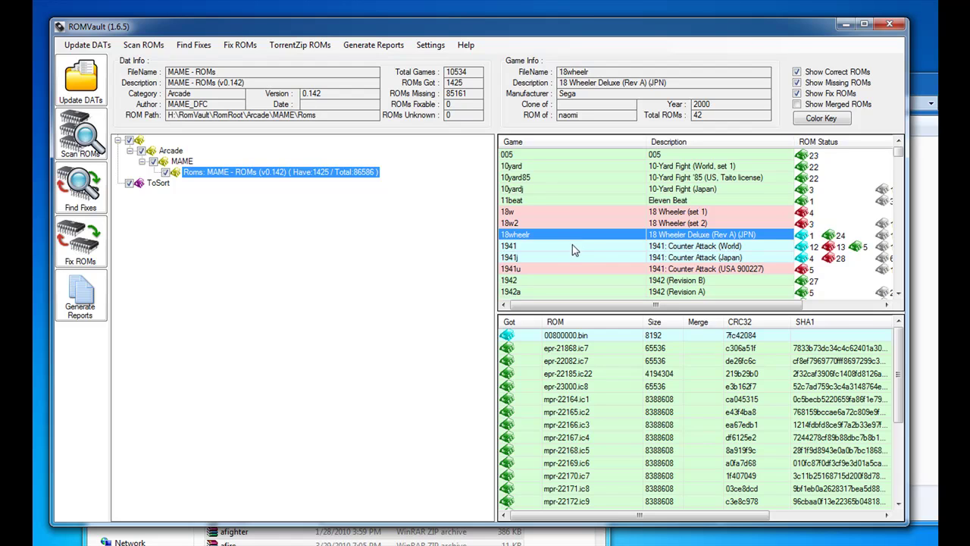
pyautogui.click(574, 247)
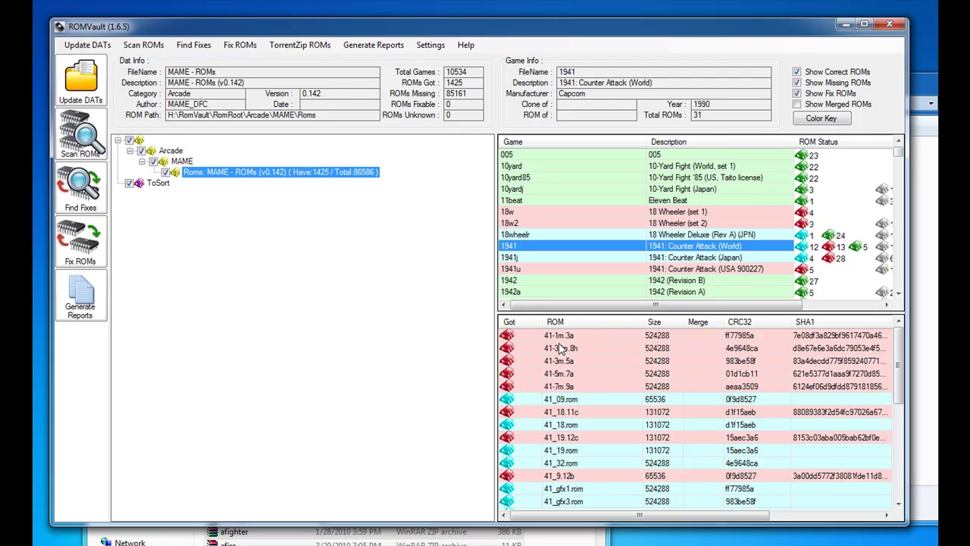
pyautogui.moveTo(897, 351); pyautogui.dragTo(892, 454)
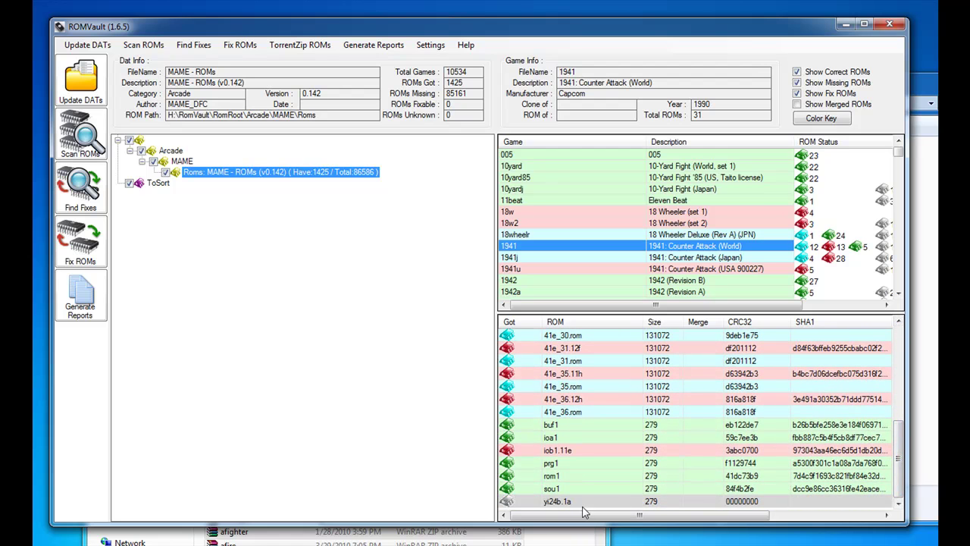
pyautogui.moveTo(672, 305); pyautogui.dragTo(700, 311)
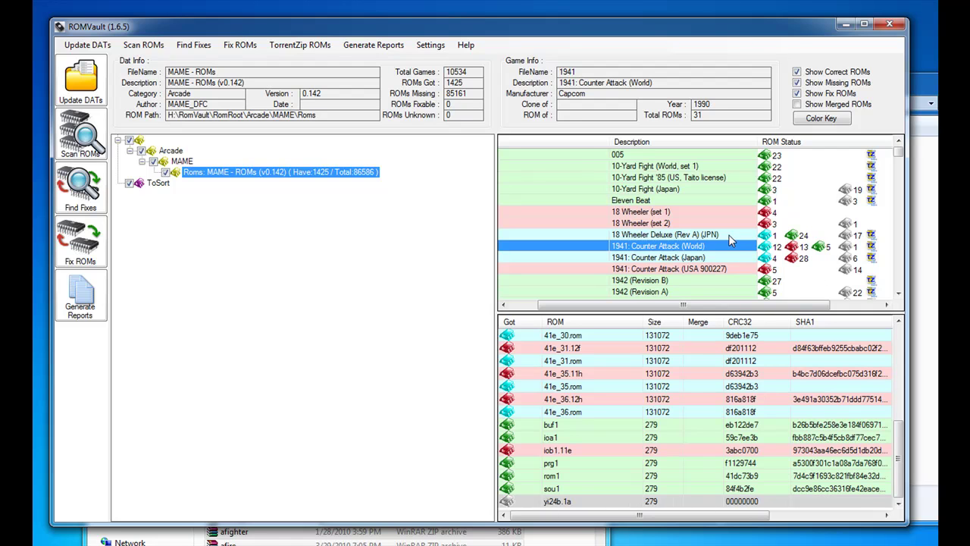
pyautogui.click(717, 236)
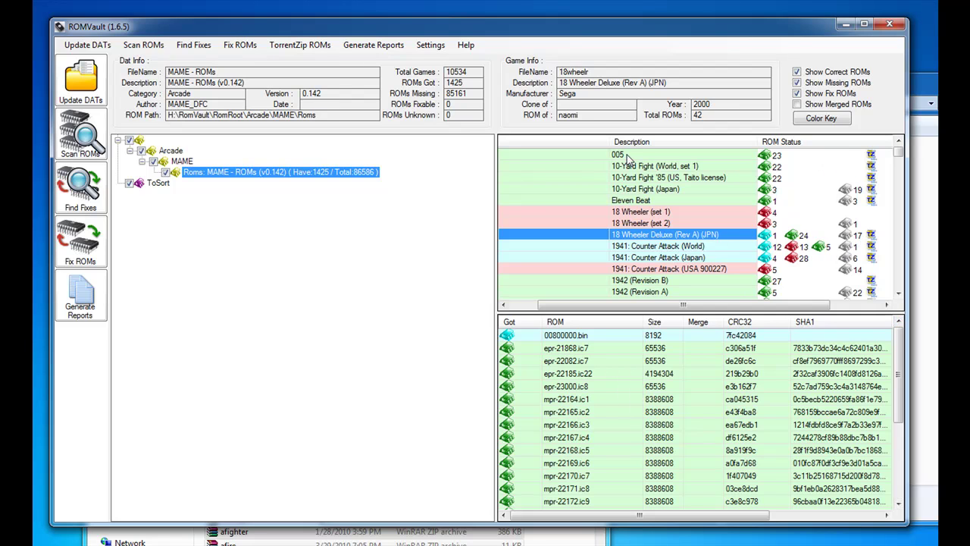
pyautogui.moveTo(594, 307); pyautogui.dragTo(565, 309)
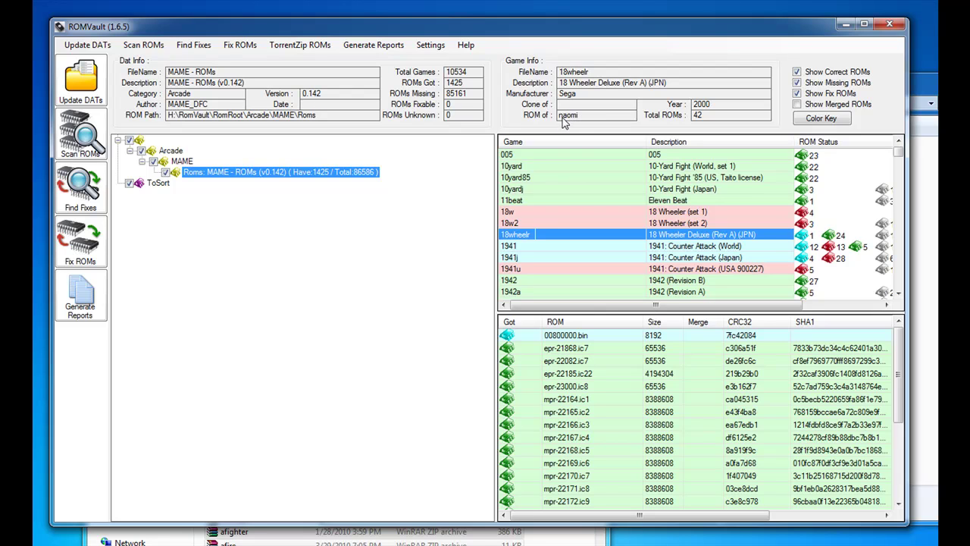
pyautogui.moveTo(777, 304); pyautogui.dragTo(804, 305)
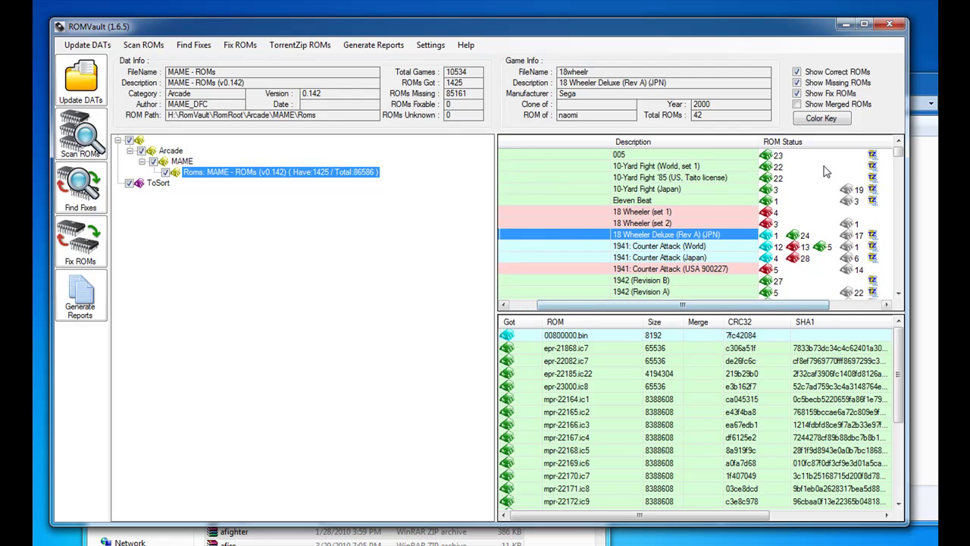
# Step: Show merged ROMs for 18 Wheeler Deluxe to review them, and hide the merged ROMs again
pyautogui.click(798, 106)
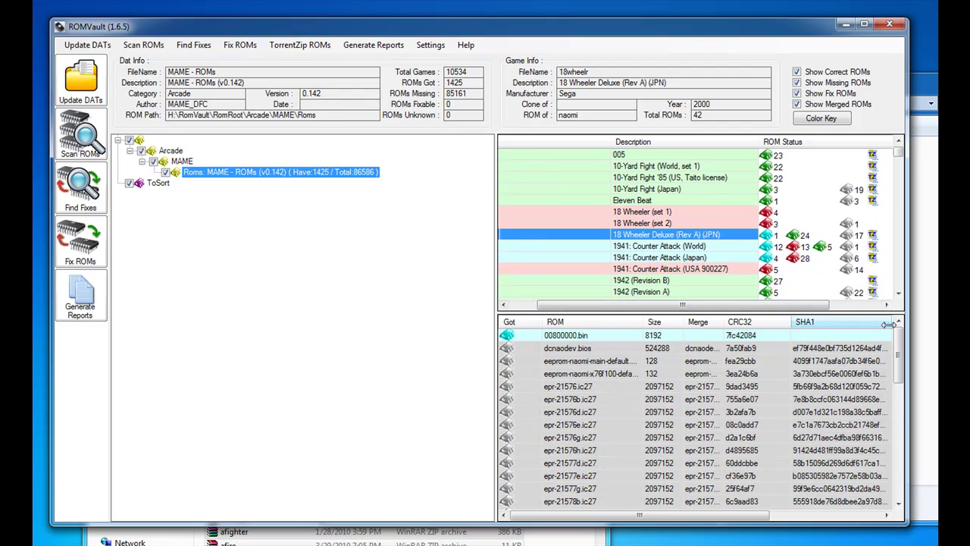
pyautogui.scroll(-1, 900, 352)
pyautogui.moveTo(899, 352)
pyautogui.mouseDown()
pyautogui.moveTo(894, 454)
pyautogui.moveTo(892, 344)
pyautogui.mouseUp()
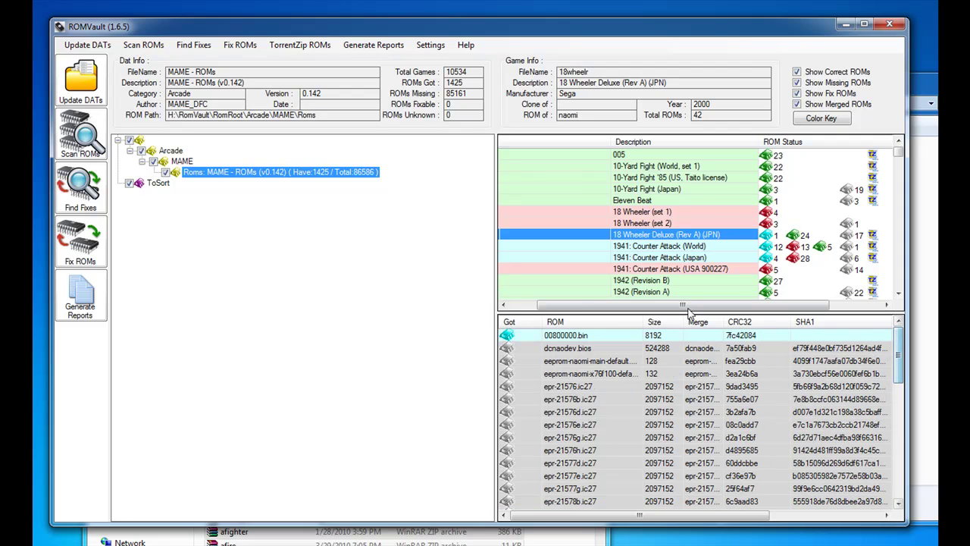
pyautogui.click(797, 104)
pyautogui.moveTo(716, 306); pyautogui.dragTo(646, 310)
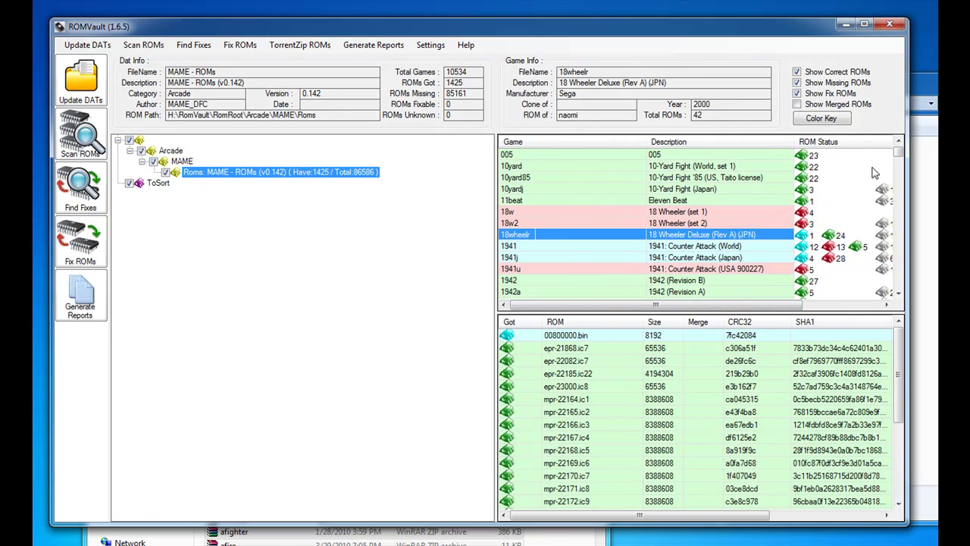
pyautogui.moveTo(898, 155); pyautogui.dragTo(900, 152)
# Step: Switch to the Explorer window and delete the Arcade folder from RomVault's ROMRoot folder
pyautogui.click(925, 199)
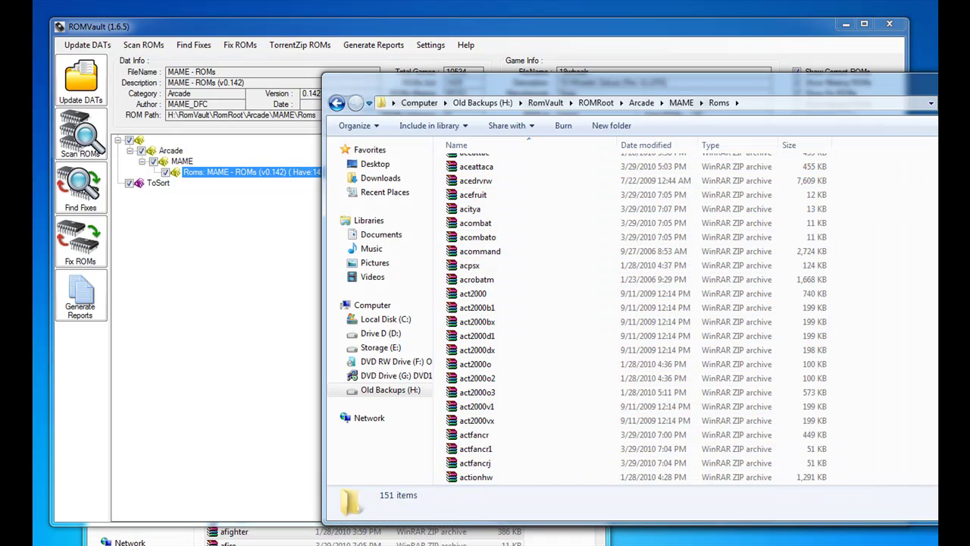
pyautogui.click(594, 106)
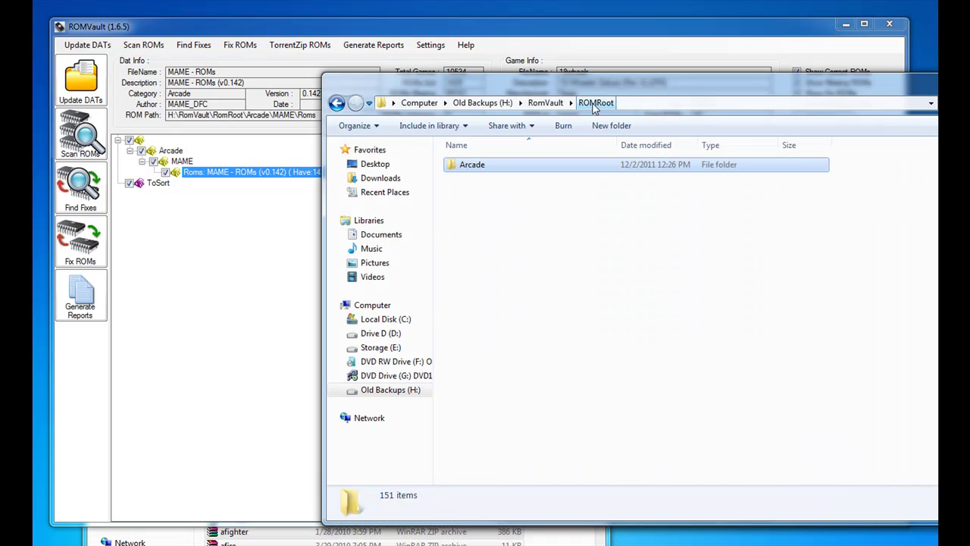
pyautogui.rightClick(466, 167)
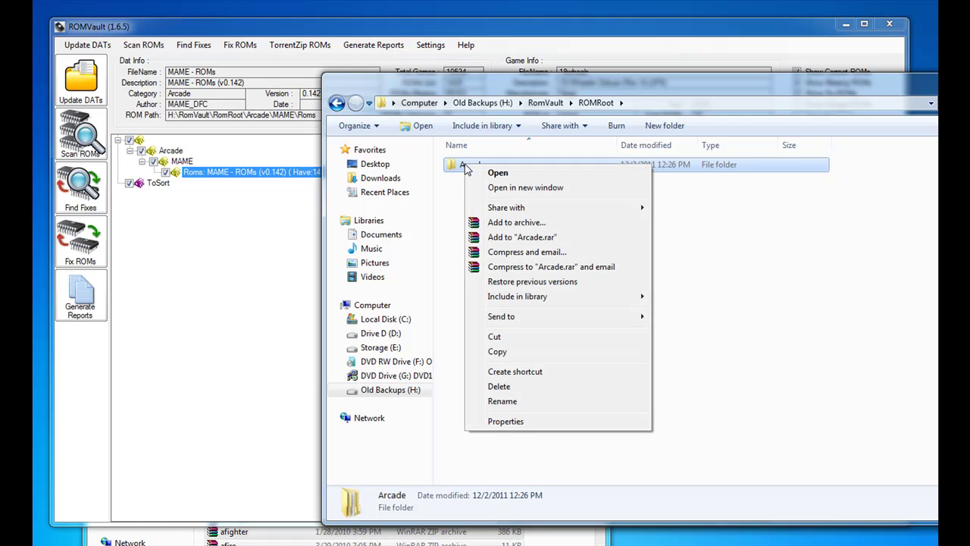
pyautogui.click(510, 386)
pyautogui.click(727, 409)
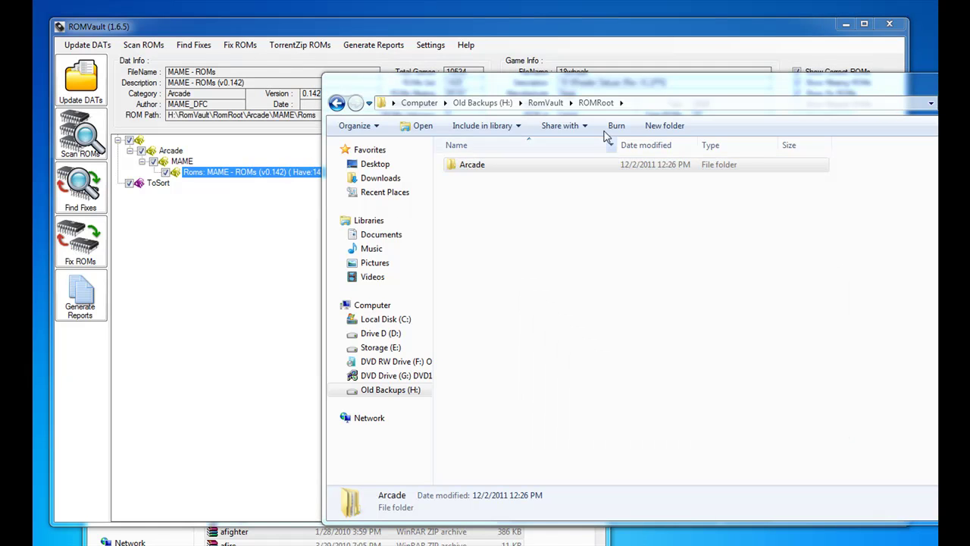
# Step: Reopen the ROMRoot folder to check its contents, and rescan the ROMs in RomVault
pyautogui.click(551, 103)
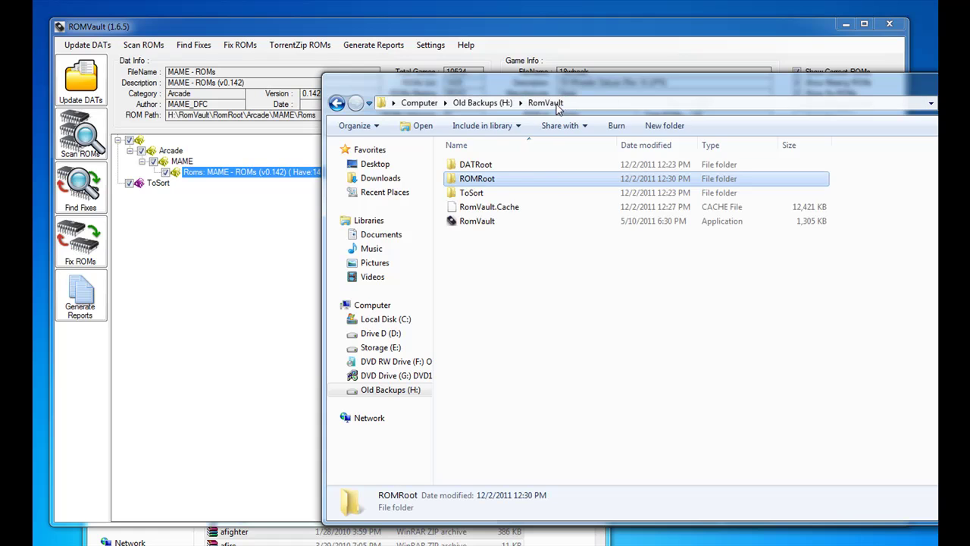
pyautogui.doubleClick(477, 179)
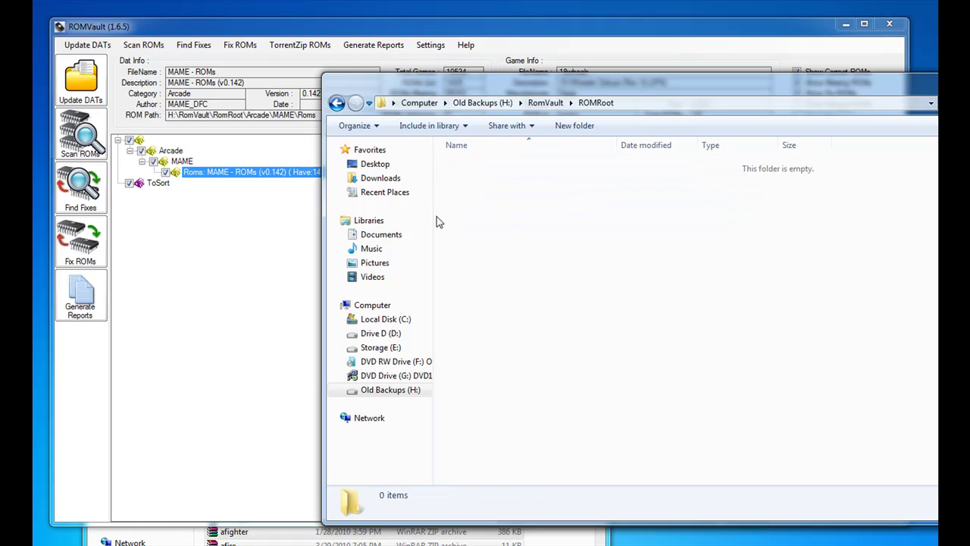
pyautogui.click(84, 141)
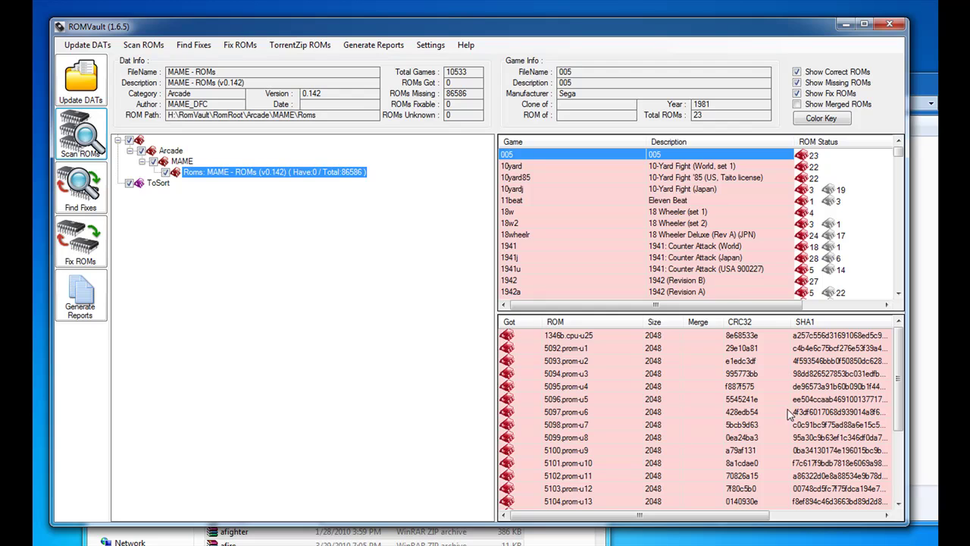
# Step: Open RomVault's ToSort folder in Explorer and copy the selected ROM archives from Mame\Roms into it
pyautogui.click(932, 345)
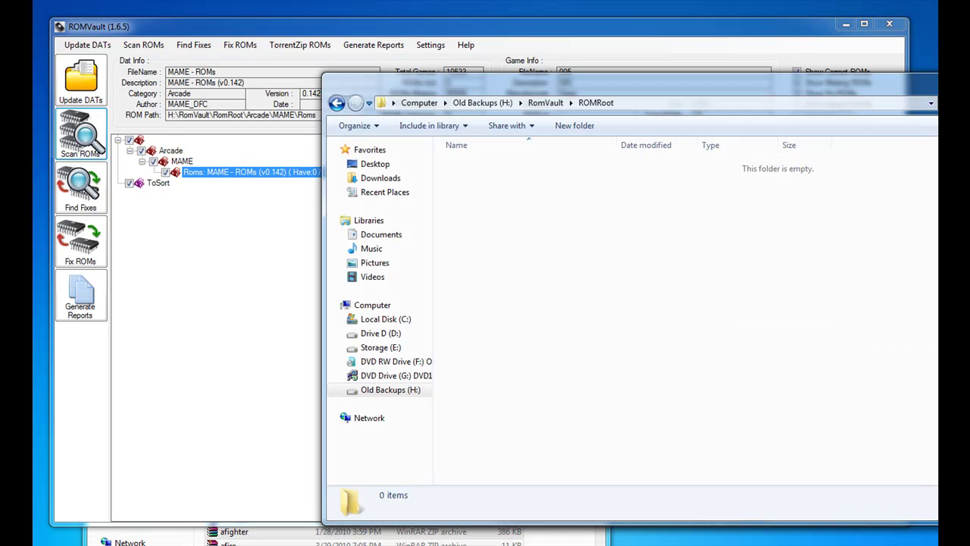
pyautogui.click(552, 104)
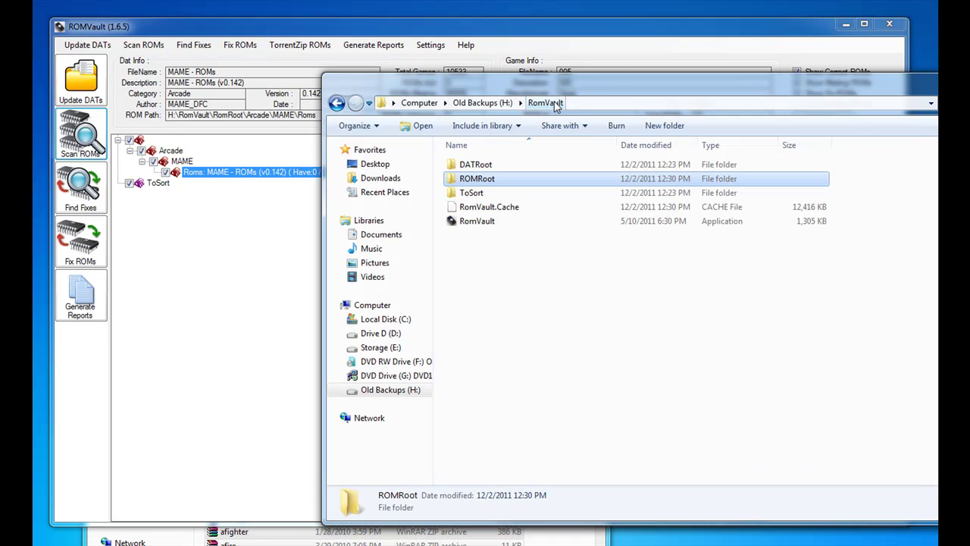
pyautogui.doubleClick(475, 194)
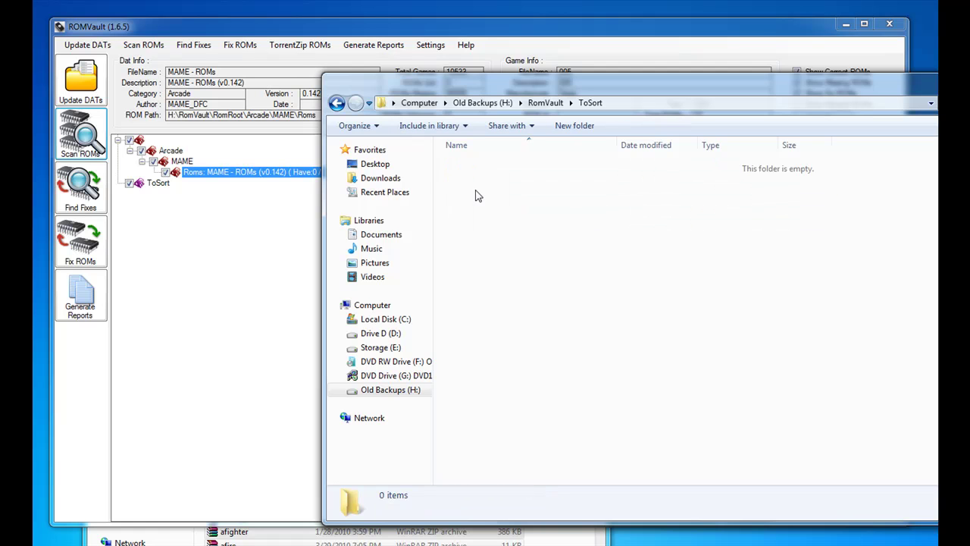
pyautogui.click(175, 537)
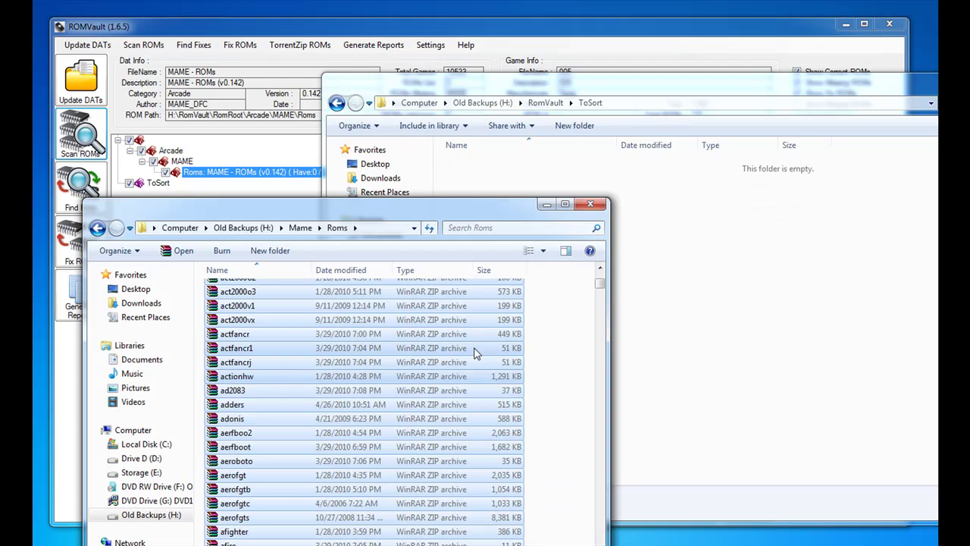
pyautogui.moveTo(273, 347); pyautogui.dragTo(677, 344)
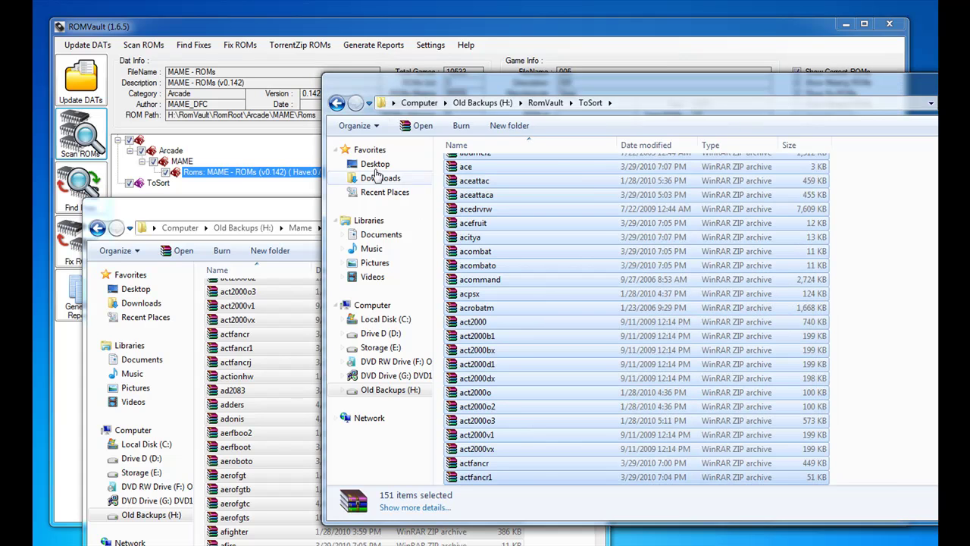
# Step: Switch to RomVault, scan the ROMs and browse the scanned games in the ToSort set
pyautogui.click(332, 30)
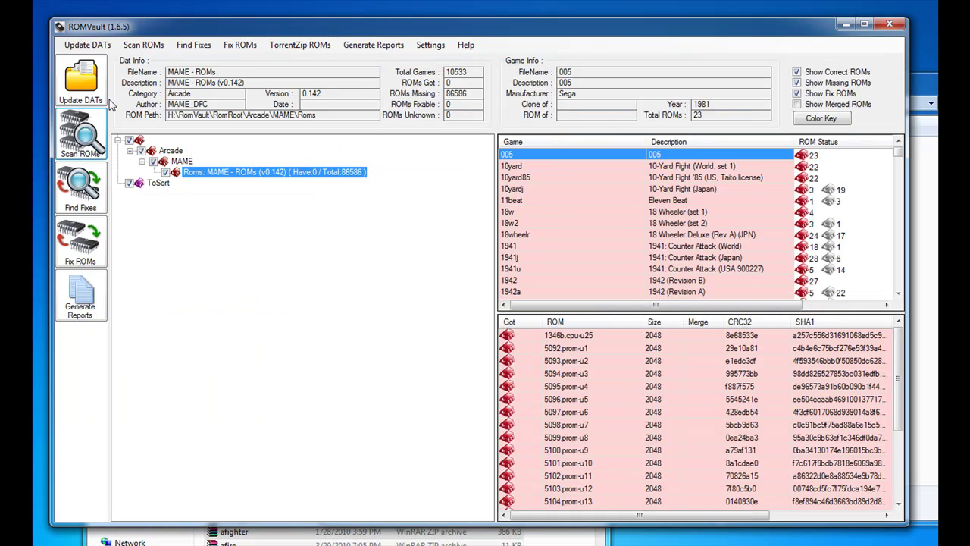
pyautogui.click(85, 132)
pyautogui.click(159, 186)
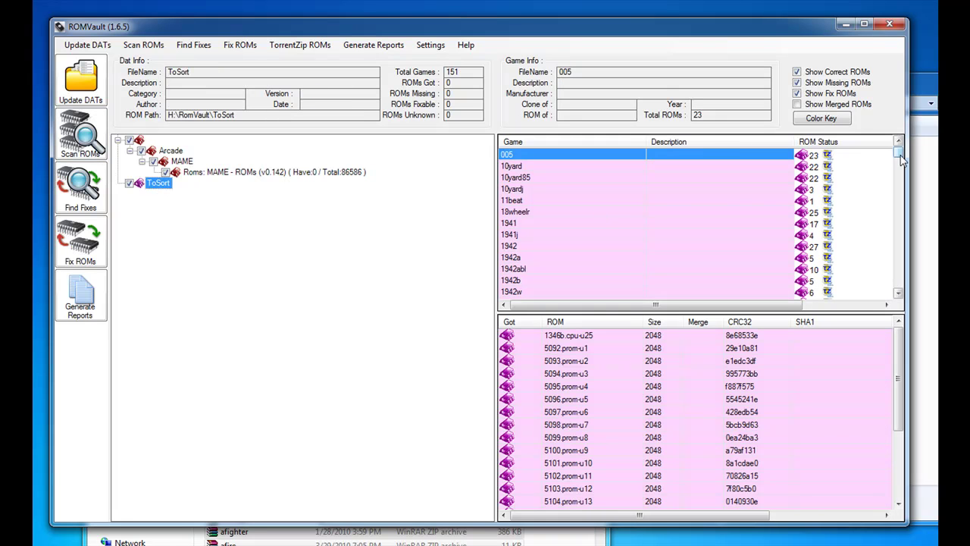
pyautogui.moveTo(902, 155)
pyautogui.mouseDown()
pyautogui.moveTo(904, 289)
pyautogui.moveTo(901, 155)
pyautogui.mouseUp()
# Step: Find fixes for the scanned ROMs and show the results for ToSort and the MAME ROMs set
pyautogui.click(81, 191)
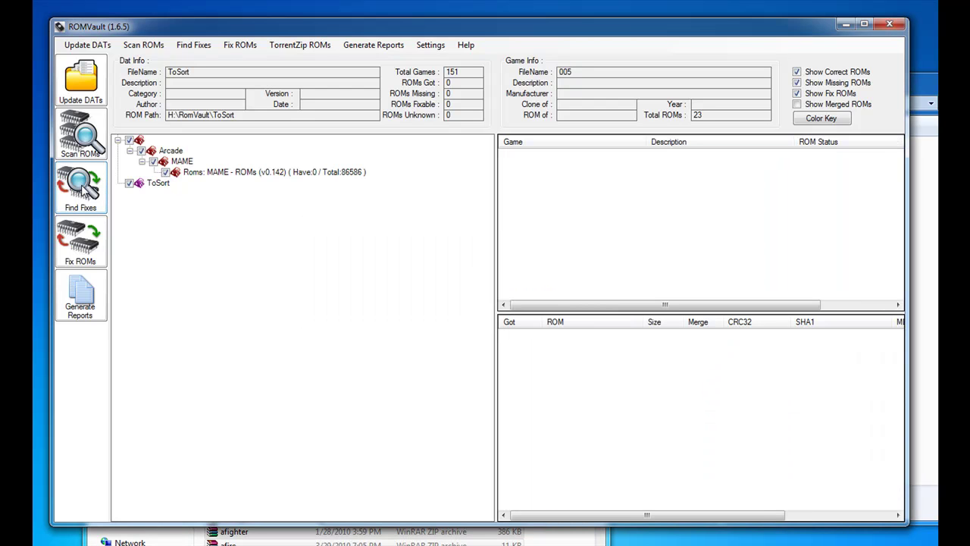
pyautogui.click(158, 187)
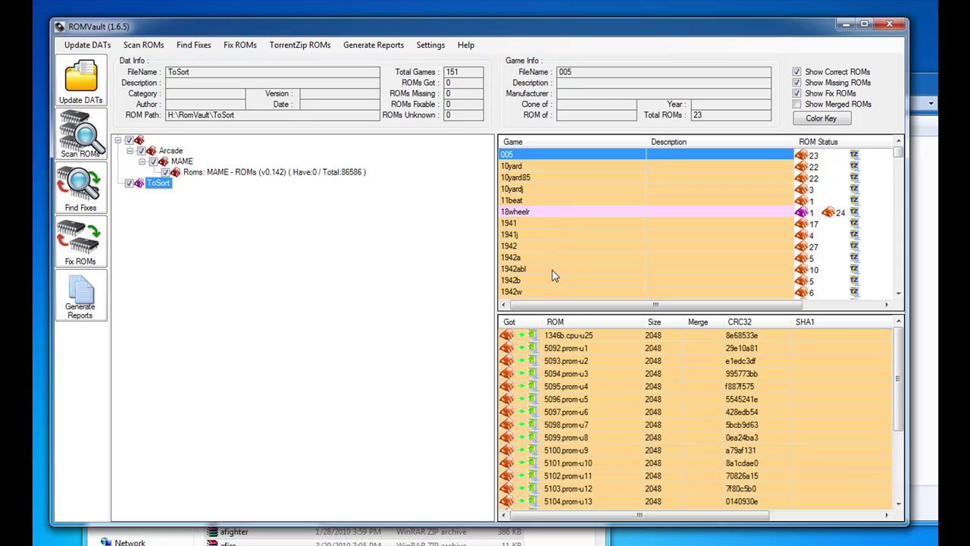
pyautogui.click(192, 173)
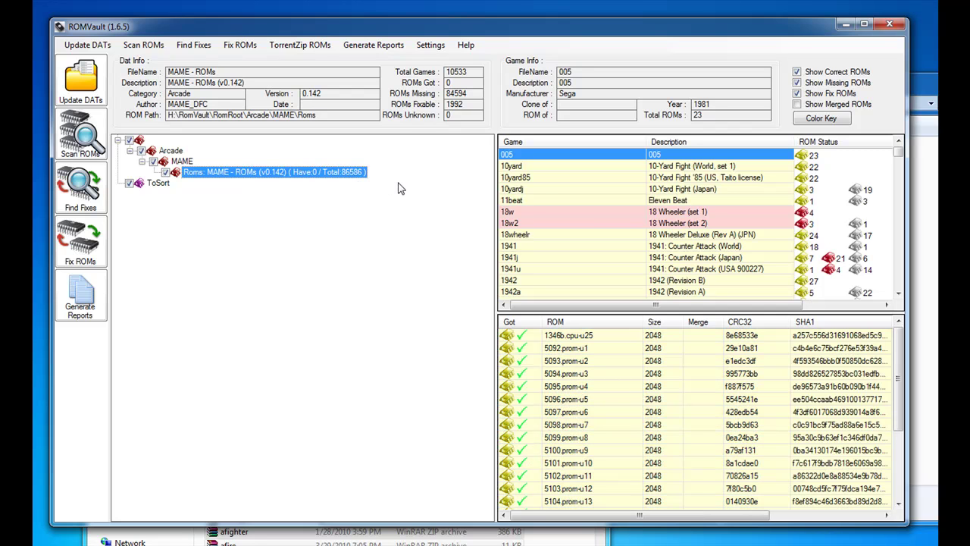
# Step: Inspect the ROM lists of 10yard85, 10yardj, 11beat and 1941j to see which ROMs can be fixed
pyautogui.click(540, 179)
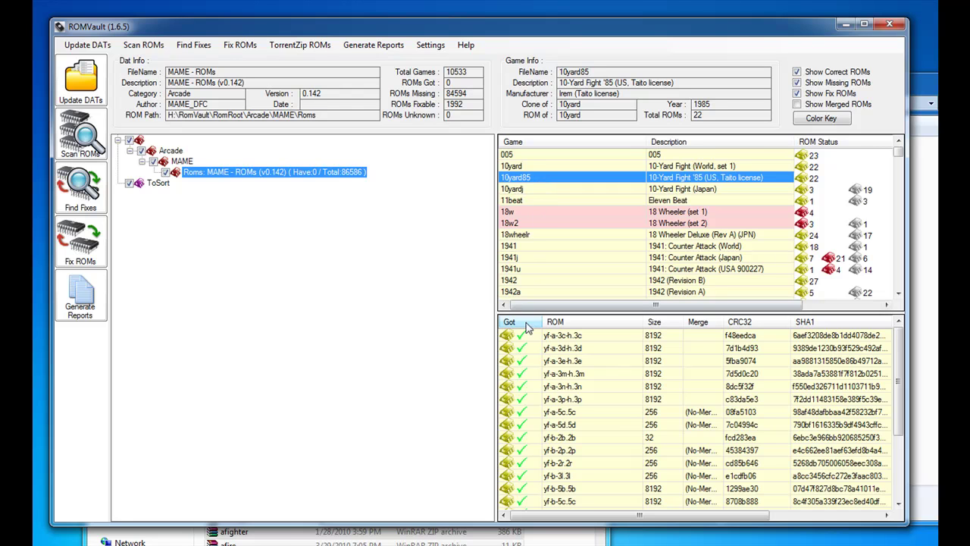
pyautogui.moveTo(898, 369)
pyautogui.mouseDown()
pyautogui.moveTo(894, 428)
pyautogui.moveTo(902, 369)
pyautogui.mouseUp()
pyautogui.click(572, 189)
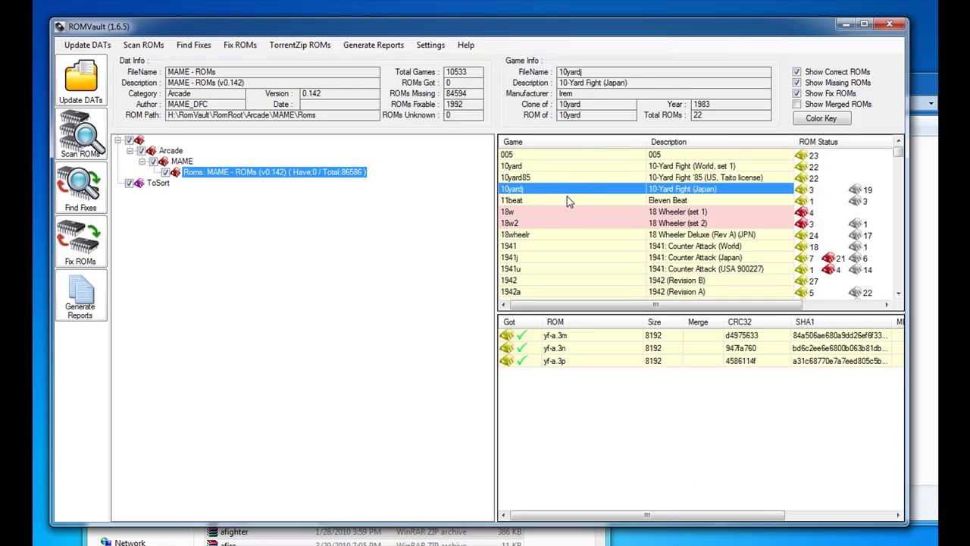
pyautogui.click(567, 200)
pyautogui.click(585, 258)
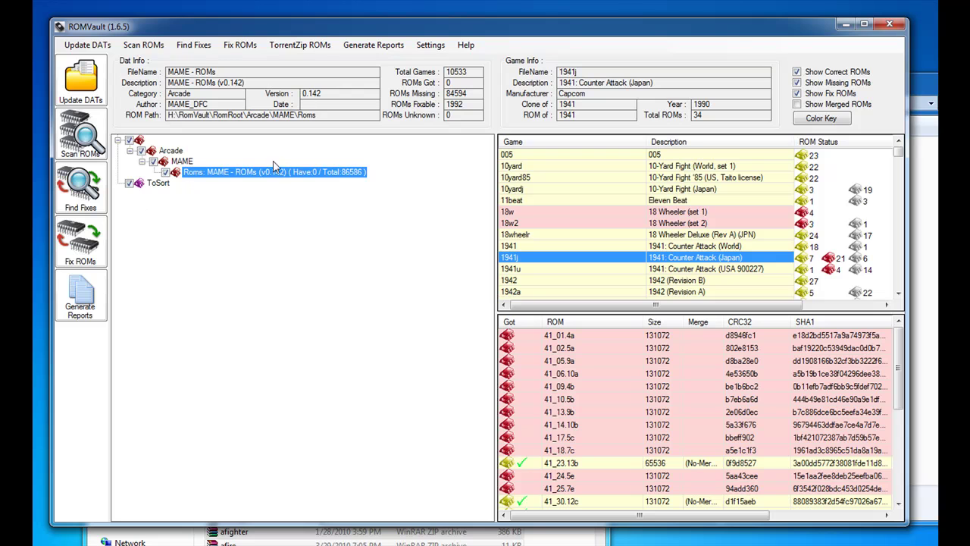
# Step: Start fixing the ROMs and switch to the Explorer window showing the ToSort folder
pyautogui.click(79, 250)
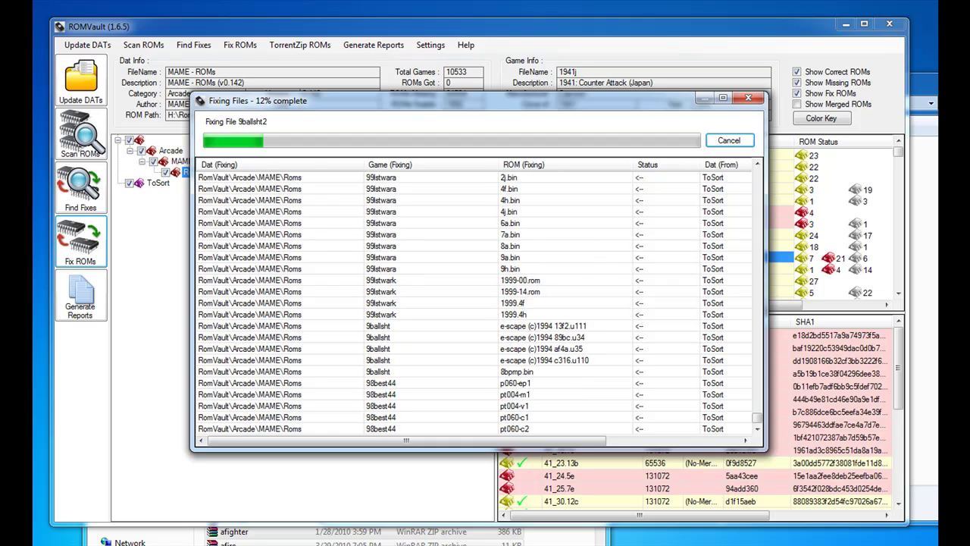
pyautogui.moveTo(969, 340); pyautogui.dragTo(887, 339)
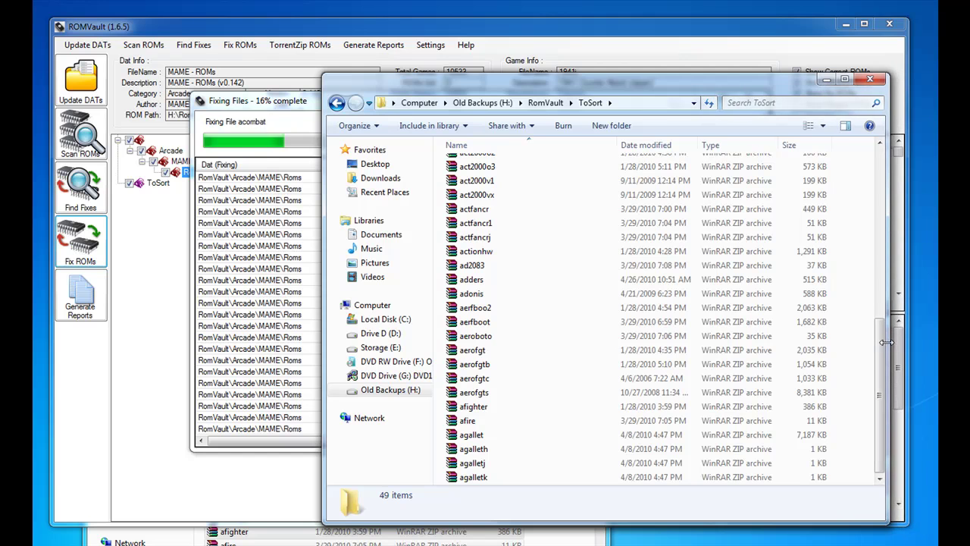
# Step: Open RomVault's ROMRoot\Arcade\MAME\Roms folder in Explorer and look through the rebuilt archives
pyautogui.click(537, 107)
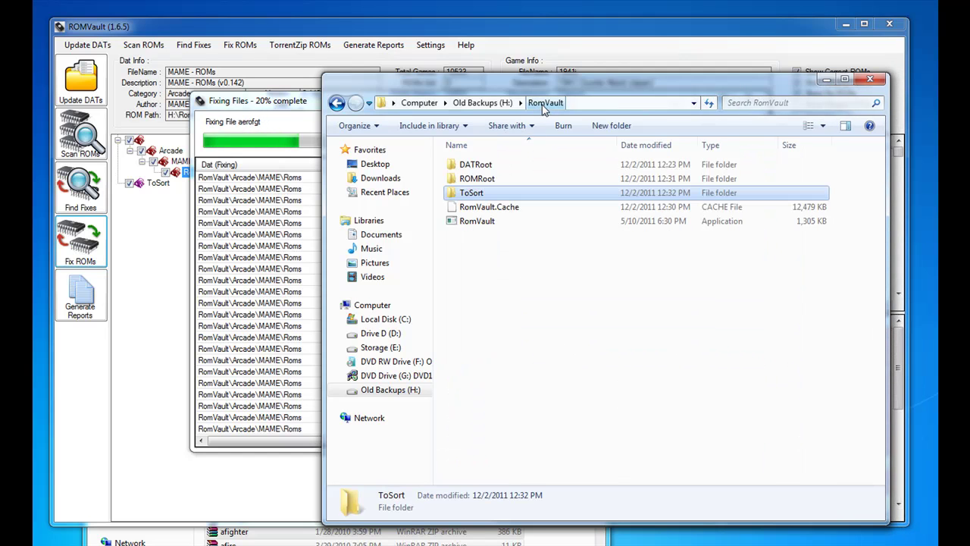
pyautogui.doubleClick(478, 179)
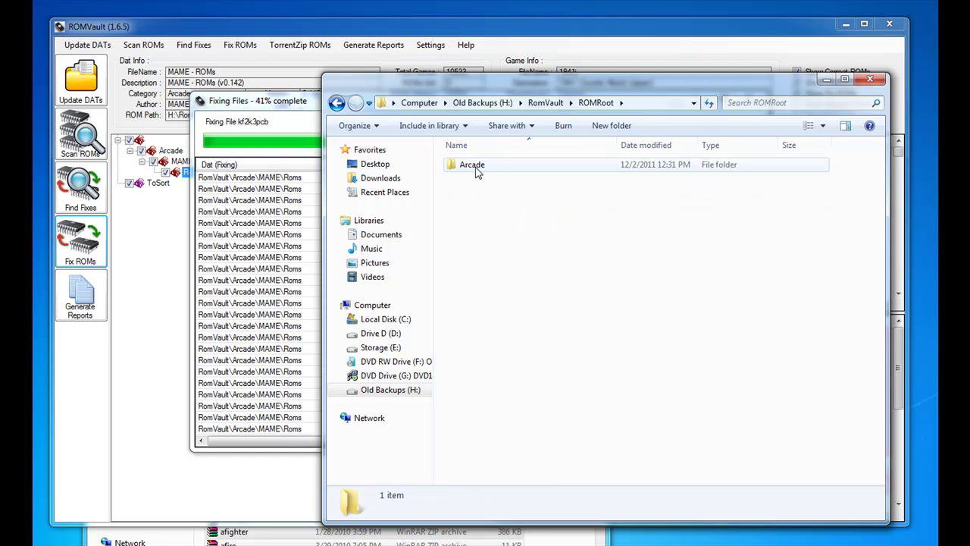
pyautogui.doubleClick(478, 169)
pyautogui.doubleClick(478, 167)
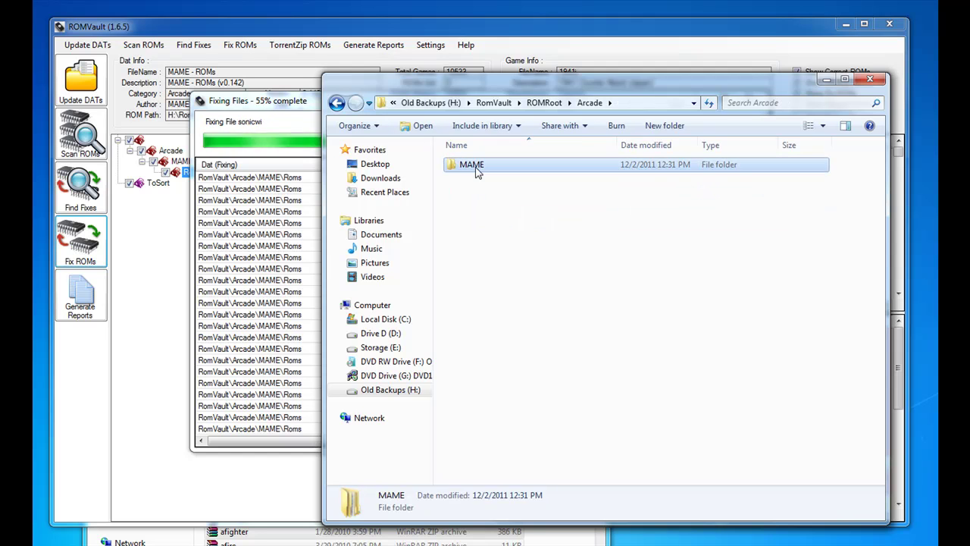
pyautogui.doubleClick(477, 167)
pyautogui.scroll(-7, 530, 277)
pyautogui.scroll(-5, 530, 276)
pyautogui.scroll(-6, 531, 276)
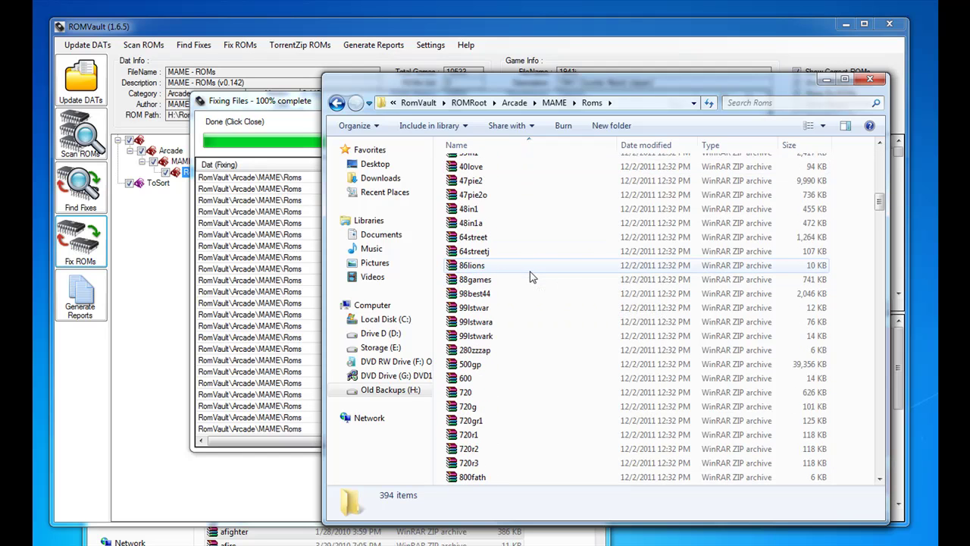
# Step: Close the completed fix report in RomVault and review the ROM status of 10yardj, 11beat, 18w and 18w2
pyautogui.click(311, 108)
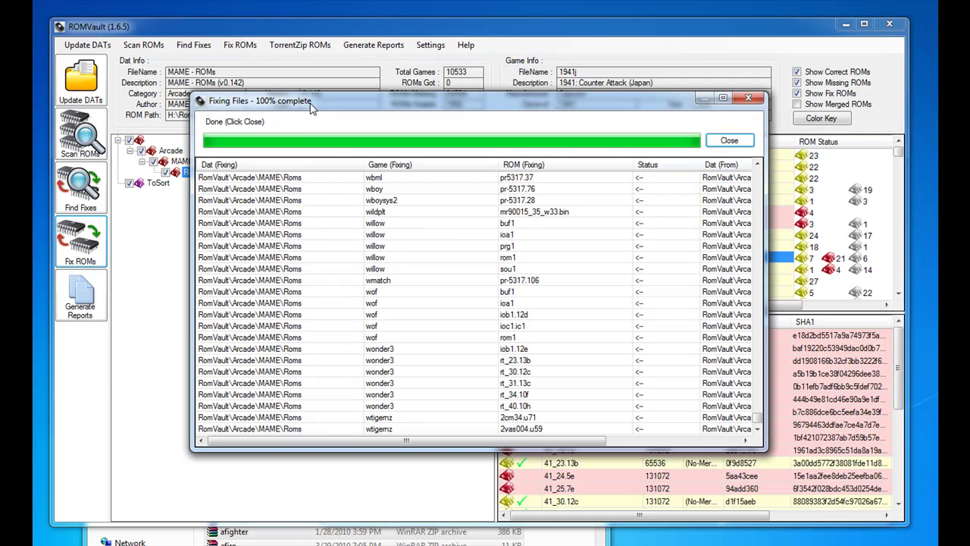
pyautogui.click(728, 141)
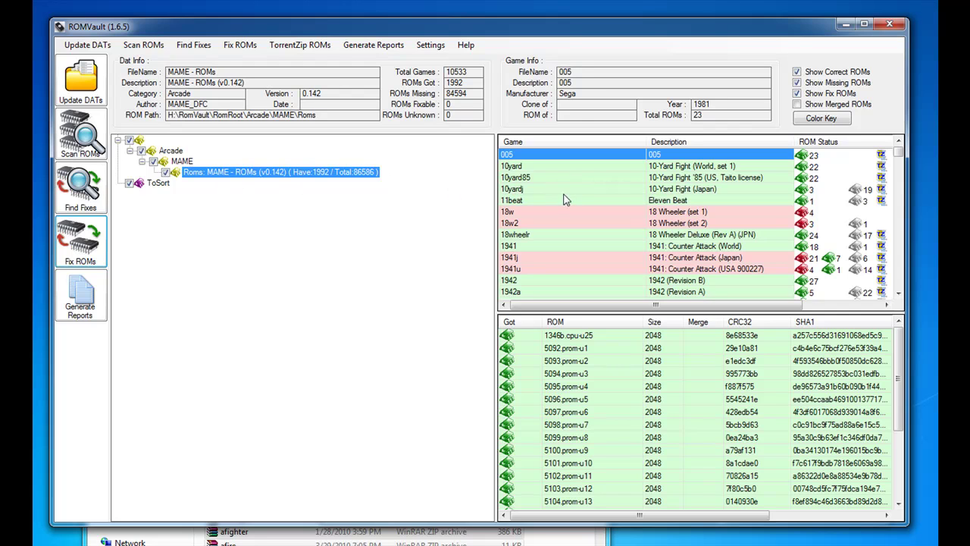
pyautogui.click(583, 189)
pyautogui.click(575, 201)
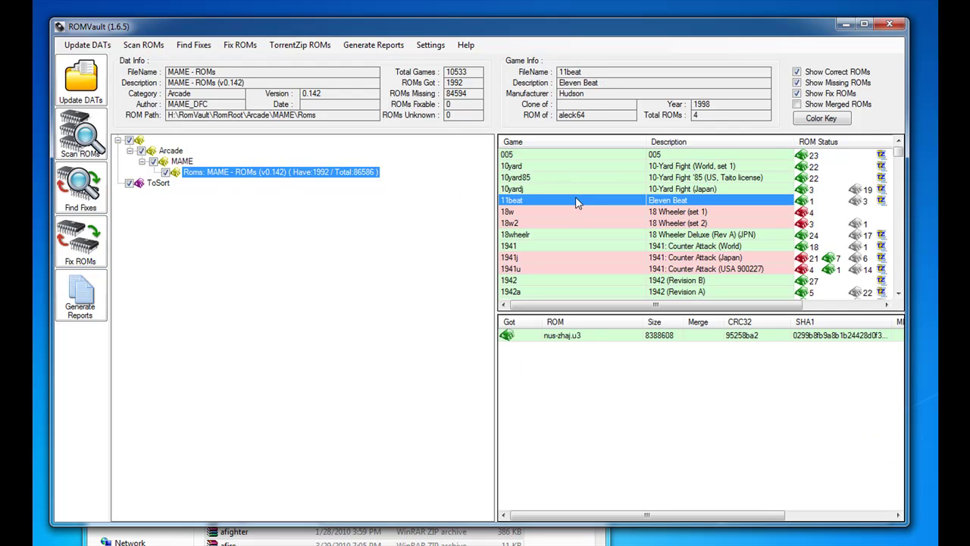
pyautogui.click(628, 214)
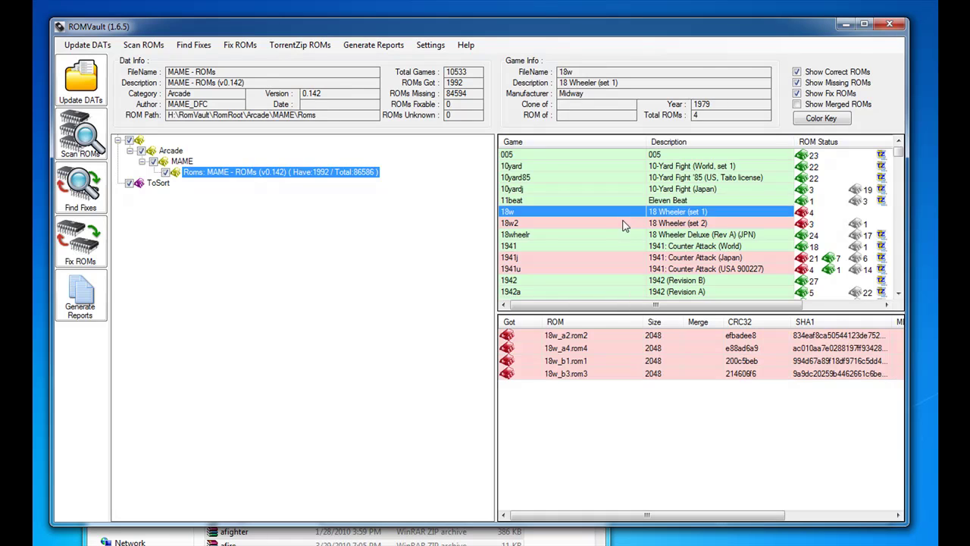
pyautogui.click(626, 224)
pyautogui.moveTo(900, 154); pyautogui.dragTo(901, 150)
# Step: Show the ToSort set and inspect the leftover ROMs in 1on1gov and 3bagflnz
pyautogui.click(159, 183)
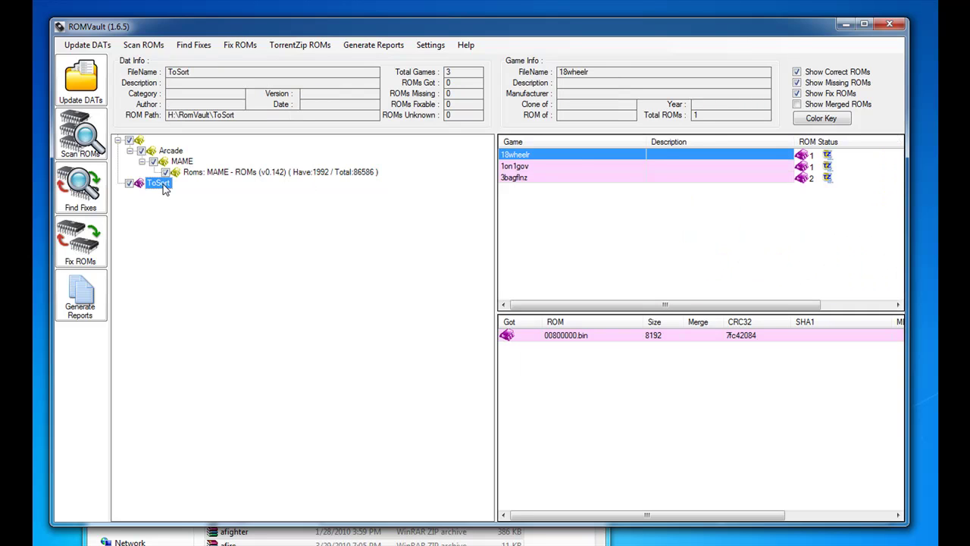
pyautogui.click(571, 167)
pyautogui.click(568, 178)
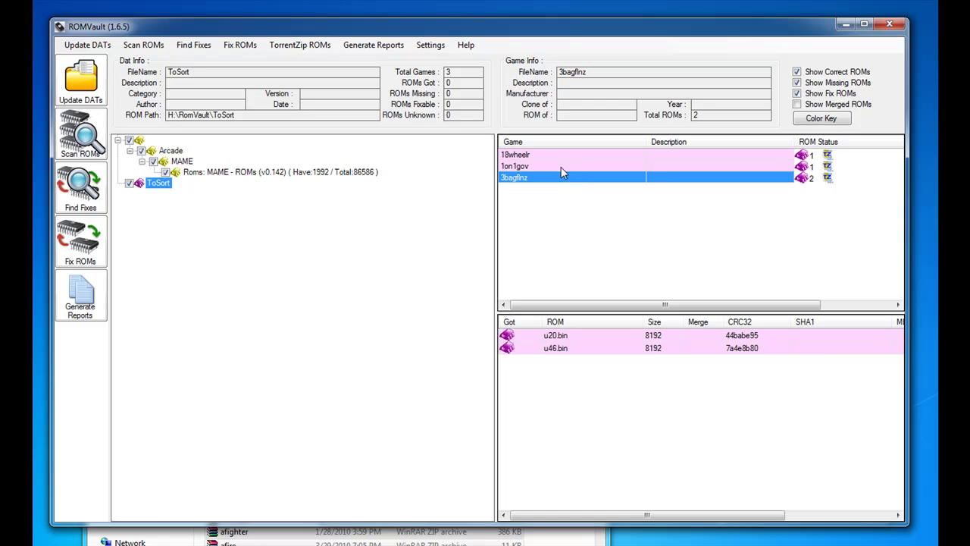
# Step: Switch to Explorer, minimize the Mame\Roms window and open RomVault's ToSort folder to check its remaining files
pyautogui.hotkey('alt', 'Tab')
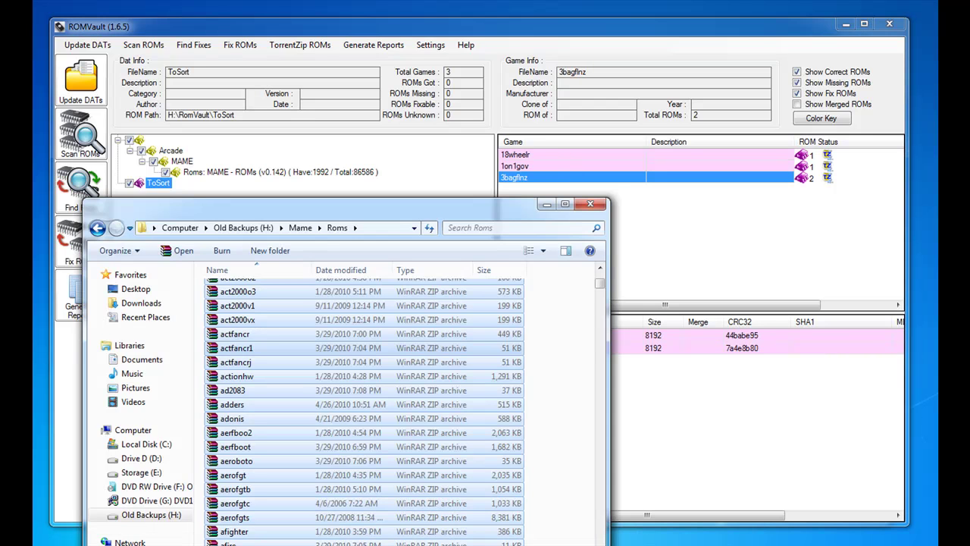
pyautogui.hotkey('alt', 'Tab')
pyautogui.click(315, 210)
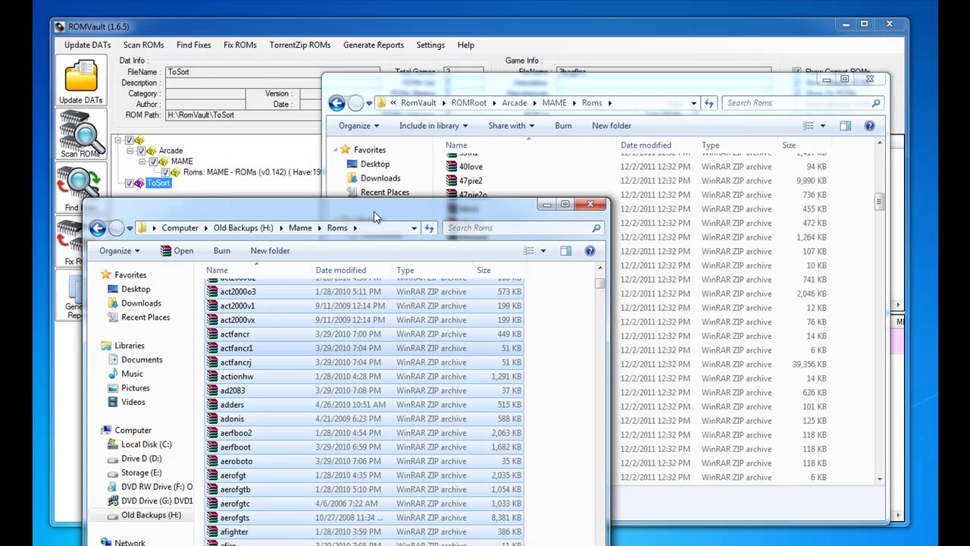
pyautogui.click(547, 206)
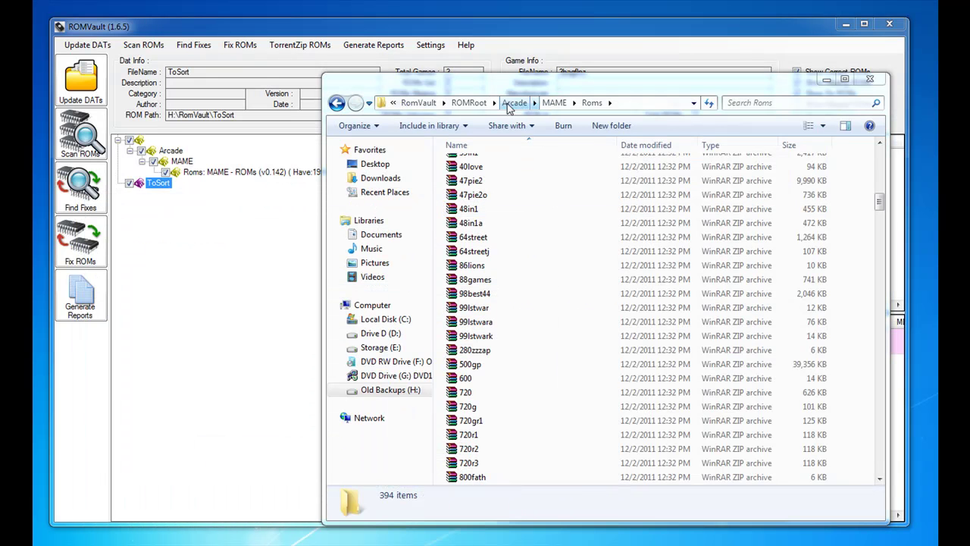
pyautogui.click(425, 103)
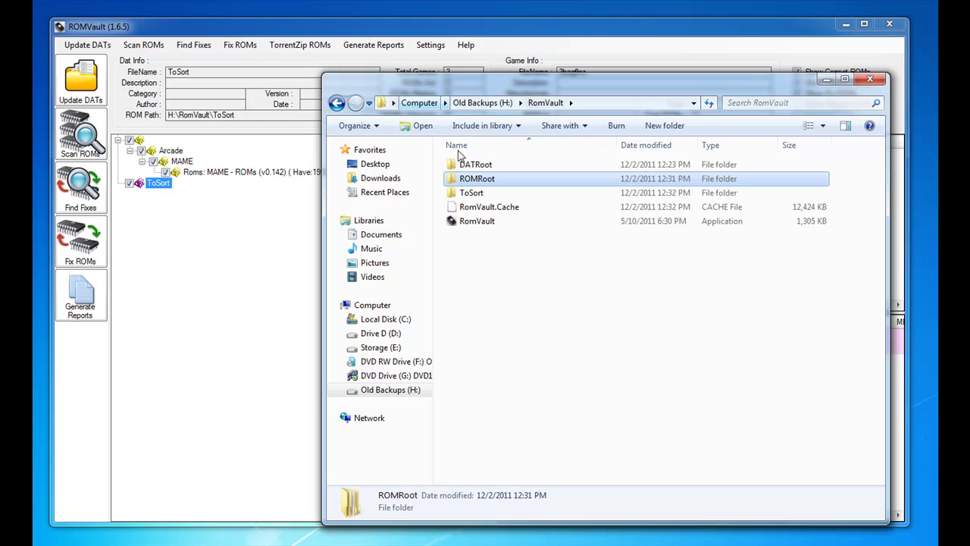
pyautogui.doubleClick(476, 192)
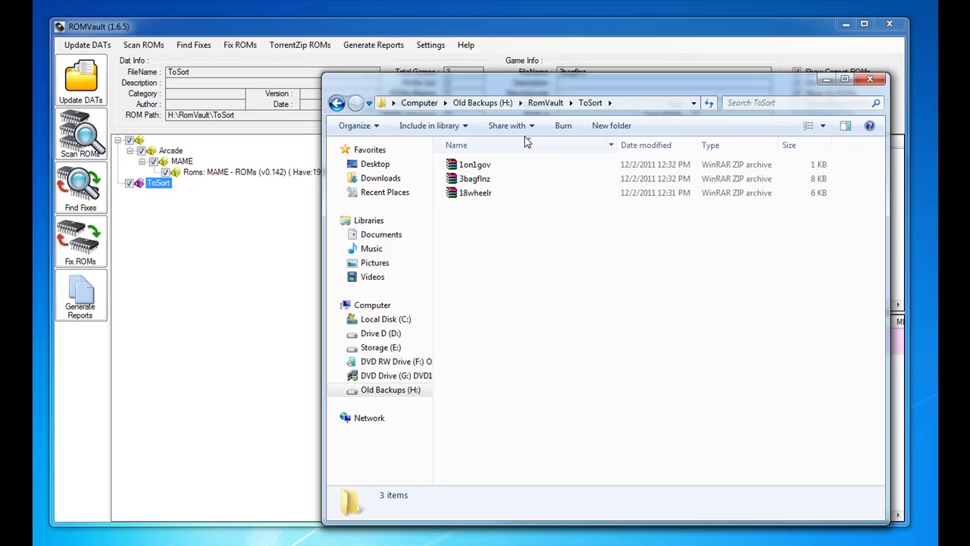
# Step: Go from ToSort to ROMRoot\Arcade\MAME\Roms in Explorer to check the fixed archives, repositioning the window
pyautogui.moveTo(575, 86); pyautogui.dragTo(448, 258)
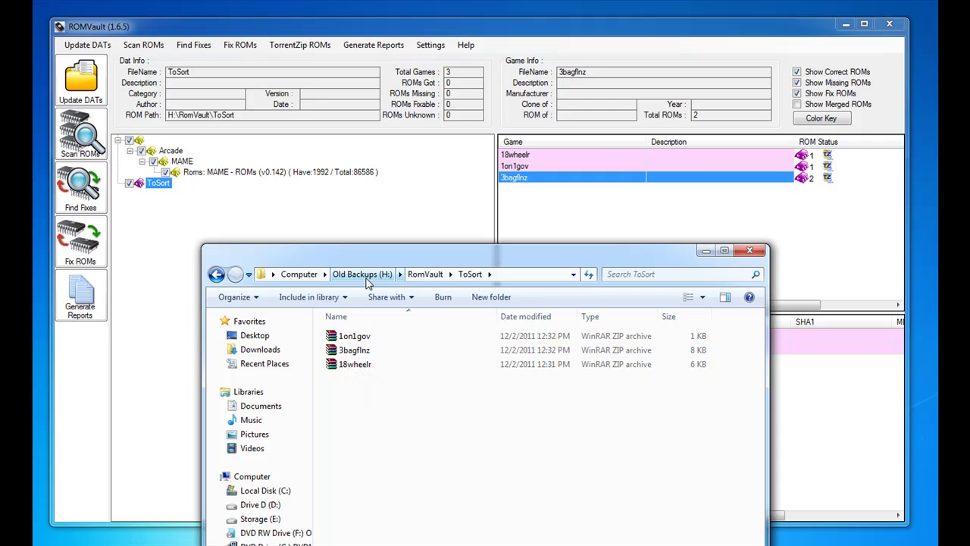
pyautogui.click(425, 275)
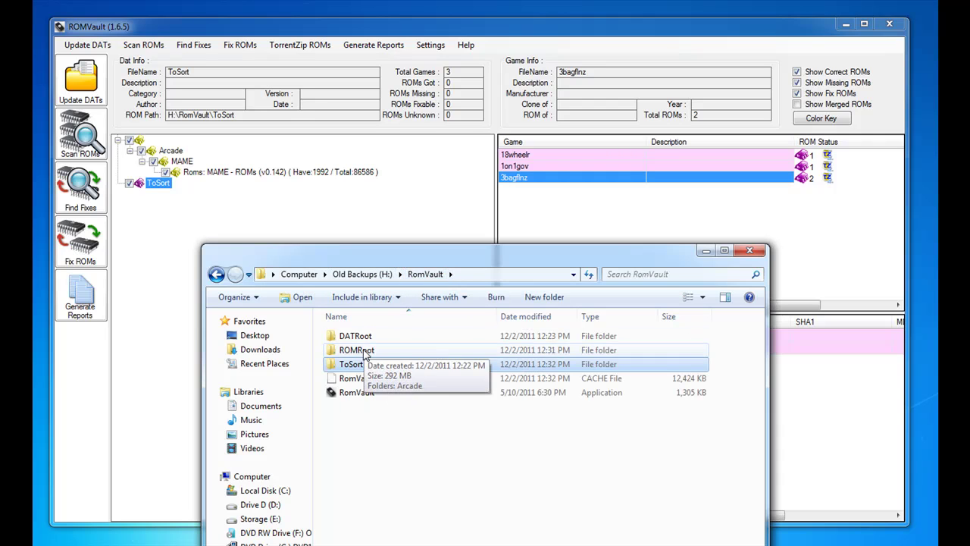
pyautogui.doubleClick(363, 351)
pyautogui.doubleClick(363, 340)
pyautogui.doubleClick(350, 336)
pyautogui.doubleClick(349, 336)
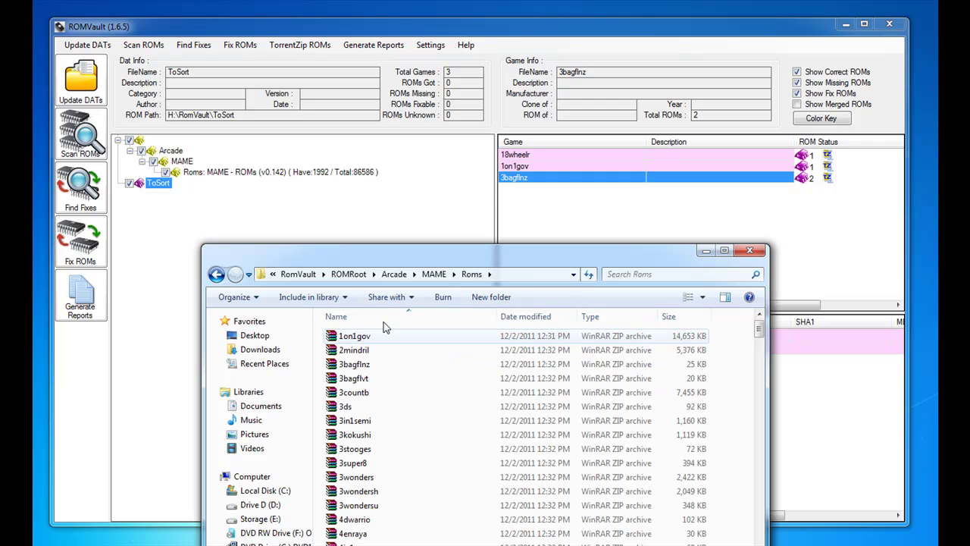
pyautogui.moveTo(463, 257); pyautogui.dragTo(539, 86)
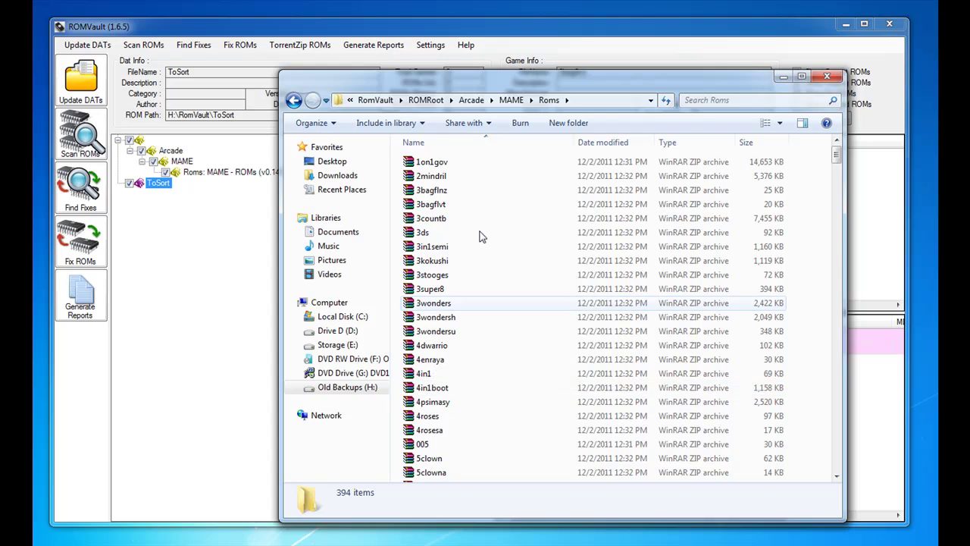
# Step: Return to RomVault and examine the present and missing ROMs of 1941j in the MAME ROMs set
pyautogui.click(576, 36)
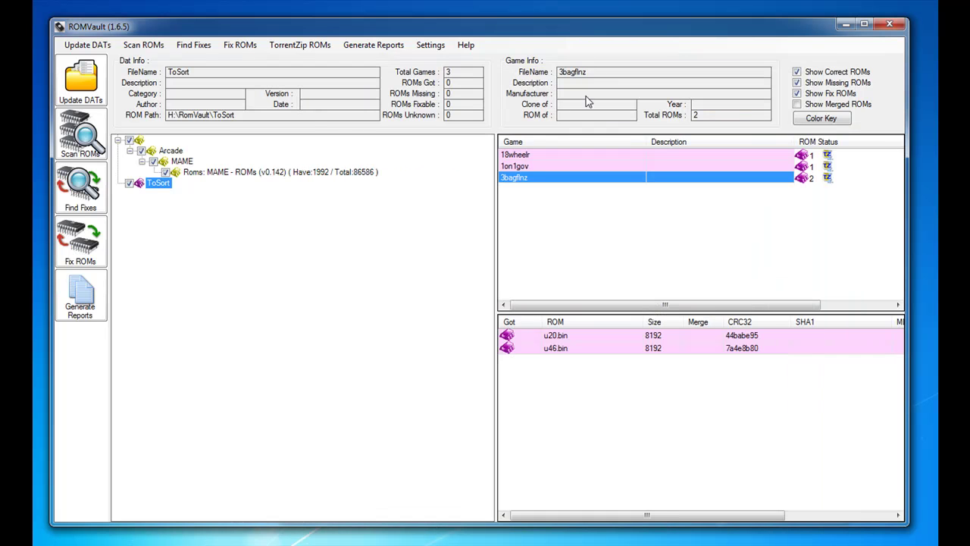
pyautogui.click(226, 176)
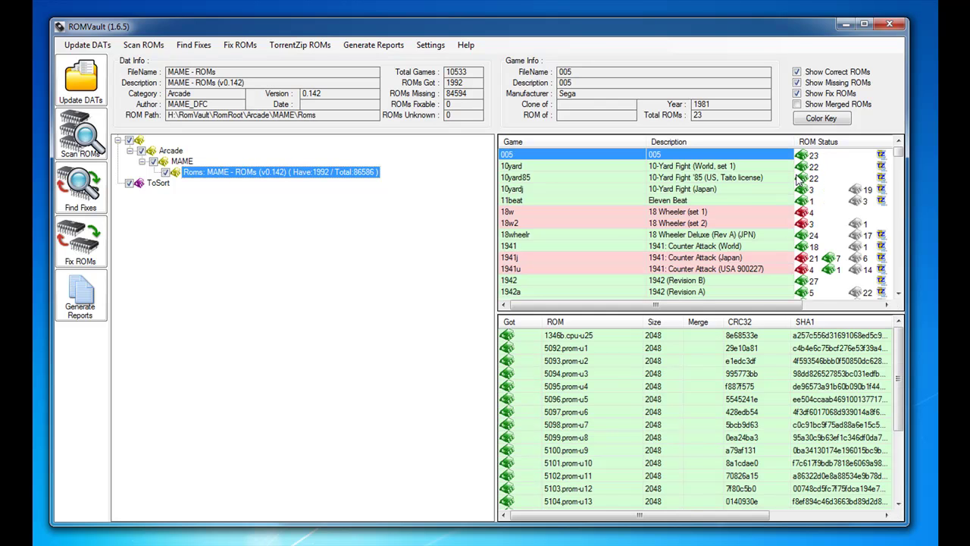
pyautogui.click(650, 259)
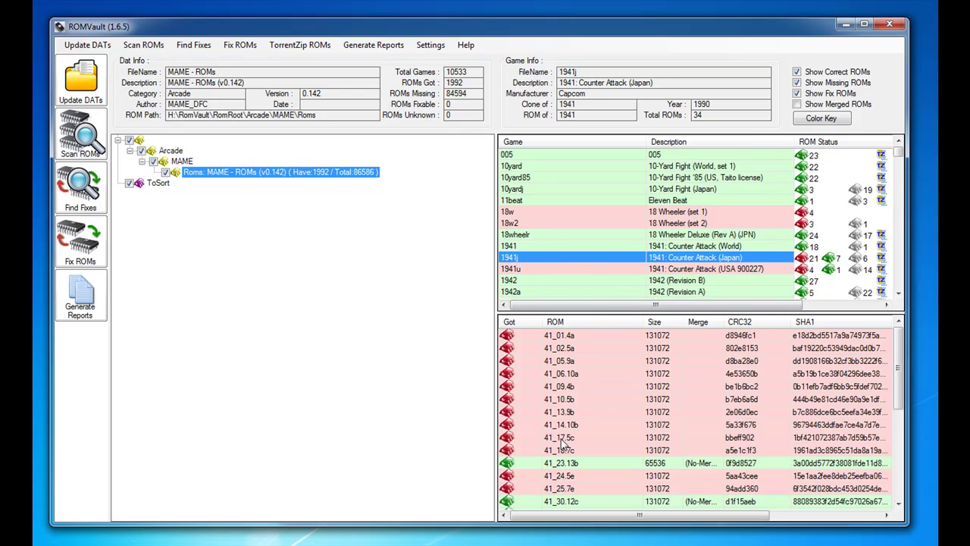
pyautogui.moveTo(897, 383); pyautogui.dragTo(908, 367)
# Step: Switch to Explorer, reposition the Mame\Roms window and open RomVault's ToSort folder in the other window
pyautogui.hotkey('alt', 'Tab')
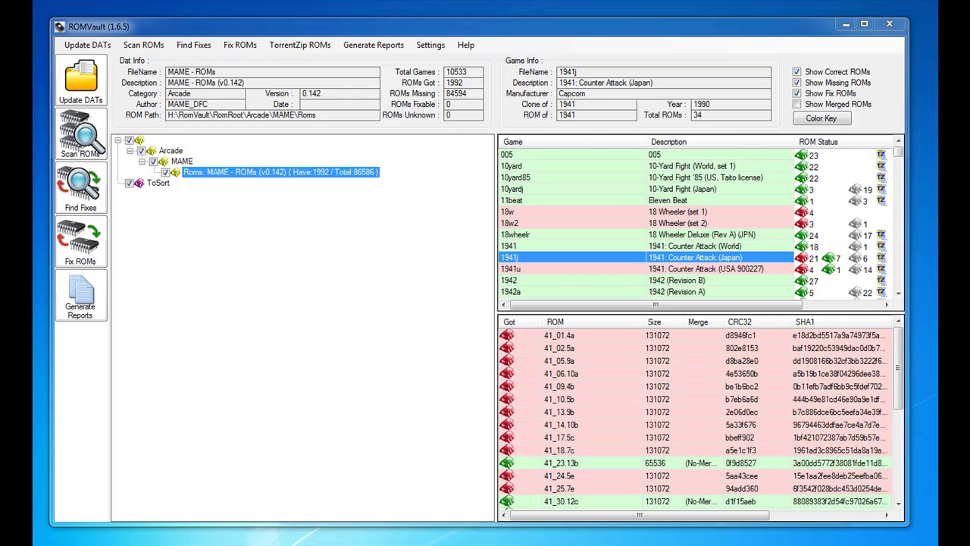
pyautogui.hotkey('alt', 'Tab')
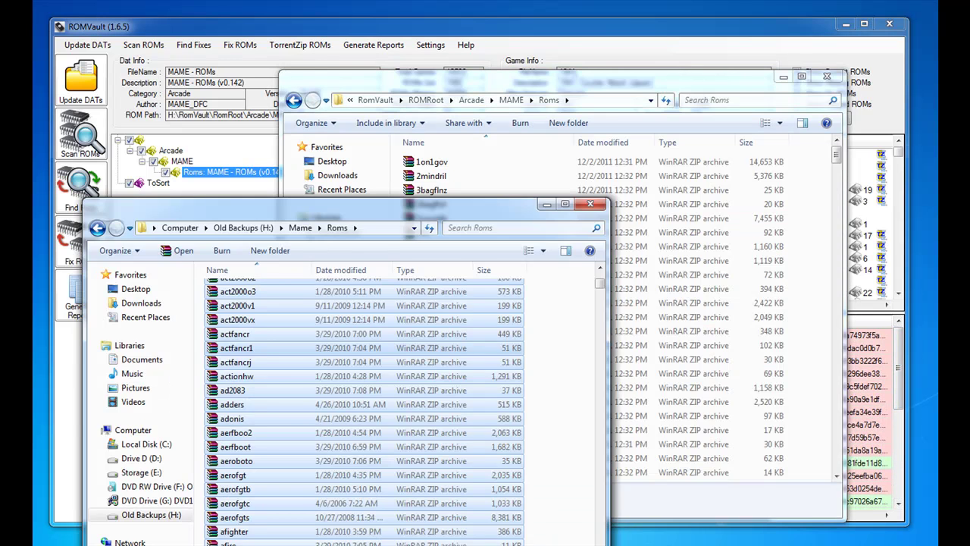
pyautogui.moveTo(374, 214)
pyautogui.mouseDown()
pyautogui.moveTo(351, 213)
pyautogui.moveTo(360, 212)
pyautogui.mouseUp()
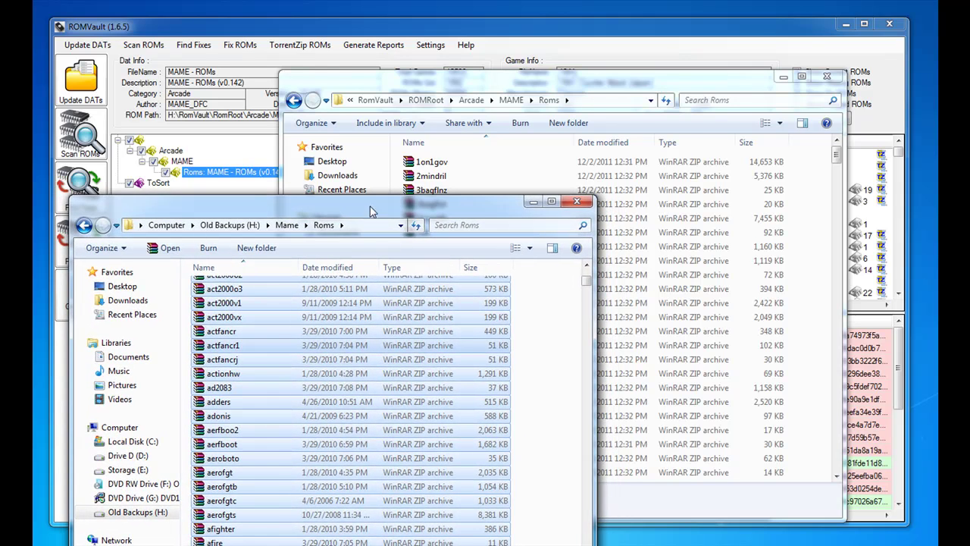
pyautogui.click(470, 101)
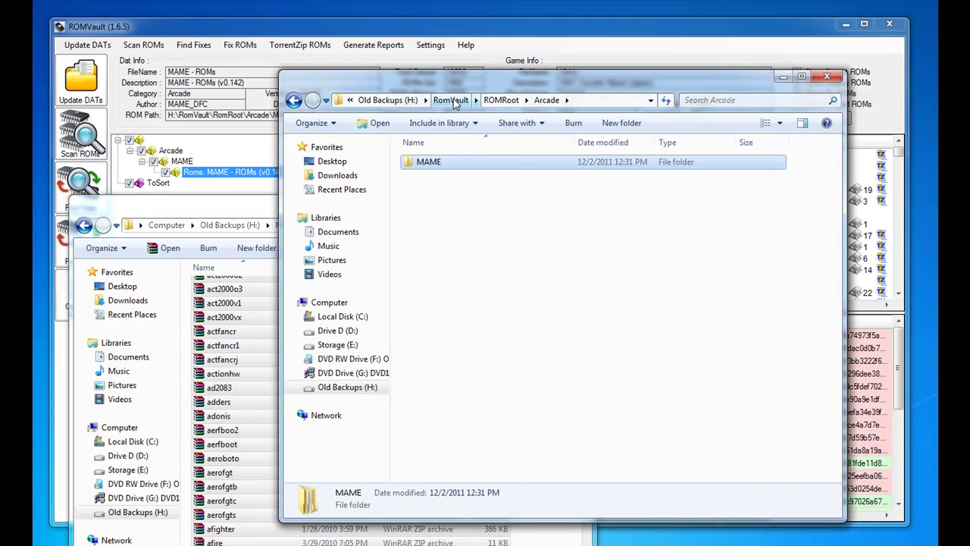
pyautogui.click(454, 102)
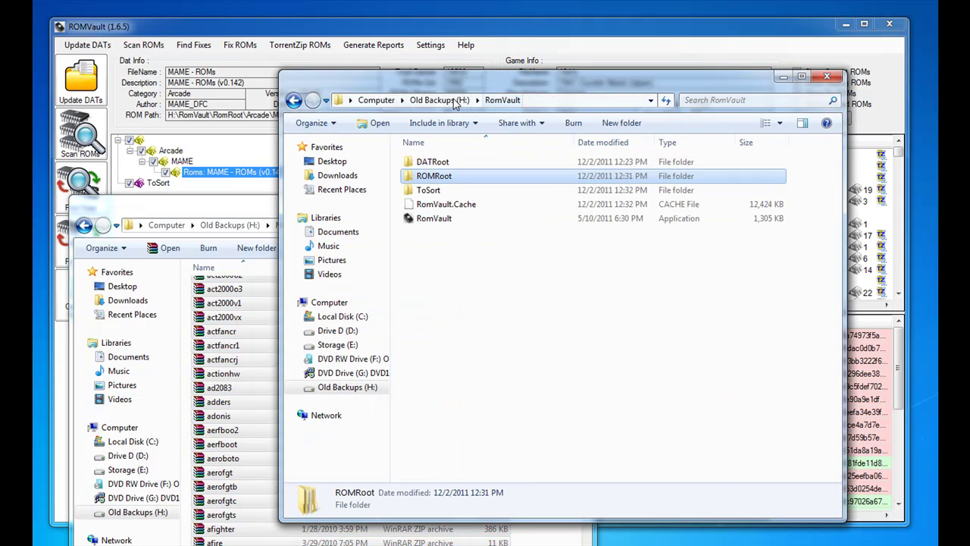
pyautogui.doubleClick(434, 193)
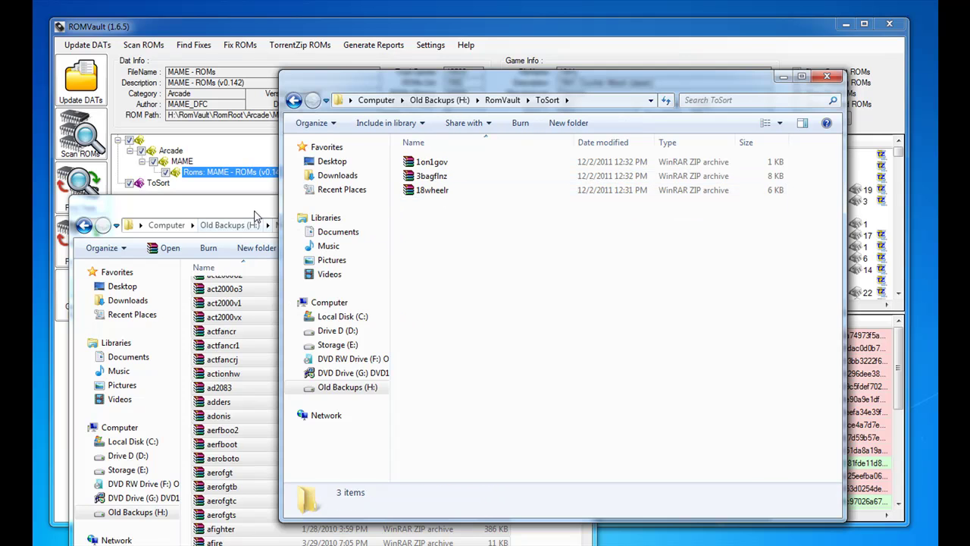
# Step: Copy all ROM archives from Mame\Roms into RomVault's ToSort folder and expand the copy progress details
pyautogui.click(256, 214)
pyautogui.click(543, 428)
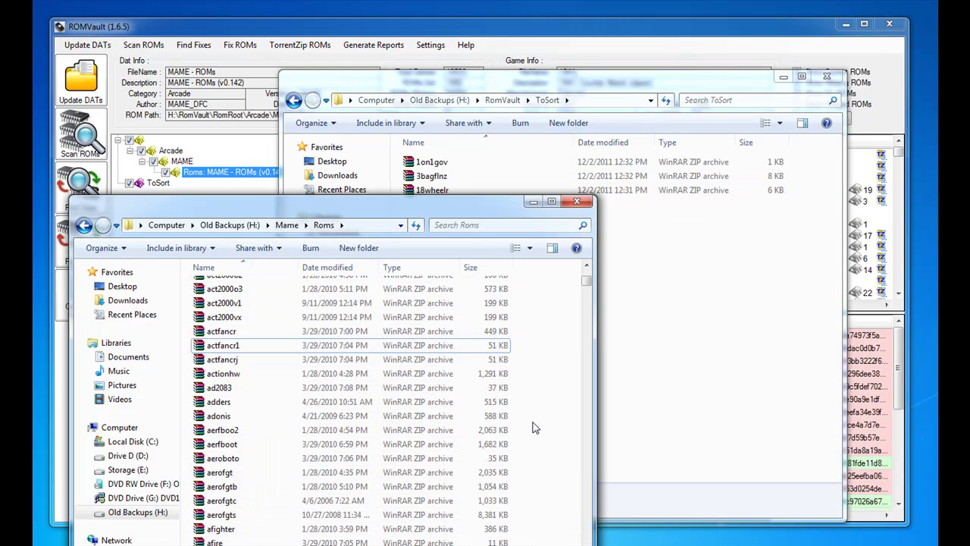
pyautogui.click(227, 432)
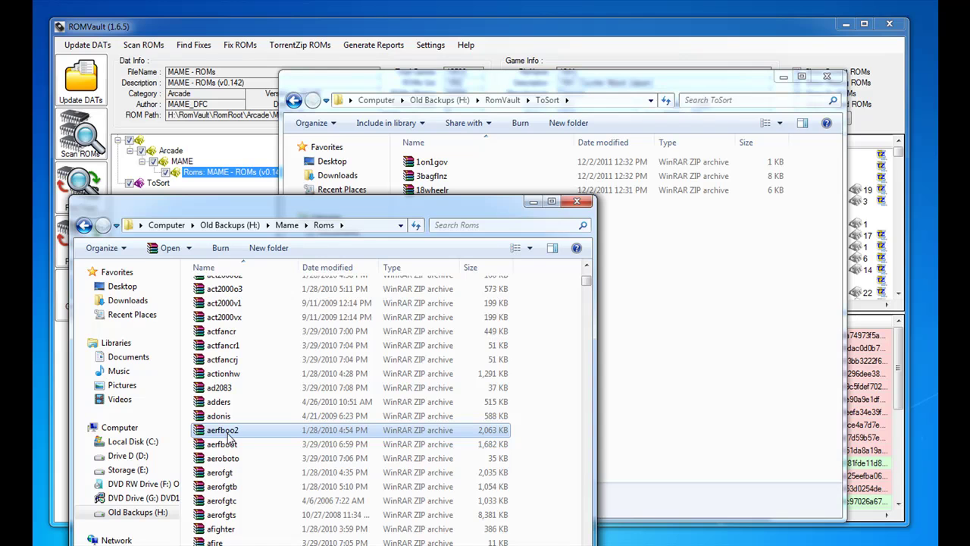
pyautogui.hotkey('ctrl', 'a')
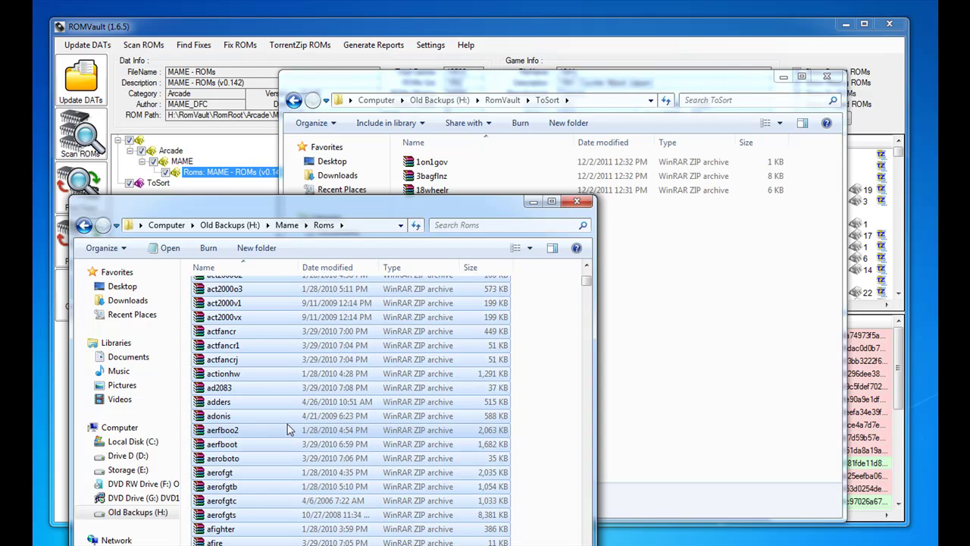
pyautogui.click(670, 405)
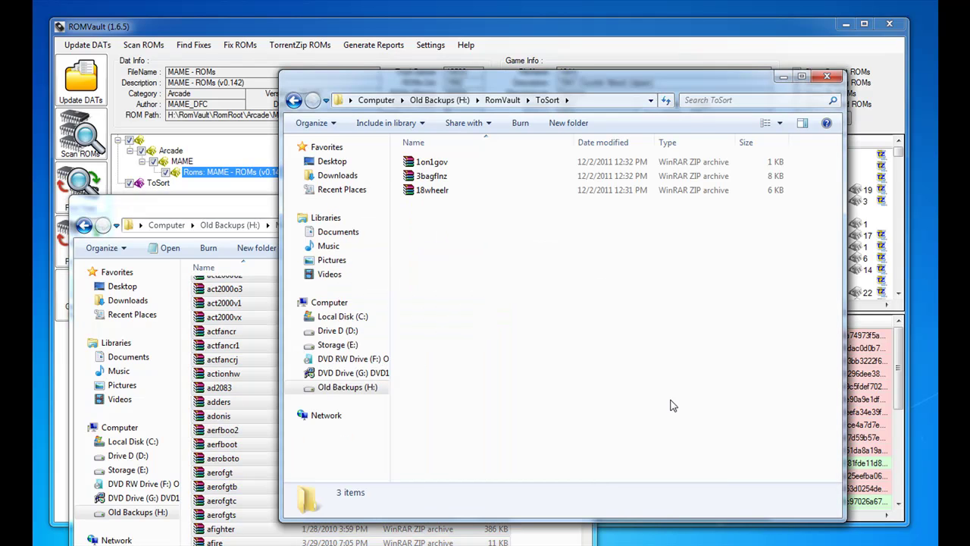
pyautogui.hotkey('ctrl', 'v')
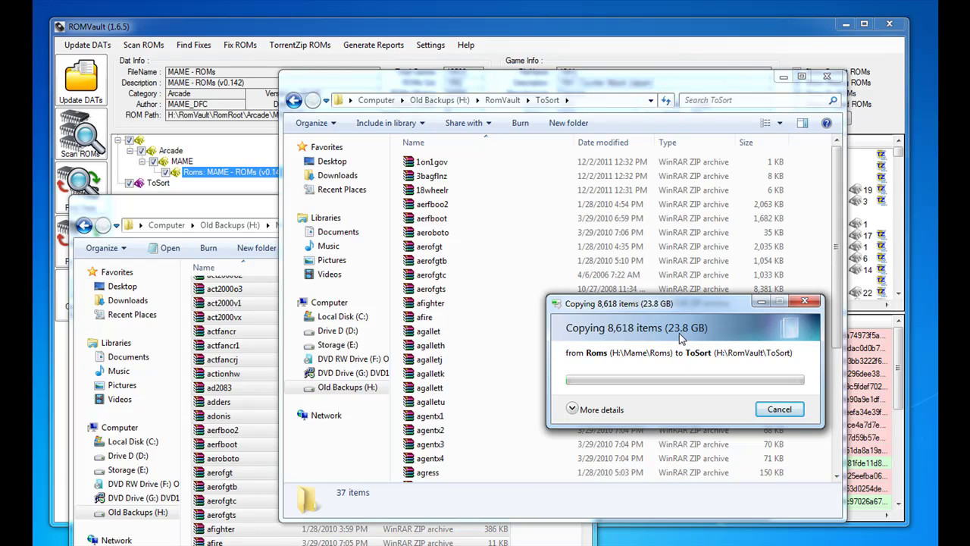
pyautogui.click(574, 409)
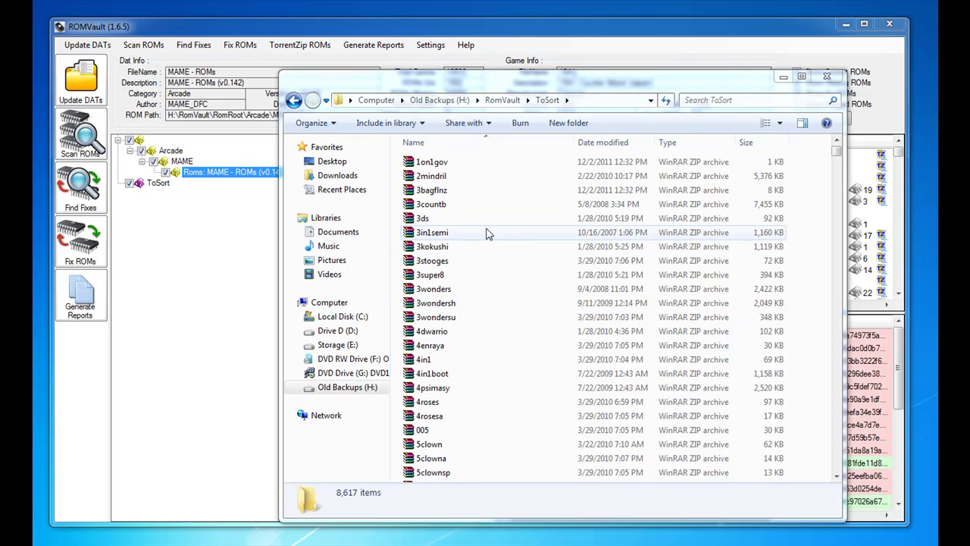
# Step: Return to RomVault, scan the ROMs and inspect the ToSort entries zupapa and zookeep3
pyautogui.click(515, 33)
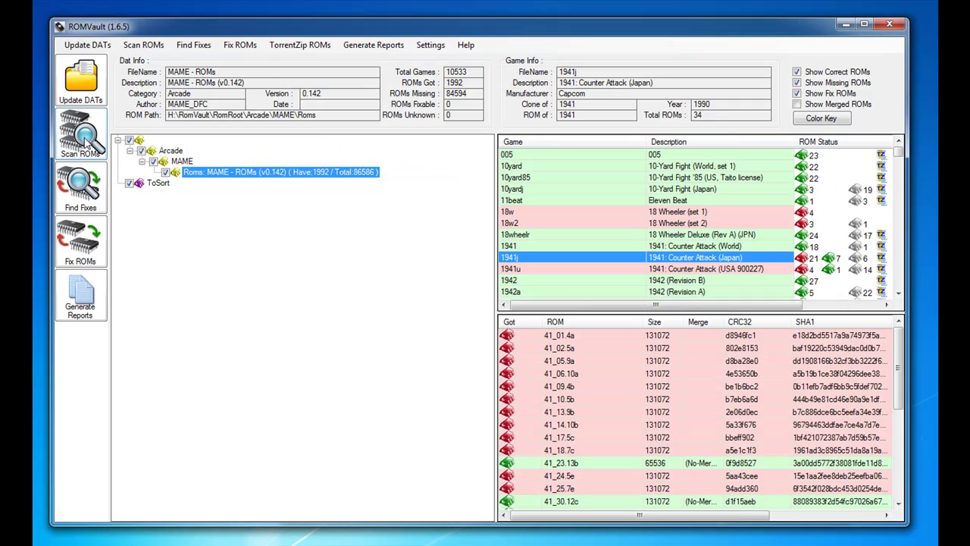
pyautogui.click(85, 137)
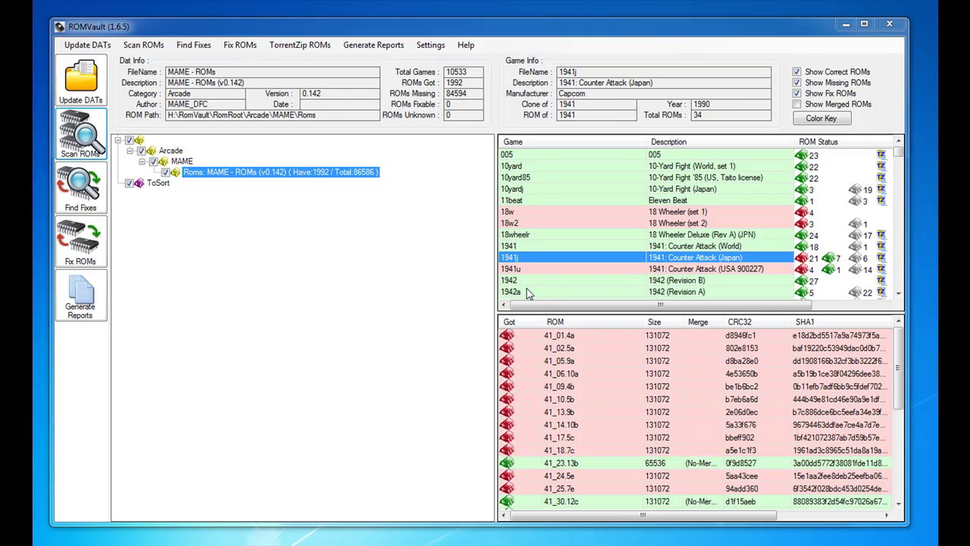
pyautogui.click(160, 184)
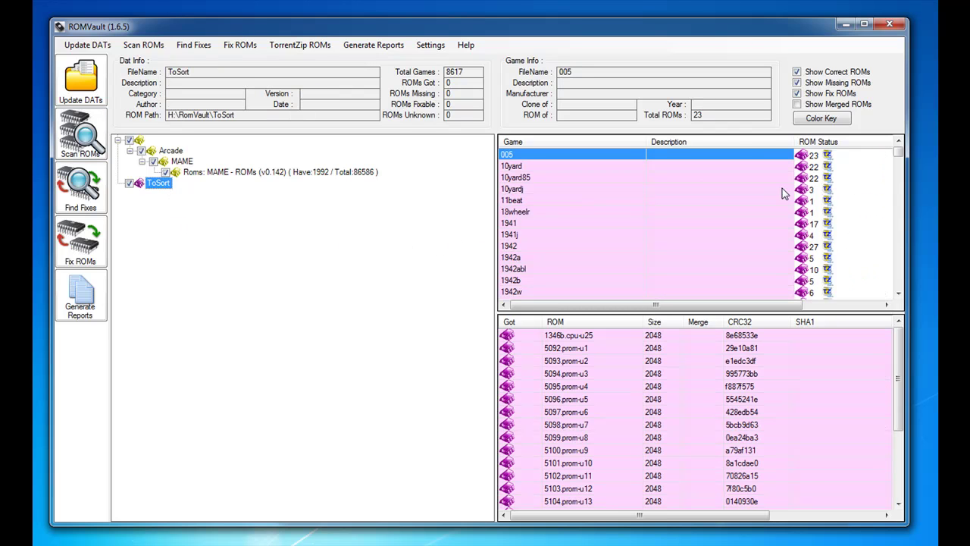
pyautogui.moveTo(896, 154); pyautogui.dragTo(897, 291)
pyautogui.click(554, 259)
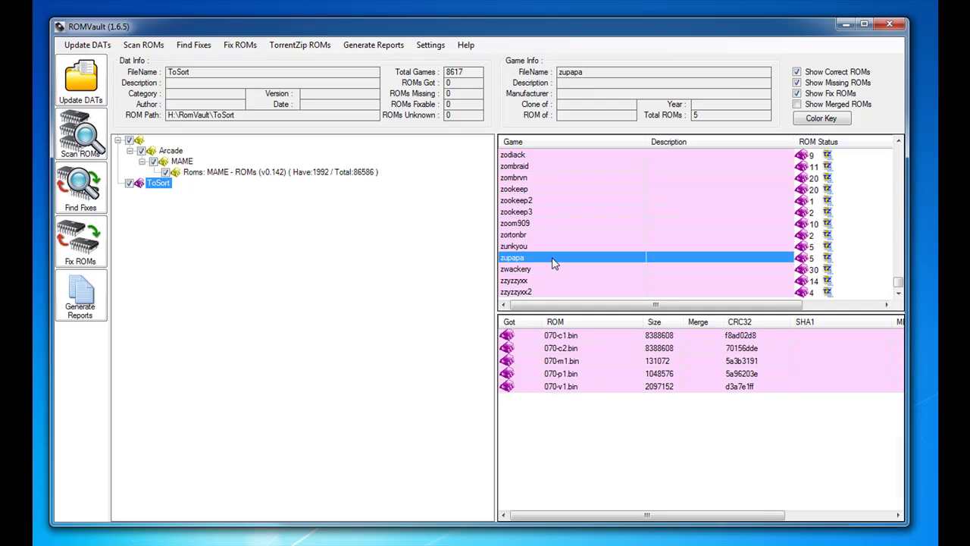
pyautogui.click(565, 214)
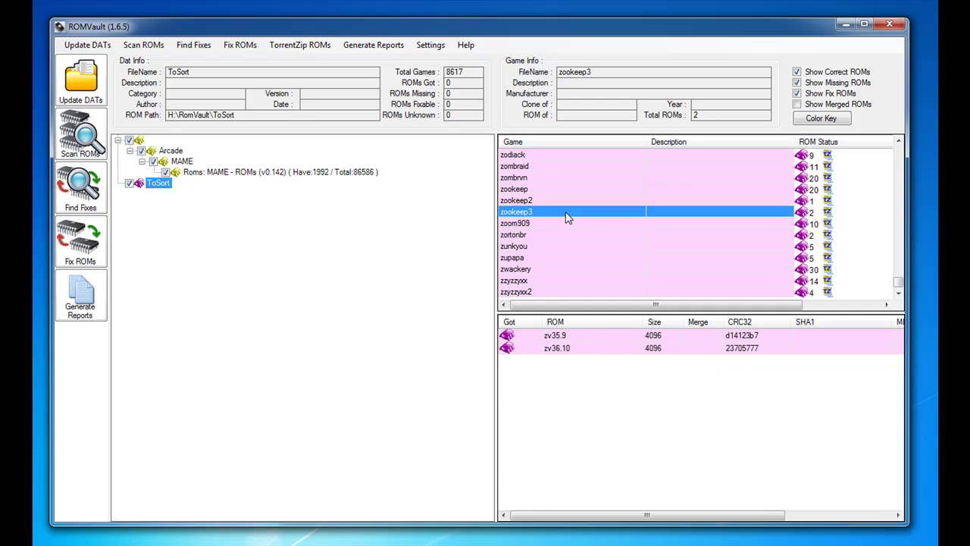
# Step: Find fixes for the scanned ROMs and inspect 10yard85, arkanoidj and 18wheelr in ToSort
pyautogui.click(81, 194)
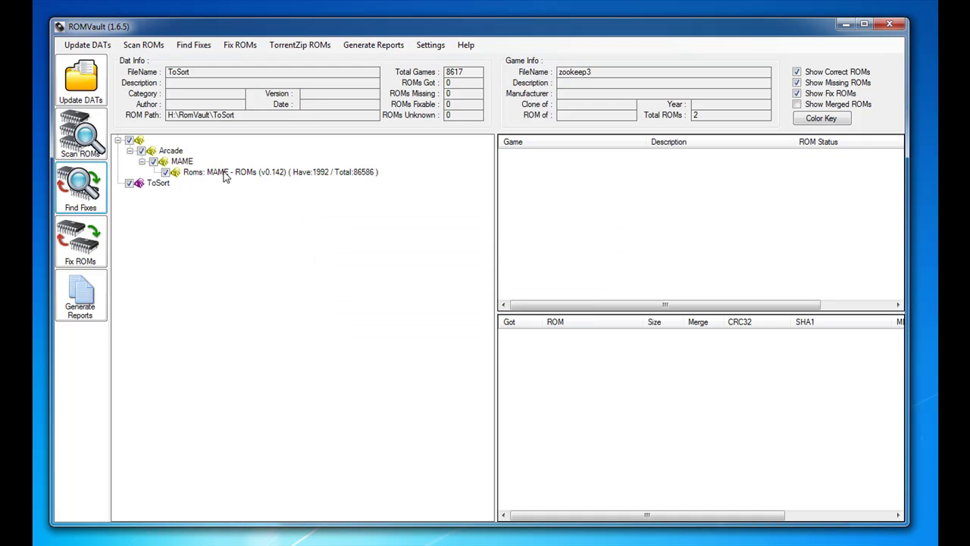
pyautogui.click(159, 183)
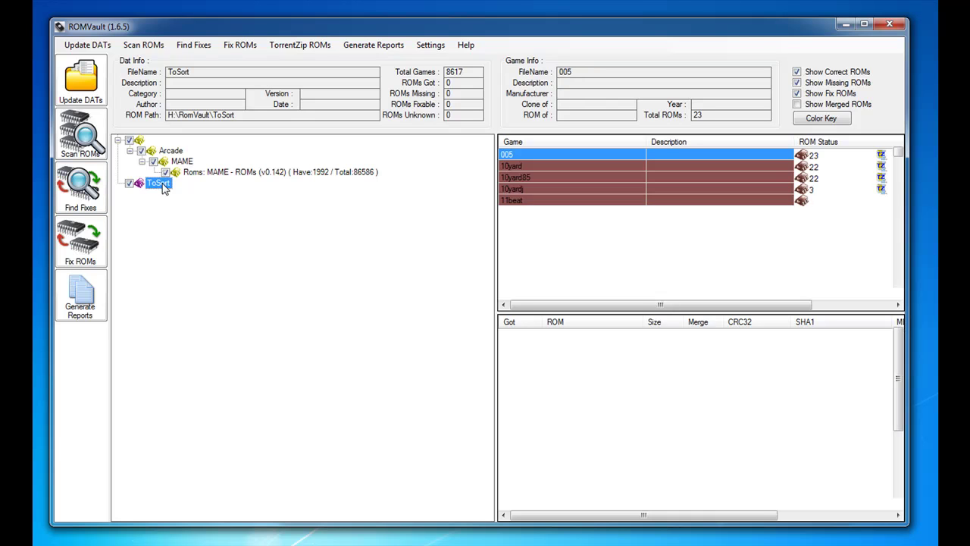
pyautogui.click(550, 177)
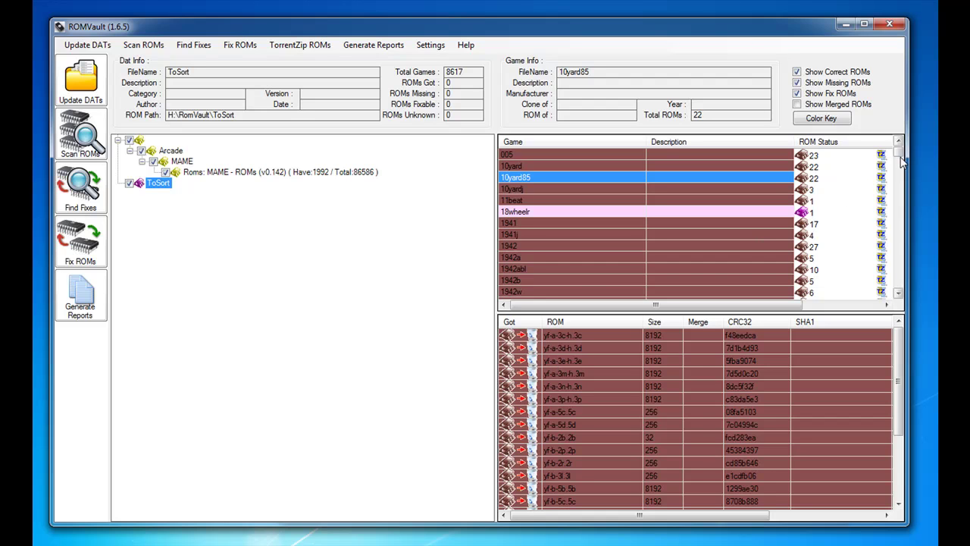
pyautogui.moveTo(898, 151); pyautogui.dragTo(900, 159)
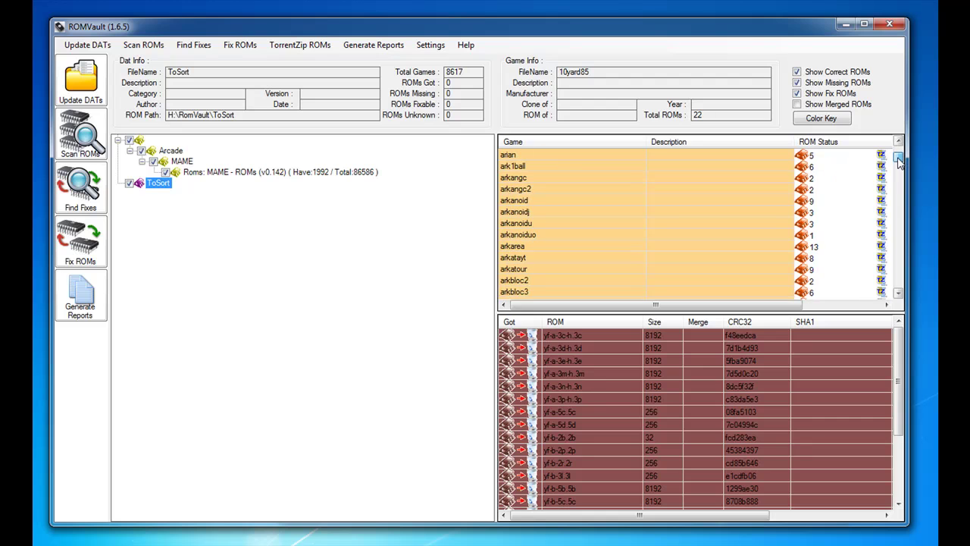
pyautogui.click(588, 211)
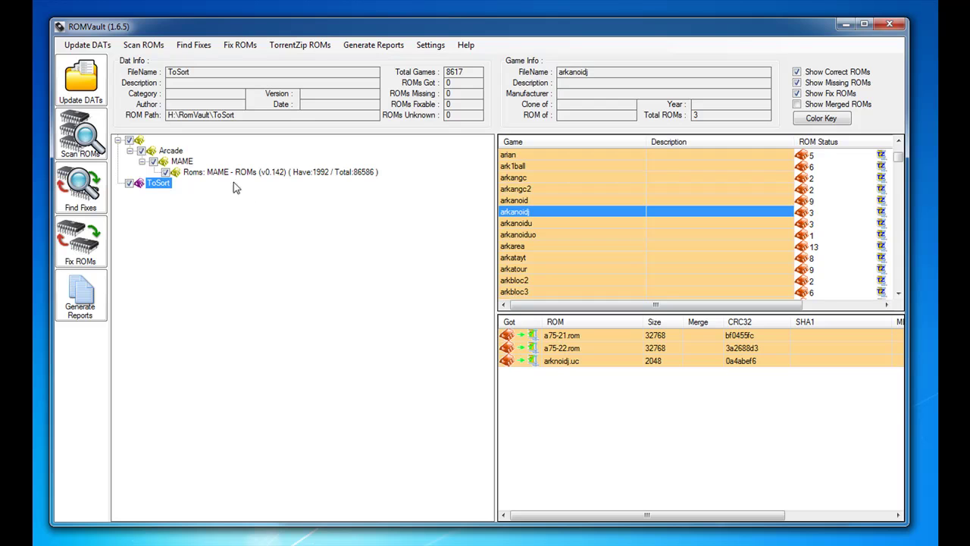
pyautogui.moveTo(897, 159); pyautogui.dragTo(900, 153)
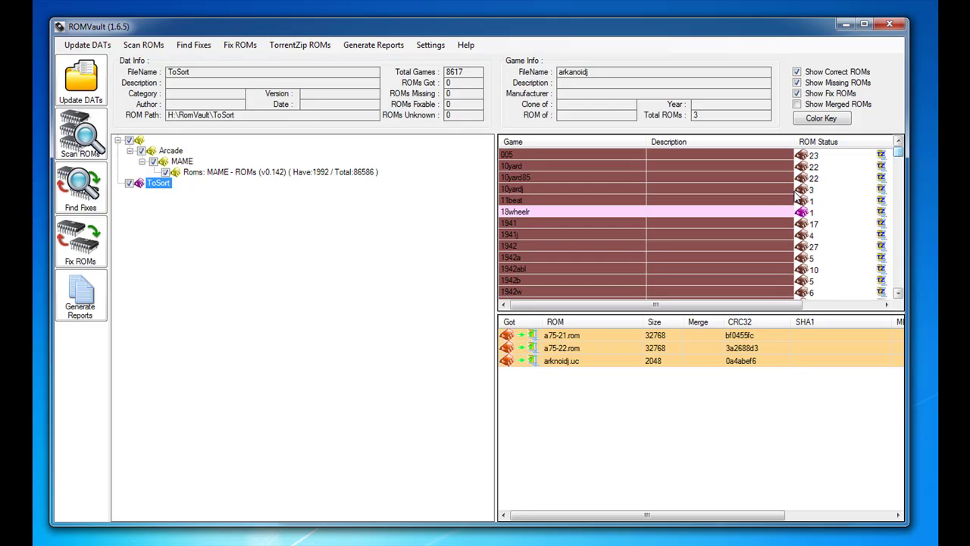
pyautogui.click(753, 211)
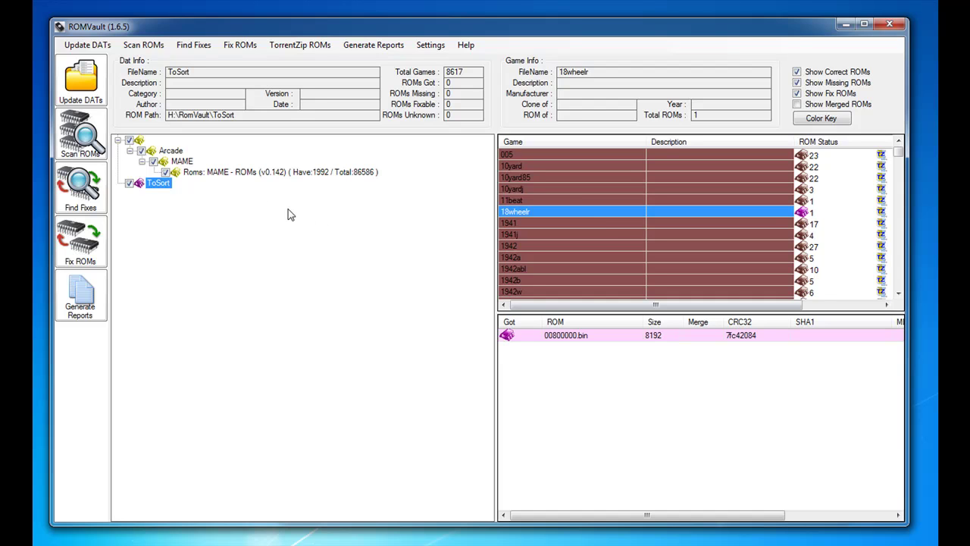
# Step: Show the MAME ROMs set and examine the ROM status of 1941j, blockj and the three Block Out sets
pyautogui.click(224, 176)
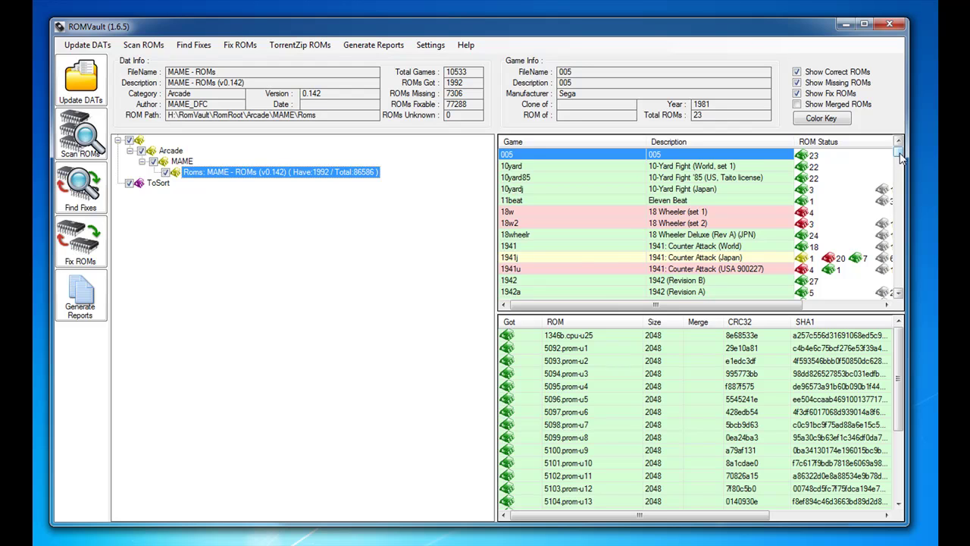
pyautogui.click(572, 259)
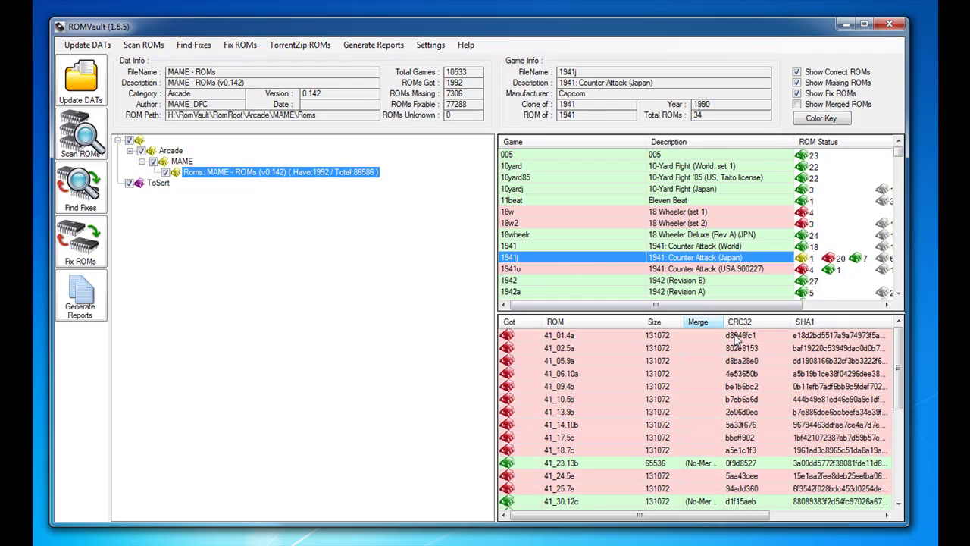
pyautogui.moveTo(898, 364); pyautogui.dragTo(901, 453)
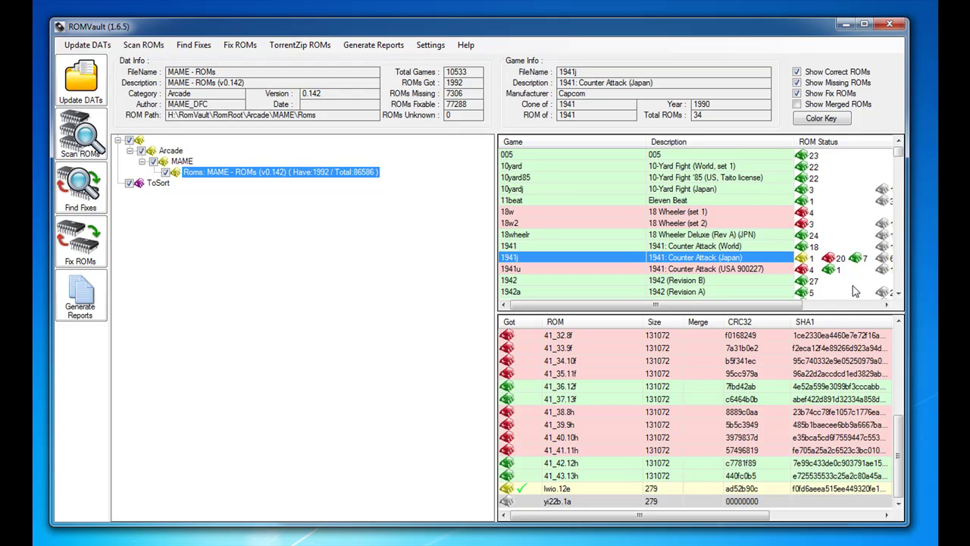
pyautogui.moveTo(901, 154); pyautogui.dragTo(901, 171)
pyautogui.click(683, 249)
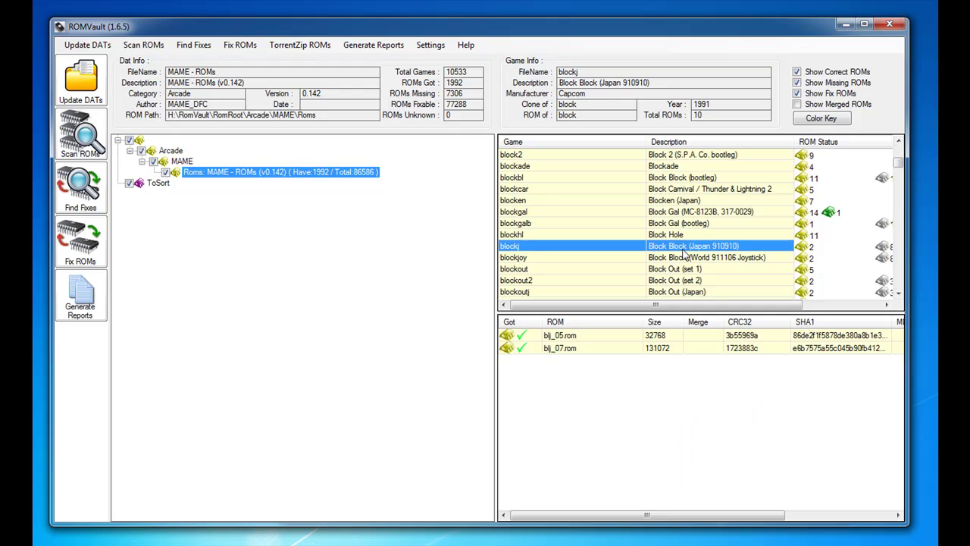
pyautogui.click(680, 269)
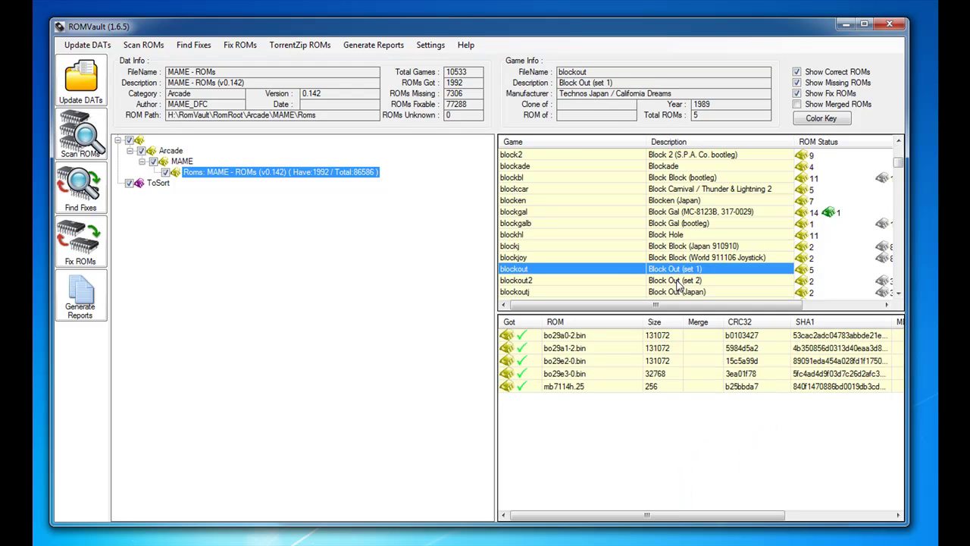
pyautogui.click(679, 282)
pyautogui.click(680, 294)
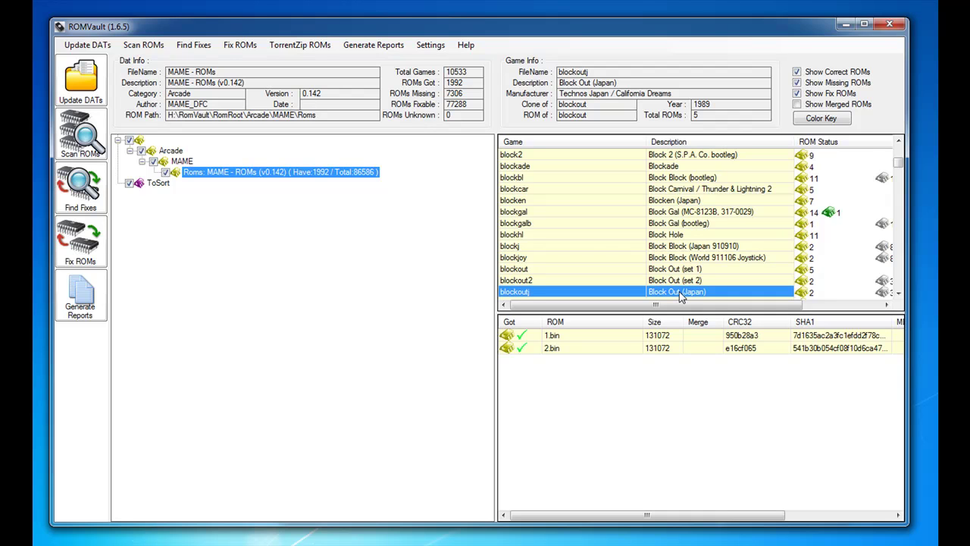
# Step: Examine the missing and fixable ROMs of chocovdr, chleagul, chmpnum, chocomk and choplift in the MAME ROMs set
pyautogui.moveTo(898, 166); pyautogui.dragTo(898, 174)
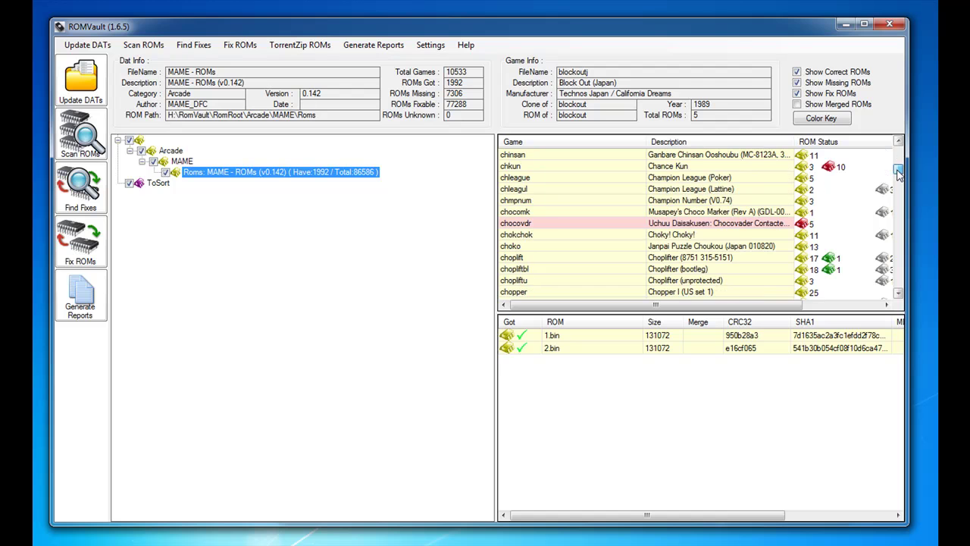
pyautogui.click(737, 223)
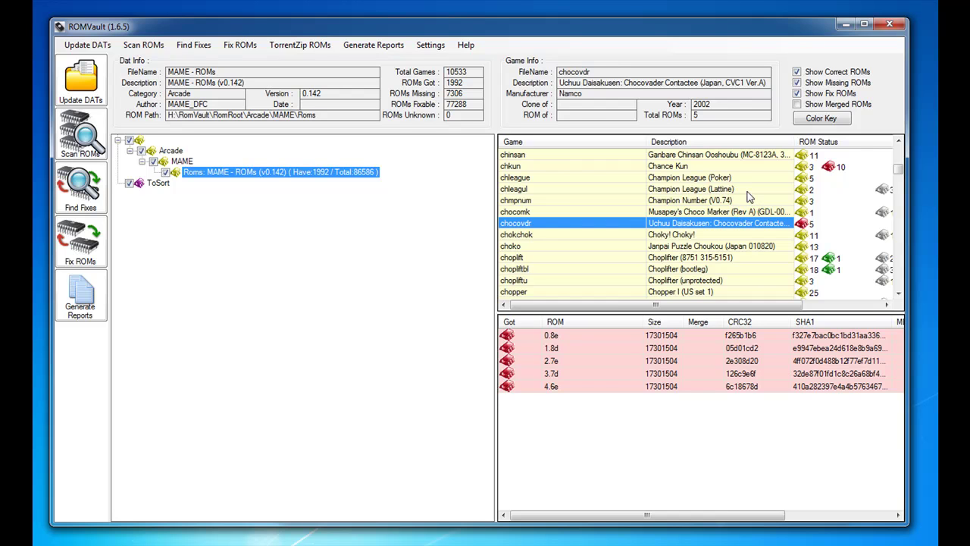
pyautogui.click(747, 192)
pyautogui.click(746, 201)
pyautogui.click(745, 213)
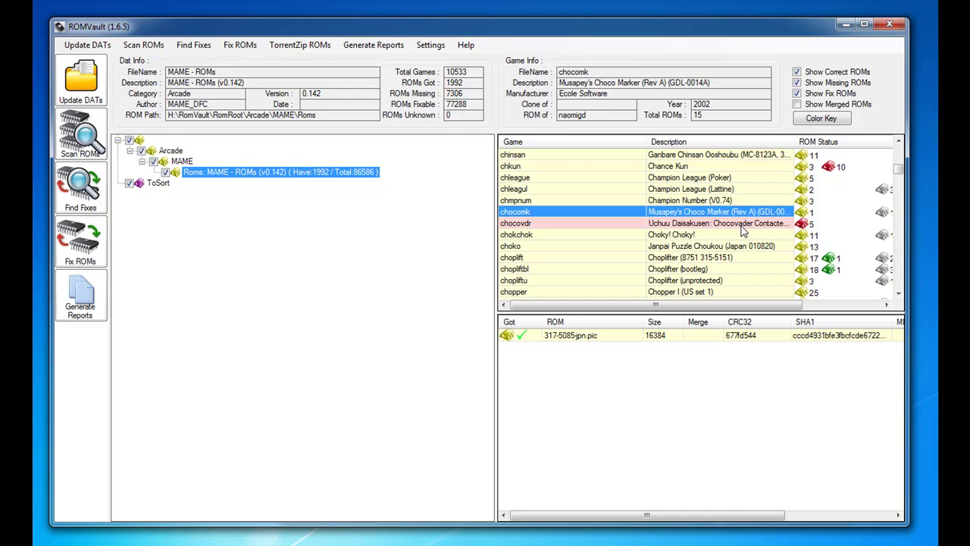
pyautogui.click(733, 256)
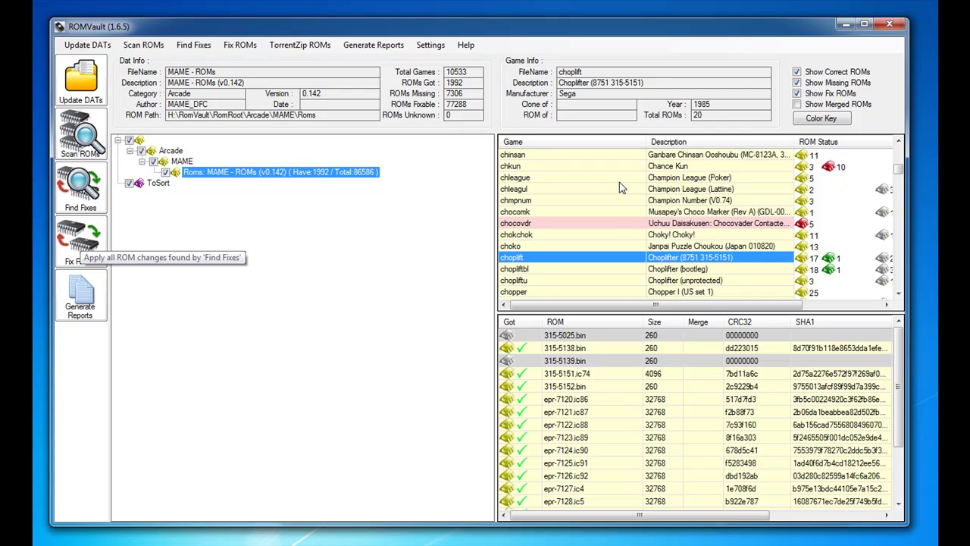
# Step: Apply all the found ROM fixes to rebuild the MAME set from ToSort
pyautogui.click(94, 243)
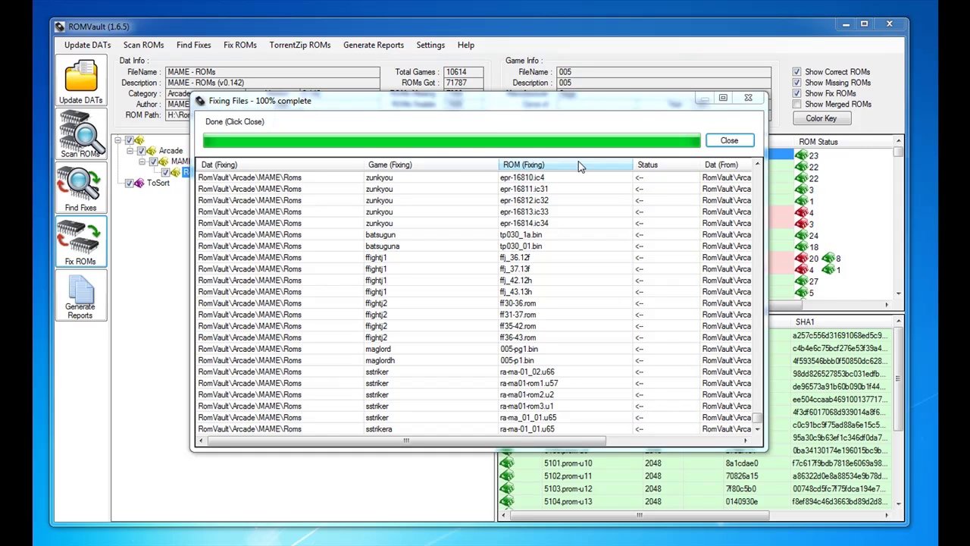
# Step: Close the finished fix report and hide correct ROMs to review only the MAME sets with missing ROMs
pyautogui.click(728, 141)
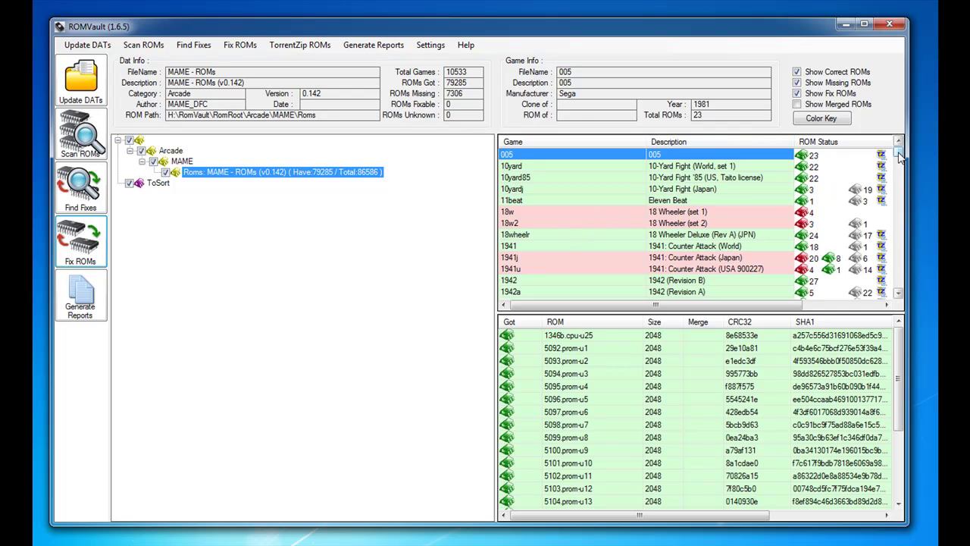
pyautogui.moveTo(899, 156)
pyautogui.mouseDown()
pyautogui.moveTo(891, 233)
pyautogui.moveTo(898, 153)
pyautogui.mouseUp()
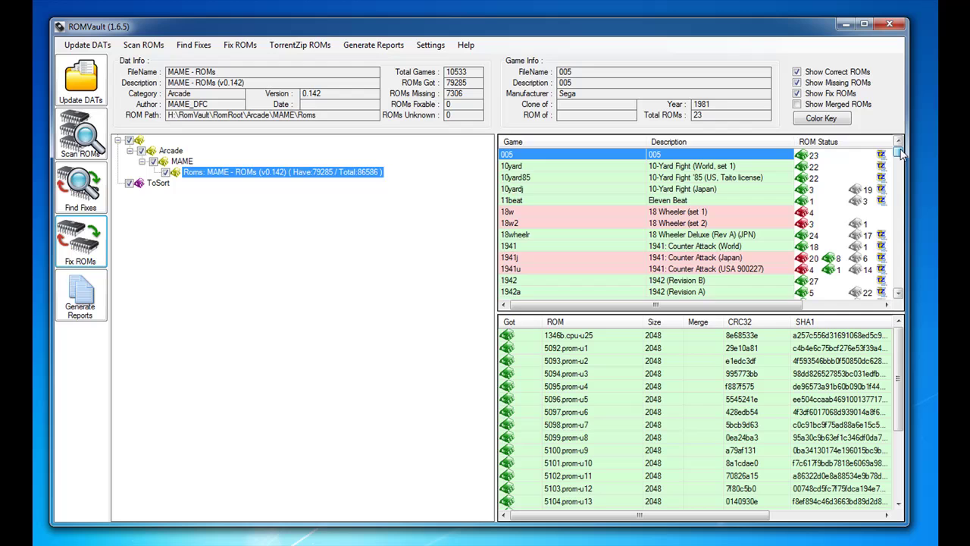
pyautogui.click(798, 72)
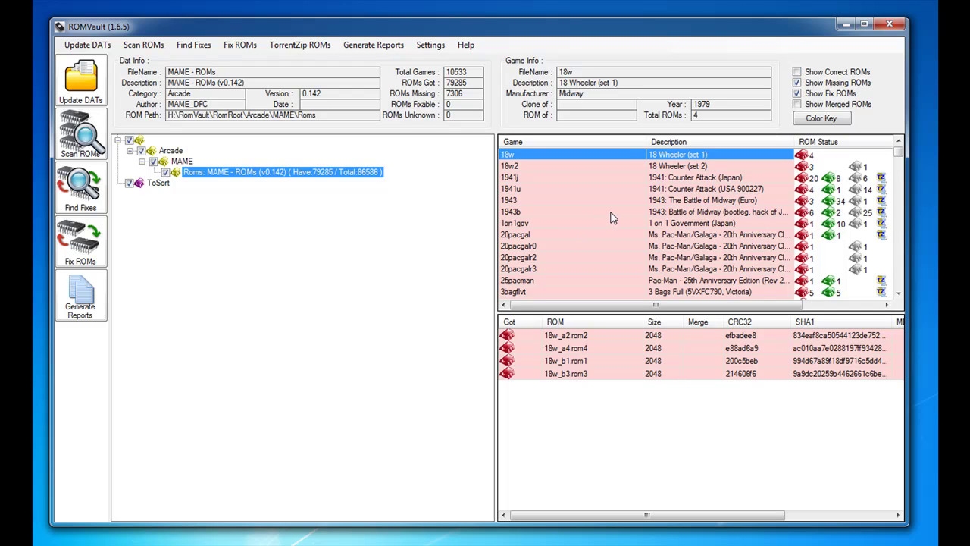
pyautogui.moveTo(898, 151)
pyautogui.mouseDown()
pyautogui.moveTo(898, 180)
pyautogui.moveTo(900, 151)
pyautogui.mouseUp()
# Step: Show correct ROMs again, review the leftover sets in ToSort, and return to the MAME ROMs set
pyautogui.click(157, 184)
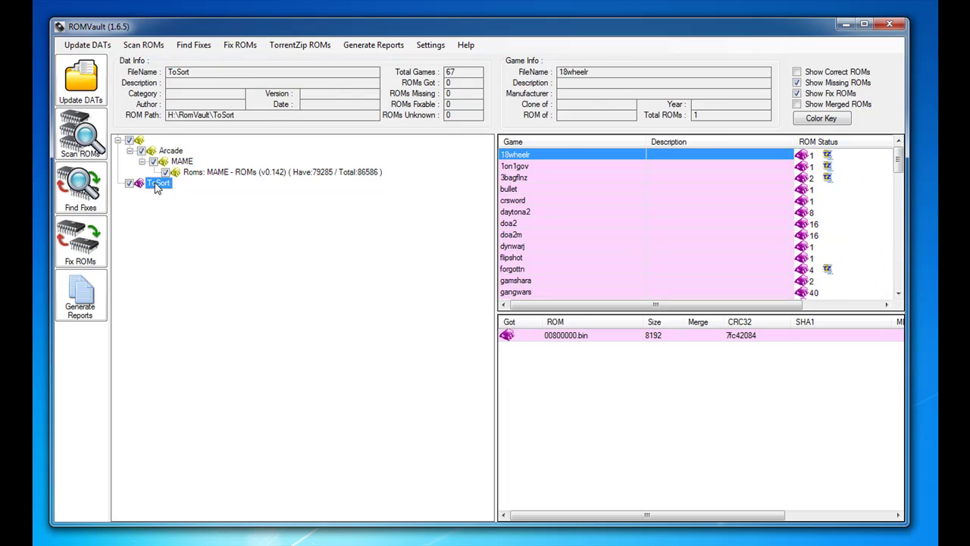
pyautogui.click(797, 72)
pyautogui.moveTo(899, 159)
pyautogui.mouseDown()
pyautogui.moveTo(906, 282)
pyautogui.moveTo(902, 171)
pyautogui.mouseUp()
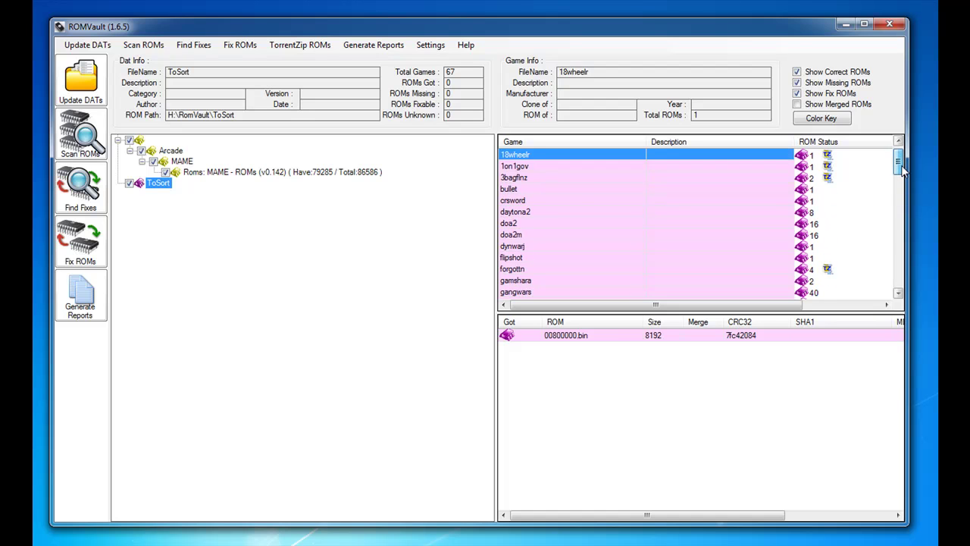
pyautogui.click(202, 173)
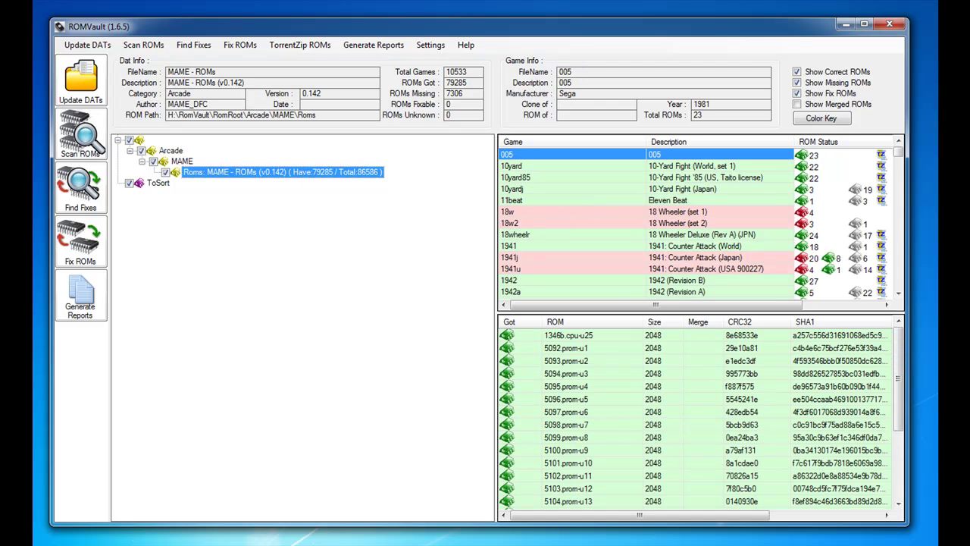
# Step: Switch to File Explorer, check the remaining archives in the ToSort folder, and move its window clear of the ROM tree
pyautogui.hotkey('alt', 'Tab')
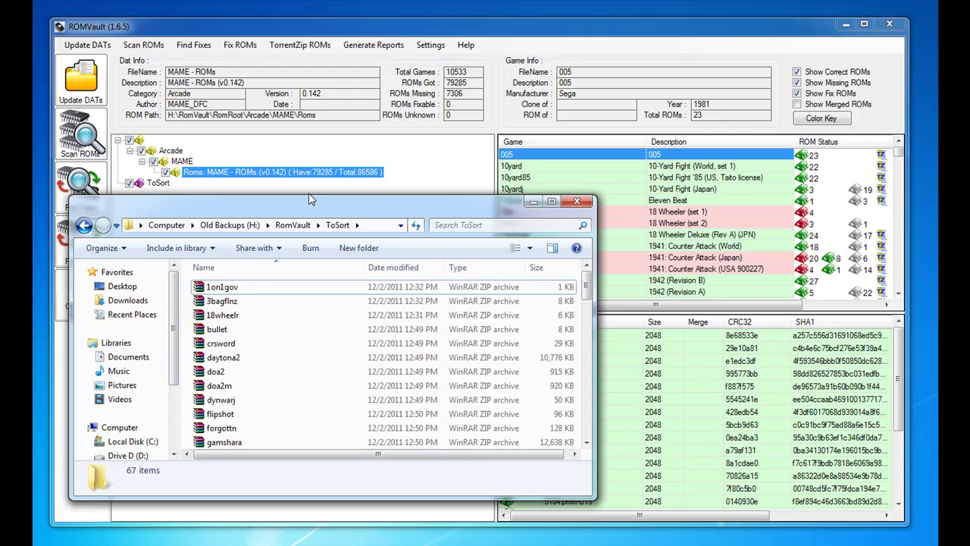
pyautogui.click(357, 36)
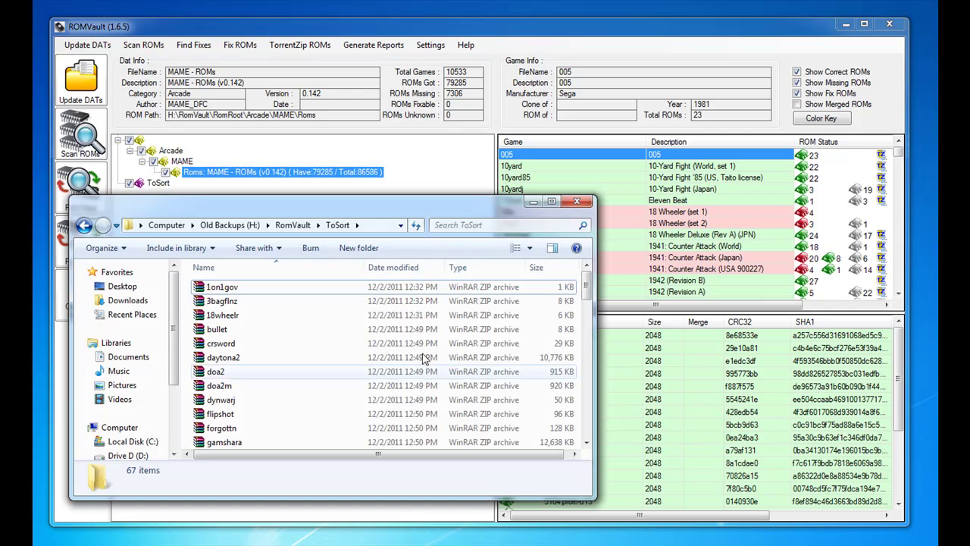
pyautogui.moveTo(401, 213); pyautogui.dragTo(624, 220)
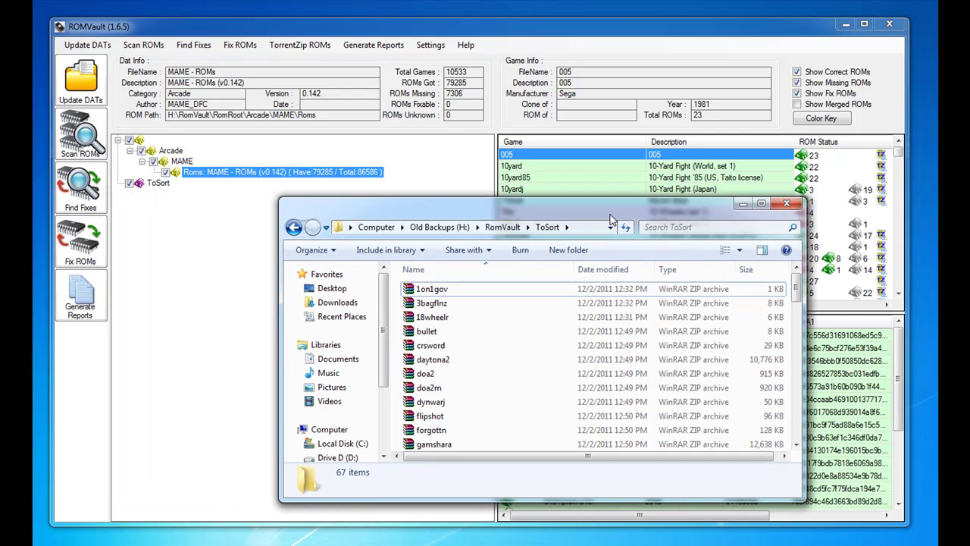
# Step: Create a folder named RAINE inside RomVault\DATRoot\Arcade
pyautogui.click(505, 227)
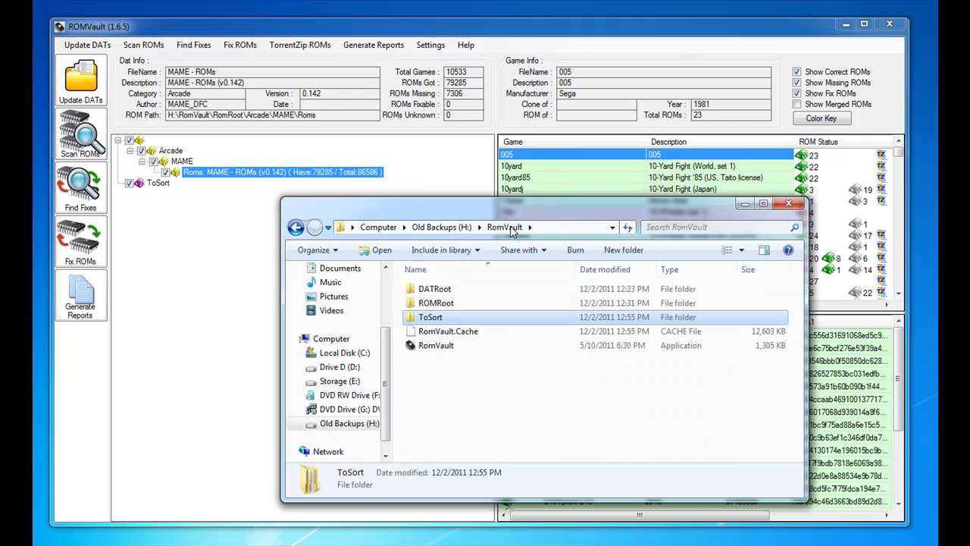
pyautogui.doubleClick(435, 293)
pyautogui.doubleClick(434, 292)
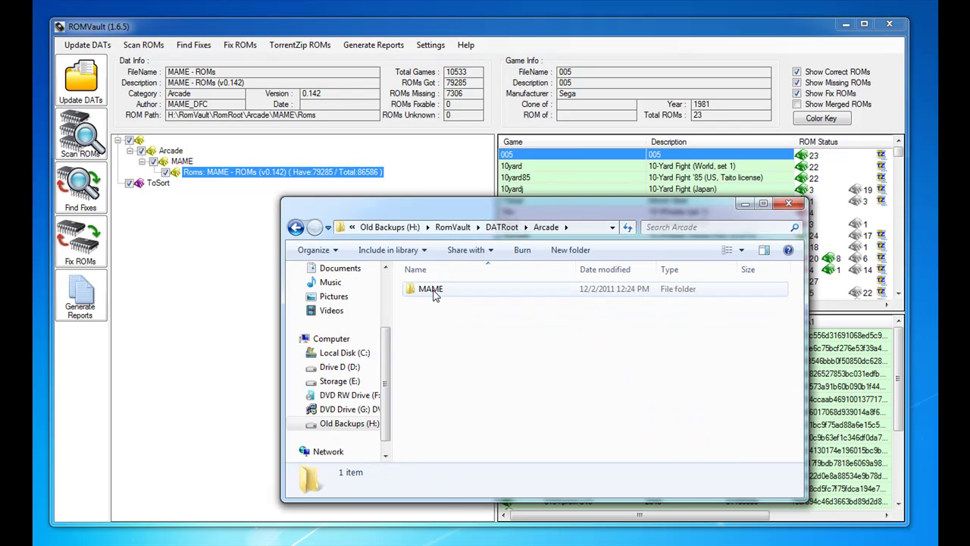
pyautogui.rightClick(430, 311)
pyautogui.moveTo(538, 462)
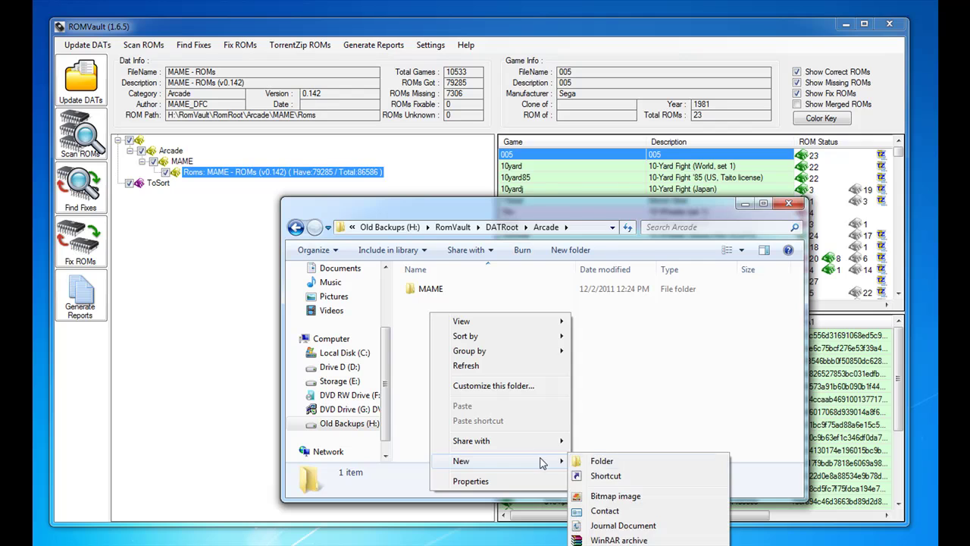
pyautogui.click(616, 461)
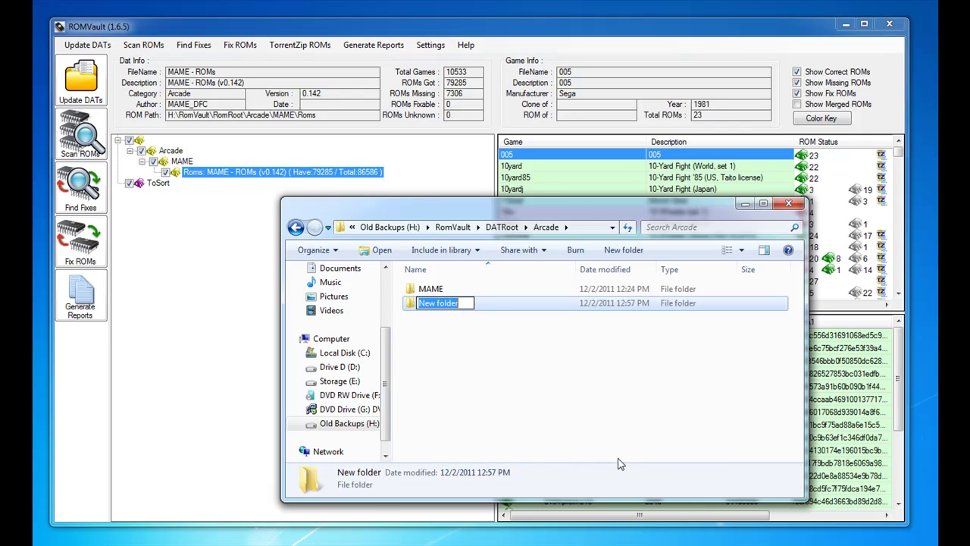
pyautogui.write('R')
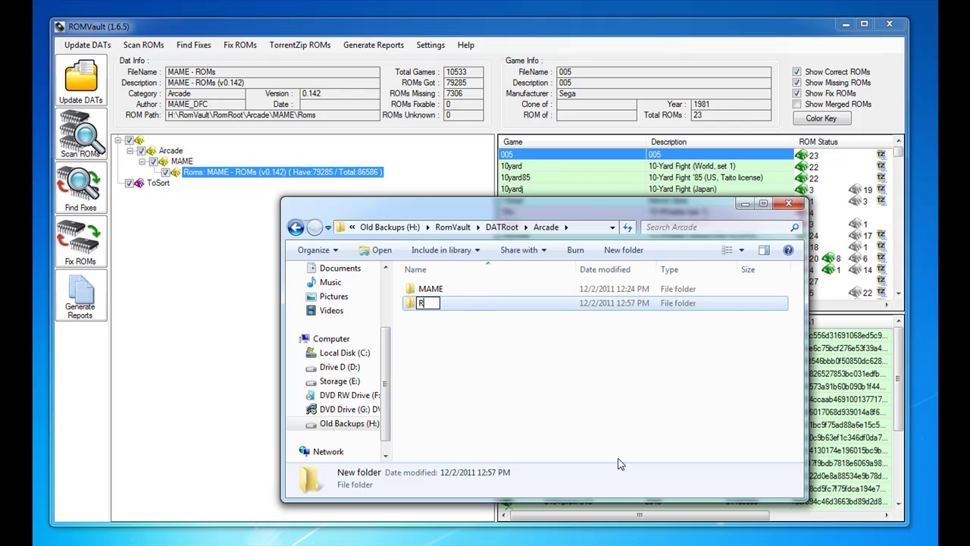
pyautogui.write('AINE')
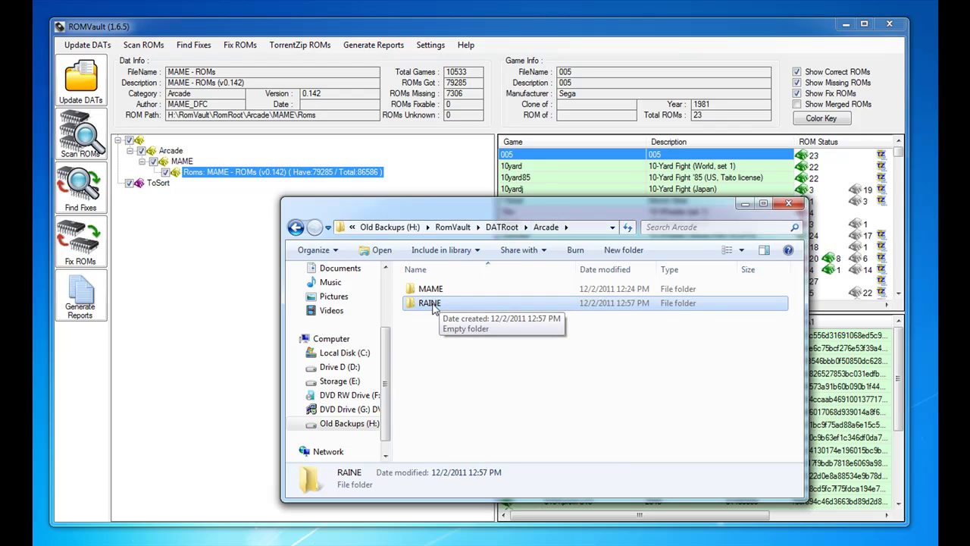
# Step: Create a folder named Roms inside the RAINE folder
pyautogui.doubleClick(431, 304)
pyautogui.rightClick(433, 305)
pyautogui.moveTo(551, 470)
pyautogui.click(627, 466)
pyautogui.write('Roms')
pyautogui.press('BackSpace')
pyautogui.press('BackSpace')
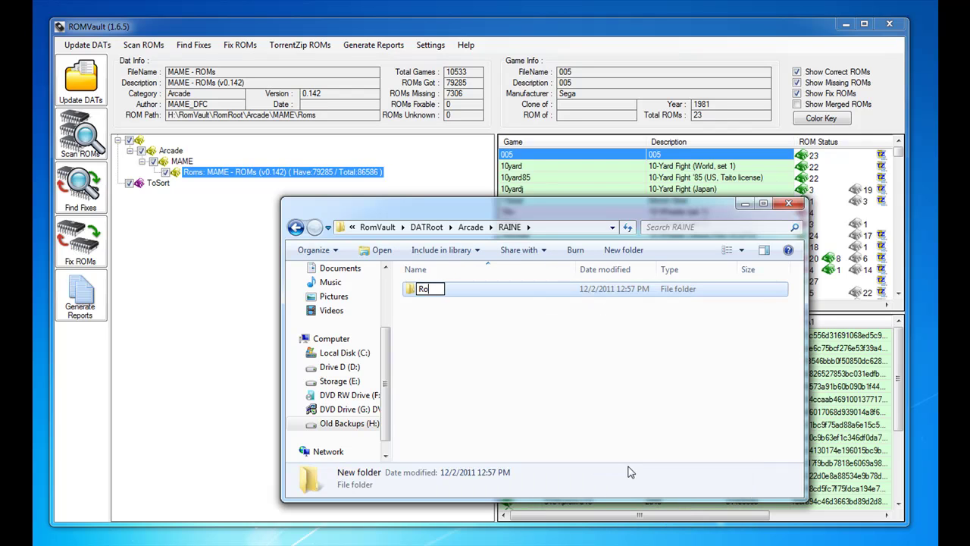
pyautogui.write('ms')
pyautogui.press('Return')
# Step: Place the file Raine v0.51.0 - ROM.dat in RAINE\Roms and minimise the File Explorer window
pyautogui.doubleClick(424, 291)
pyautogui.moveTo(937, 260); pyautogui.dragTo(501, 346)
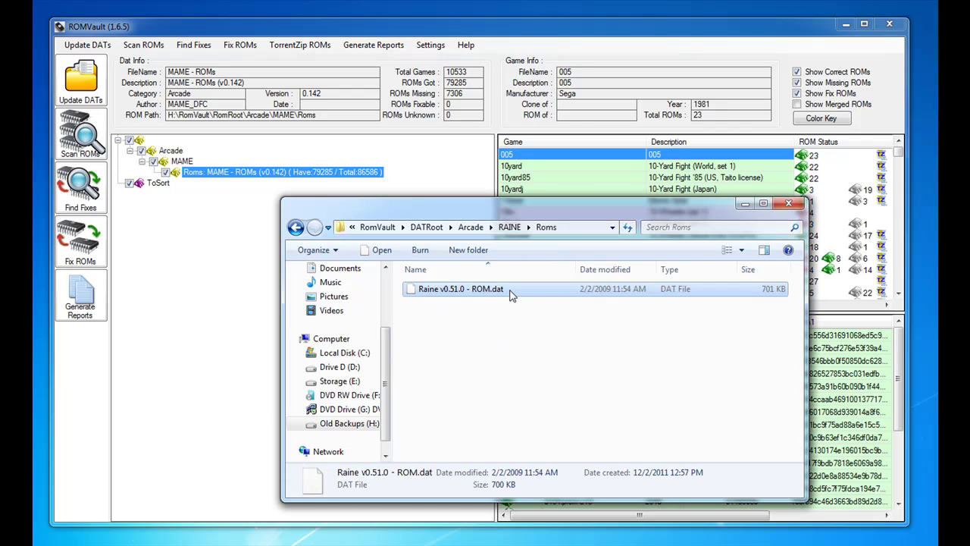
pyautogui.click(745, 204)
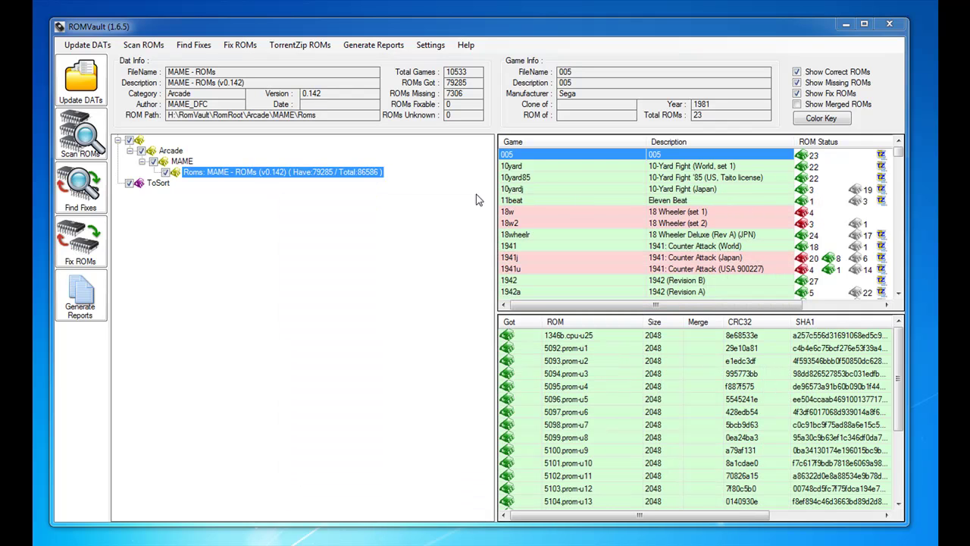
# Step: Update the DATs to add the Raine set, scan the ROMs, and review the Raine game list
pyautogui.click(87, 89)
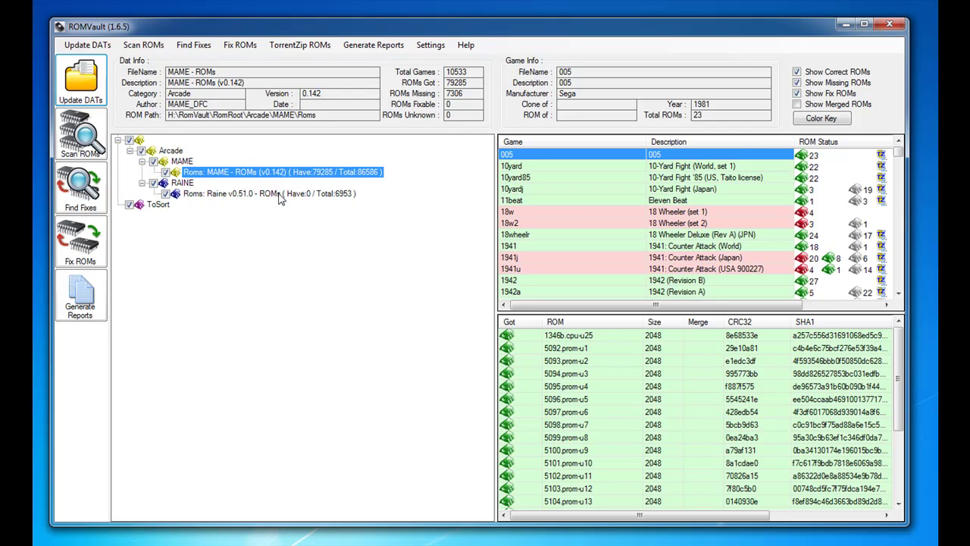
pyautogui.click(80, 140)
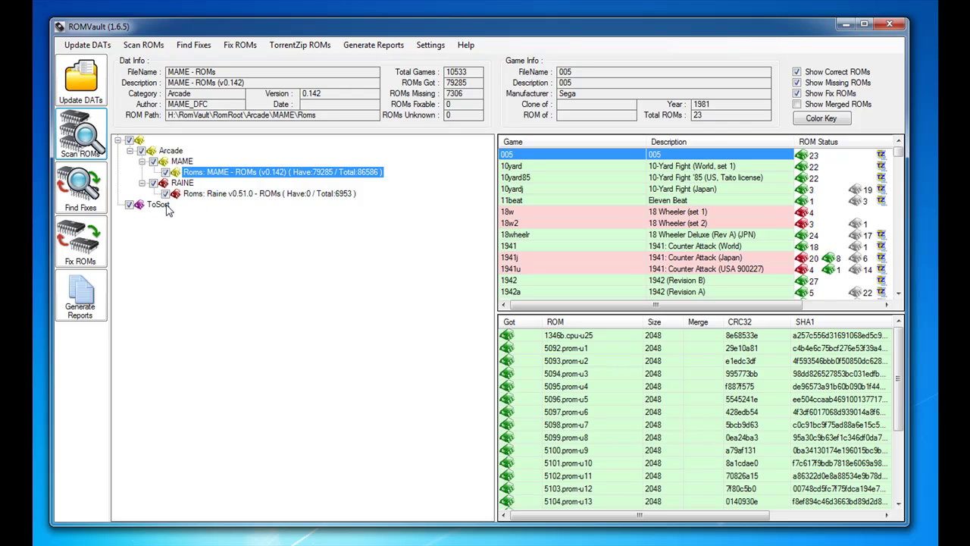
pyautogui.click(206, 196)
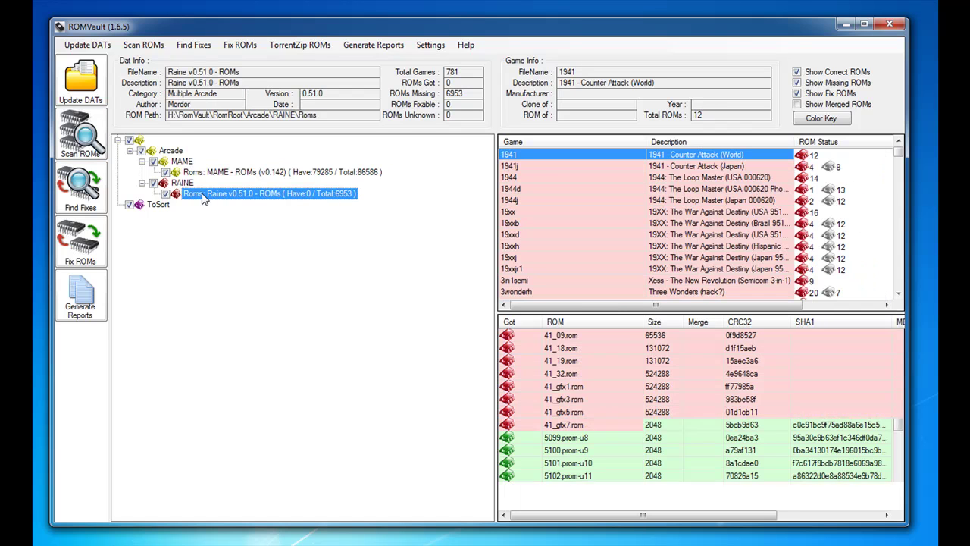
pyautogui.moveTo(898, 153)
pyautogui.mouseDown()
pyautogui.moveTo(906, 284)
pyautogui.moveTo(903, 153)
pyautogui.mouseUp()
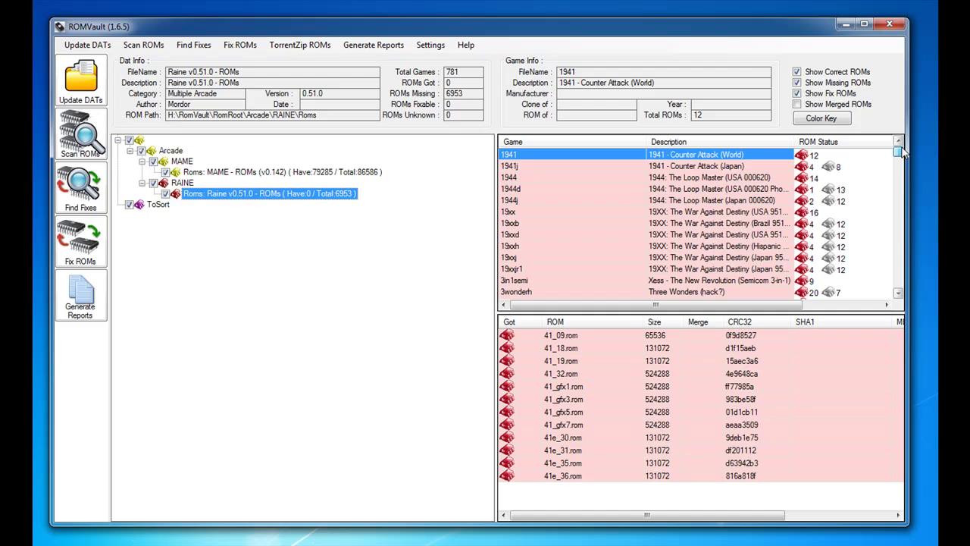
# Step: Find fixes for the scanned ROMs and examine hthero and the other games in the Raine set
pyautogui.click(81, 189)
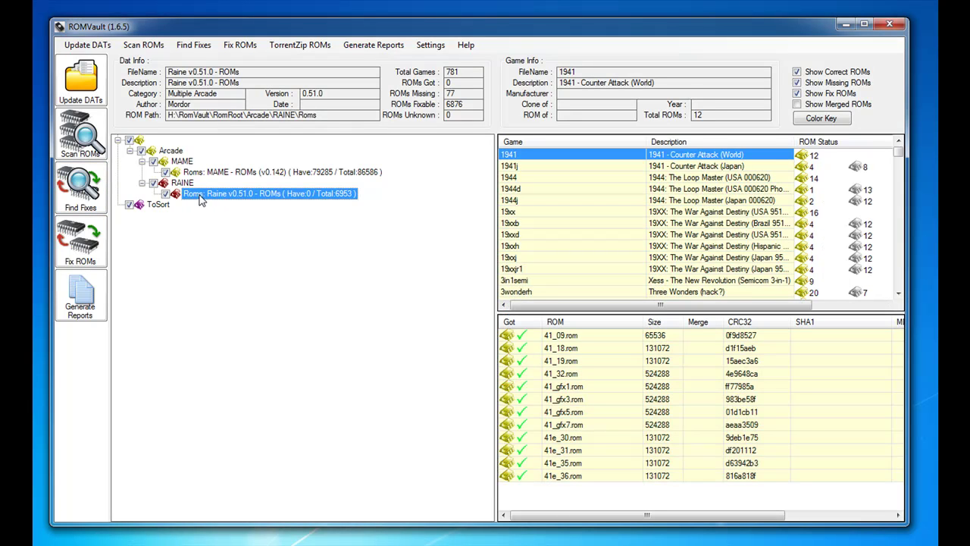
pyautogui.click(898, 172)
pyautogui.moveTo(898, 173); pyautogui.dragTo(896, 204)
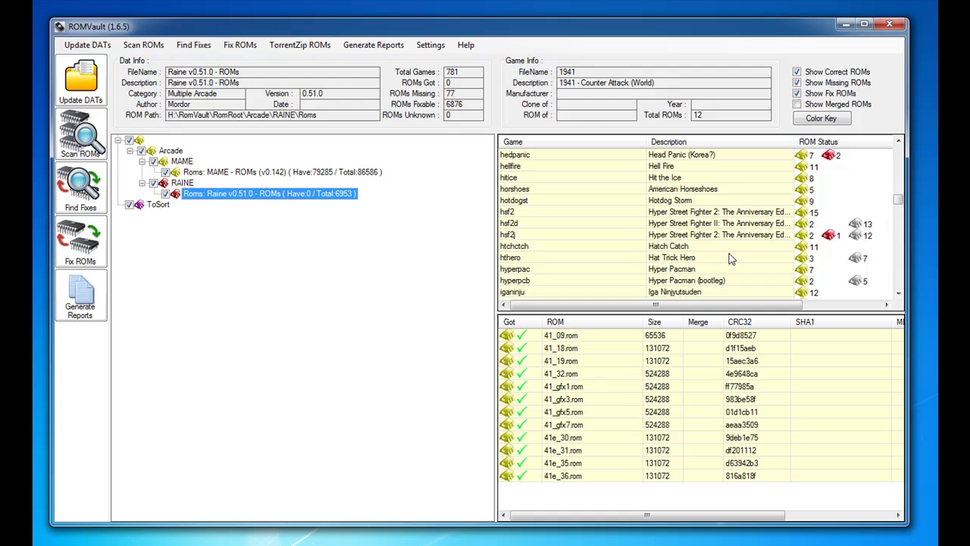
pyautogui.click(705, 259)
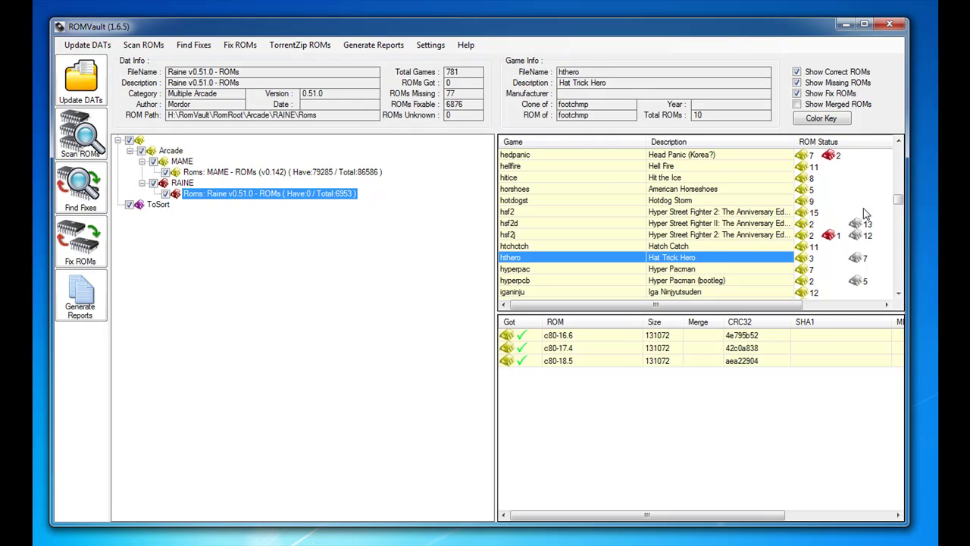
pyautogui.moveTo(900, 203); pyautogui.dragTo(895, 239)
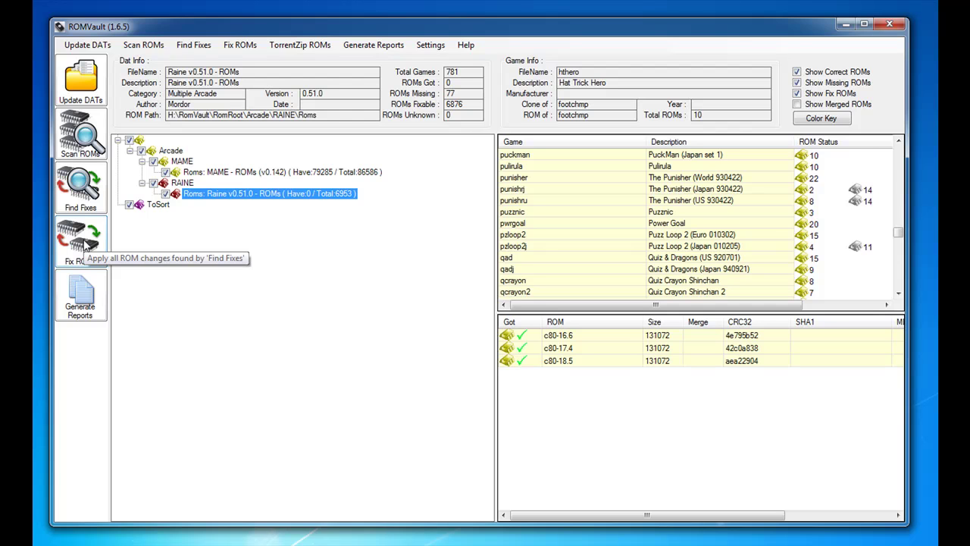
# Step: Open RomVault\ROMRoot\Arcade in File Explorer and move the window clear of the ROM tree
pyautogui.click(435, 543)
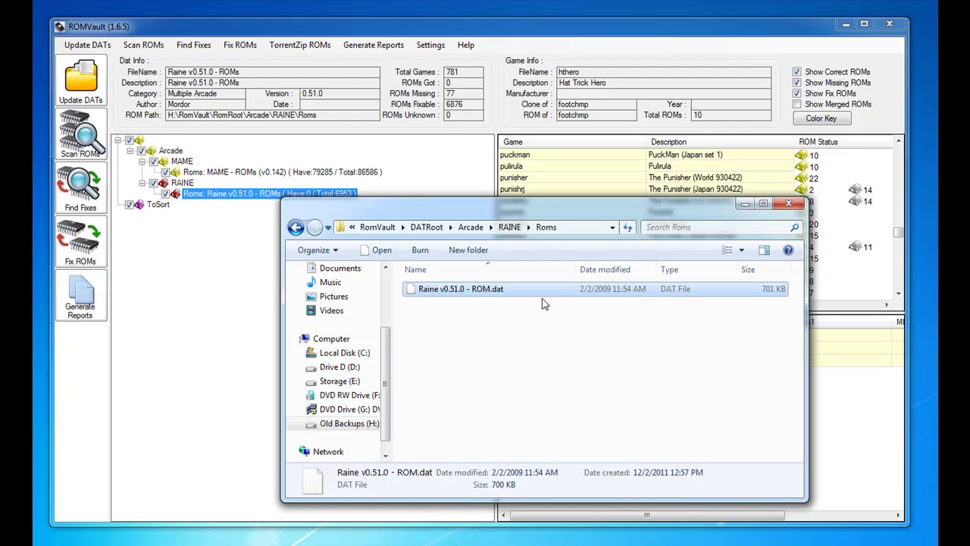
pyautogui.click(377, 227)
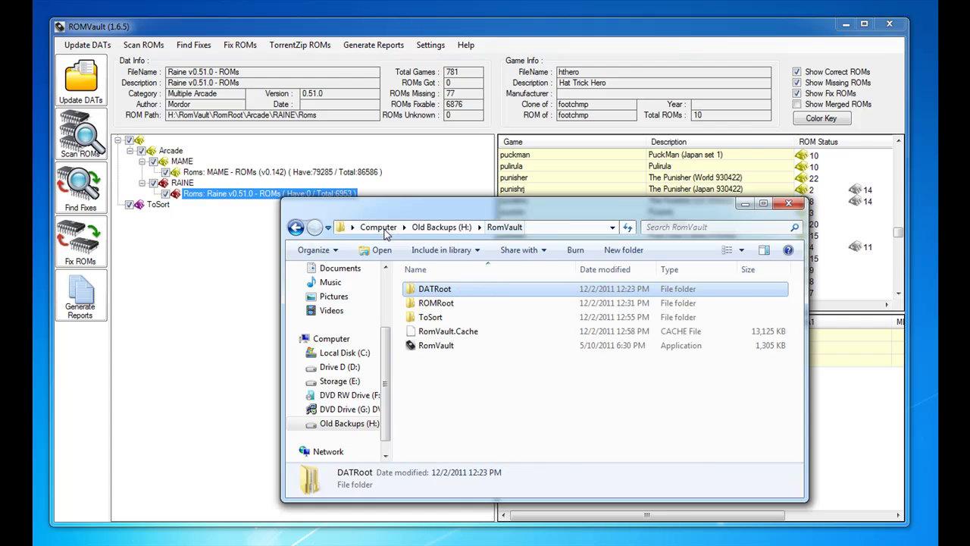
pyautogui.doubleClick(437, 306)
pyautogui.doubleClick(438, 291)
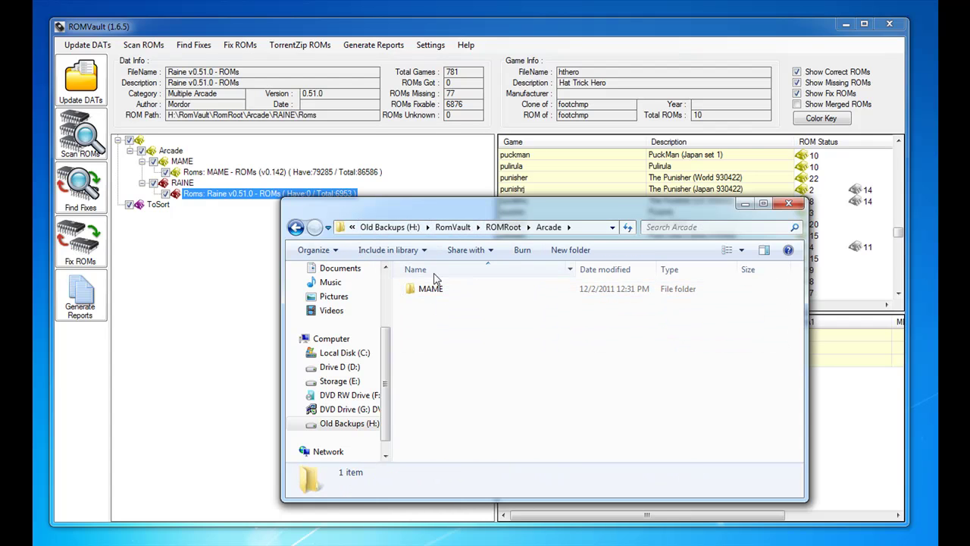
pyautogui.moveTo(429, 217); pyautogui.dragTo(822, 234)
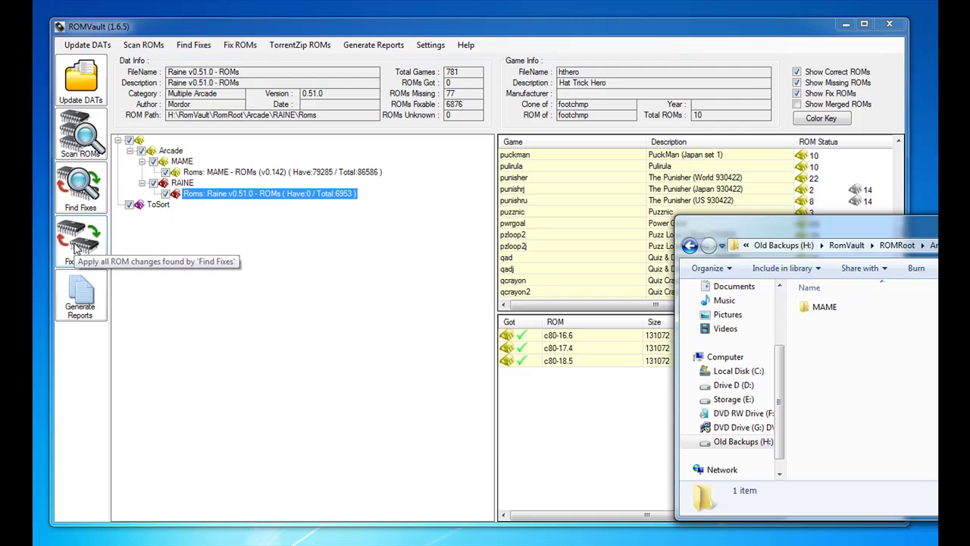
# Step: Apply the found fixes to build the Raine set, and open ROMRoot\Arcade\RAINE\Roms to watch the archives being created
pyautogui.click(76, 249)
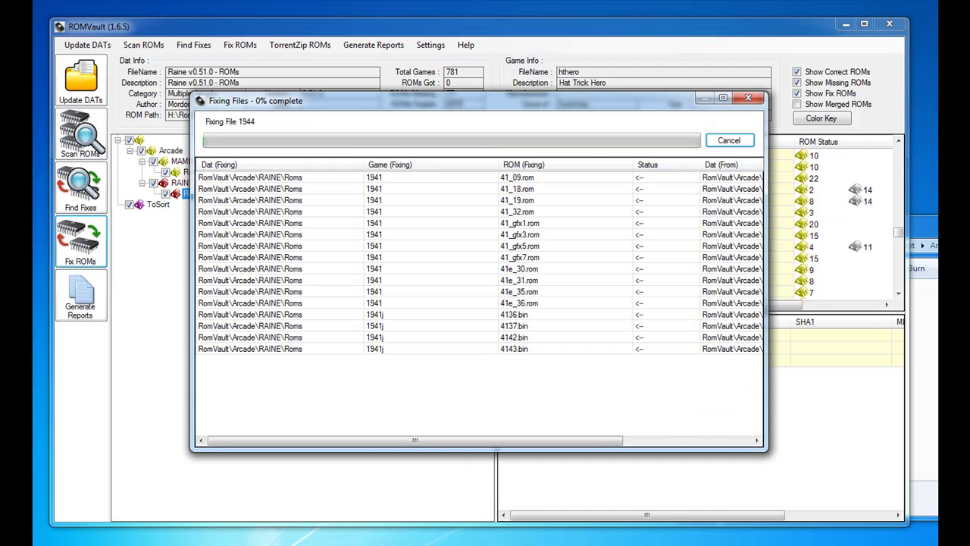
pyautogui.click(926, 349)
pyautogui.moveTo(863, 231); pyautogui.dragTo(589, 247)
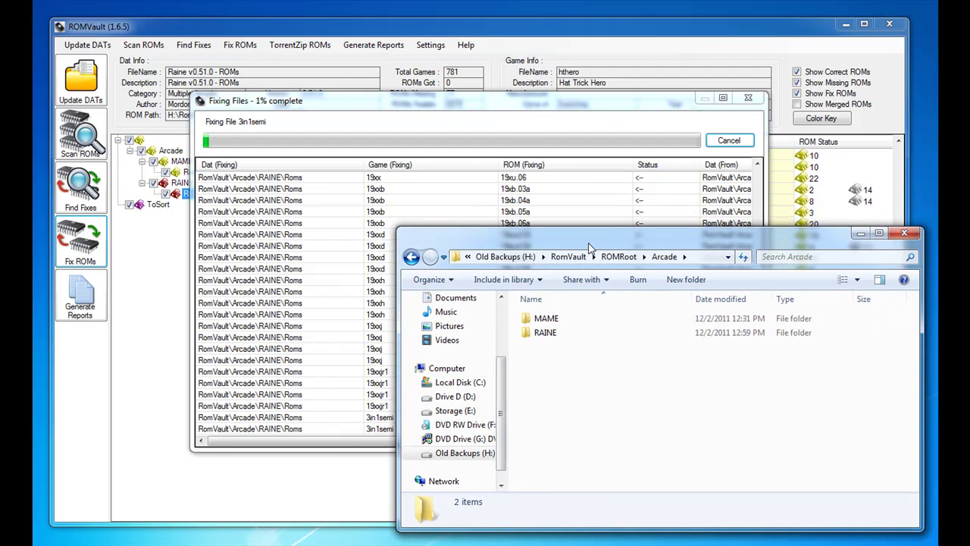
pyautogui.click(545, 334)
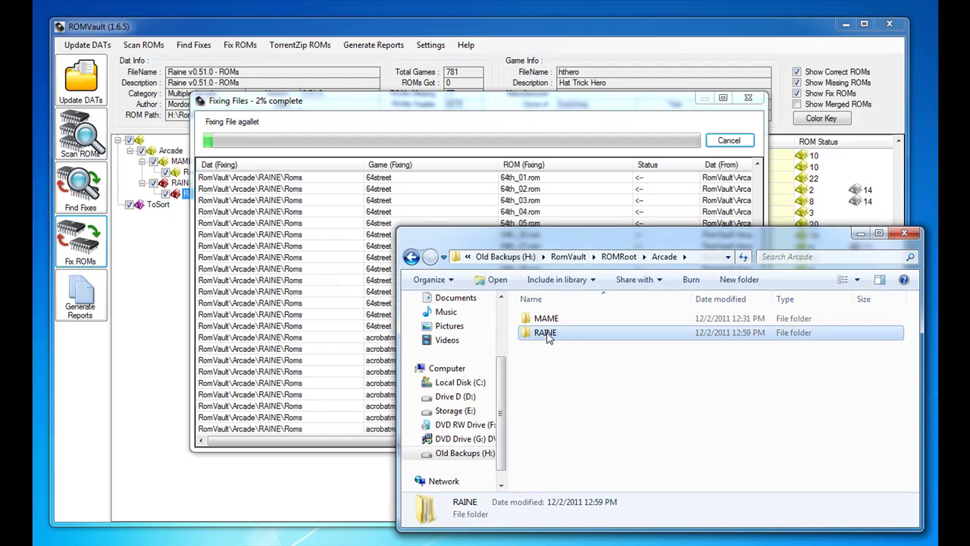
pyautogui.doubleClick(545, 334)
pyautogui.click(545, 321)
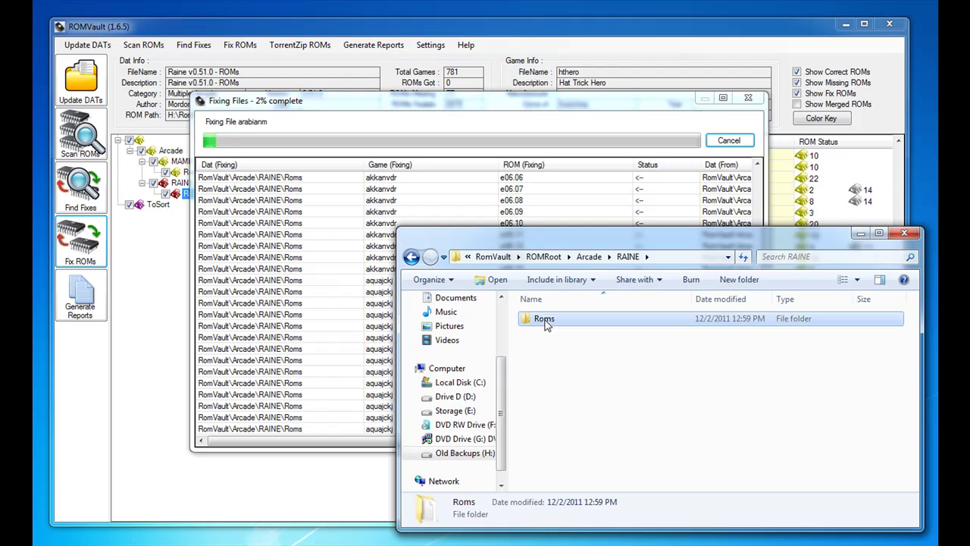
pyautogui.doubleClick(545, 321)
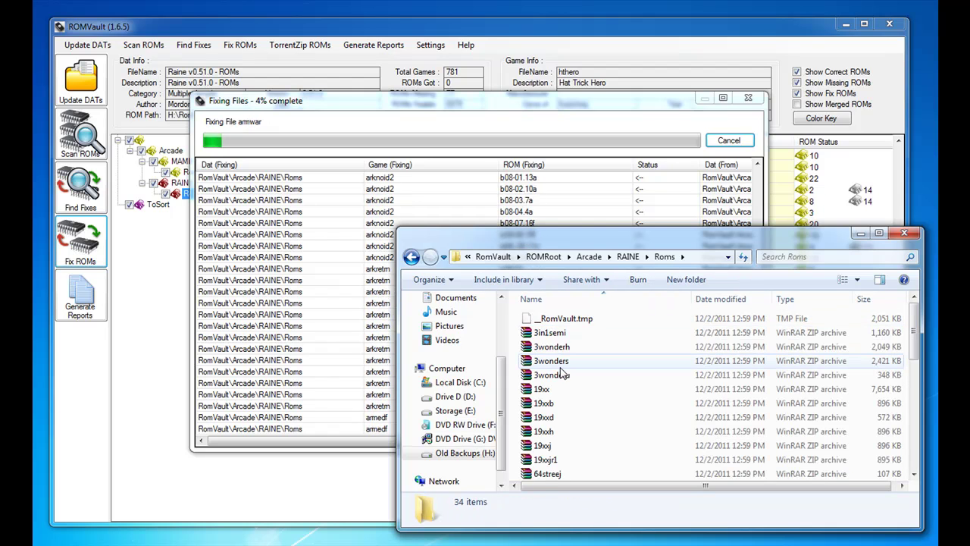
# Step: Look through the archives being created in RAINE\Roms while the fixes run, and close the completed fix report
pyautogui.scroll(-5, 562, 372)
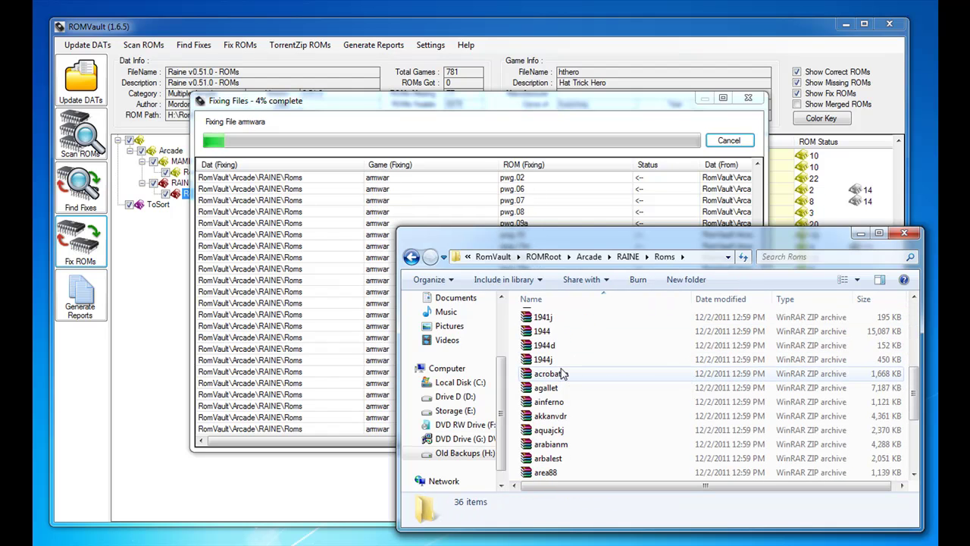
pyautogui.scroll(-4, 561, 372)
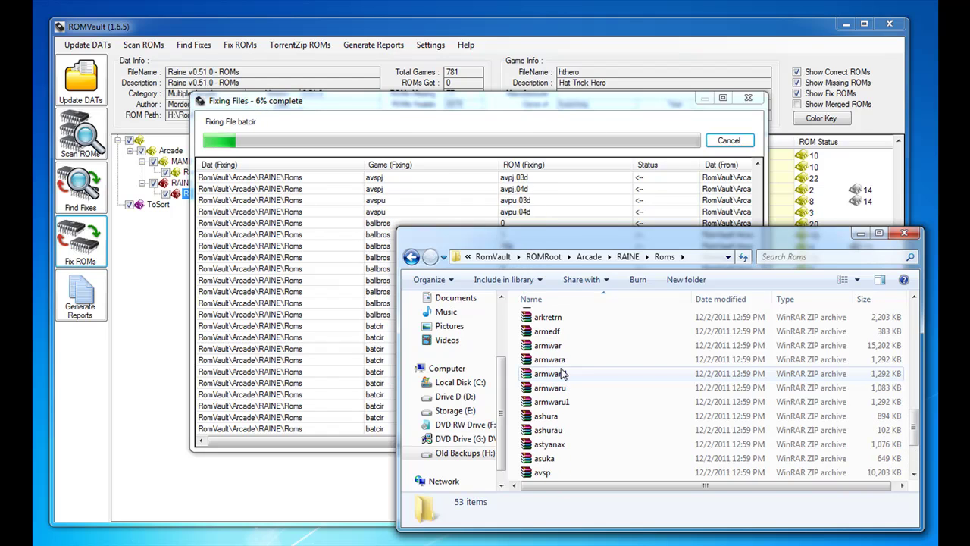
pyautogui.scroll(-4, 563, 373)
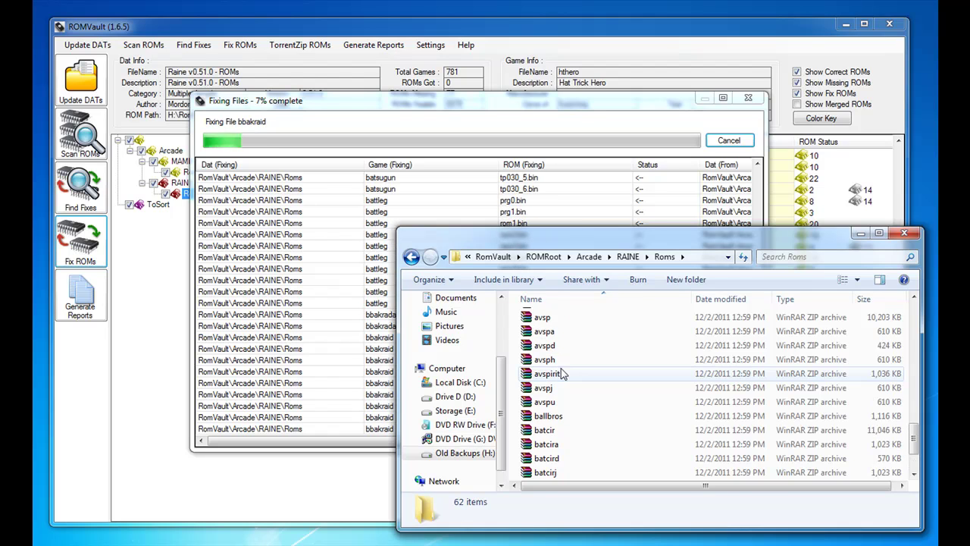
pyautogui.click(353, 107)
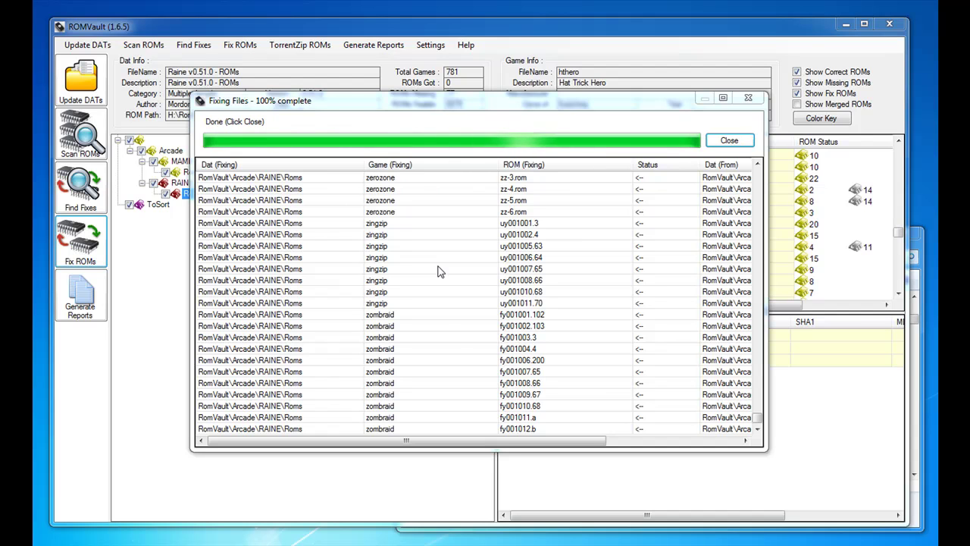
pyautogui.click(731, 142)
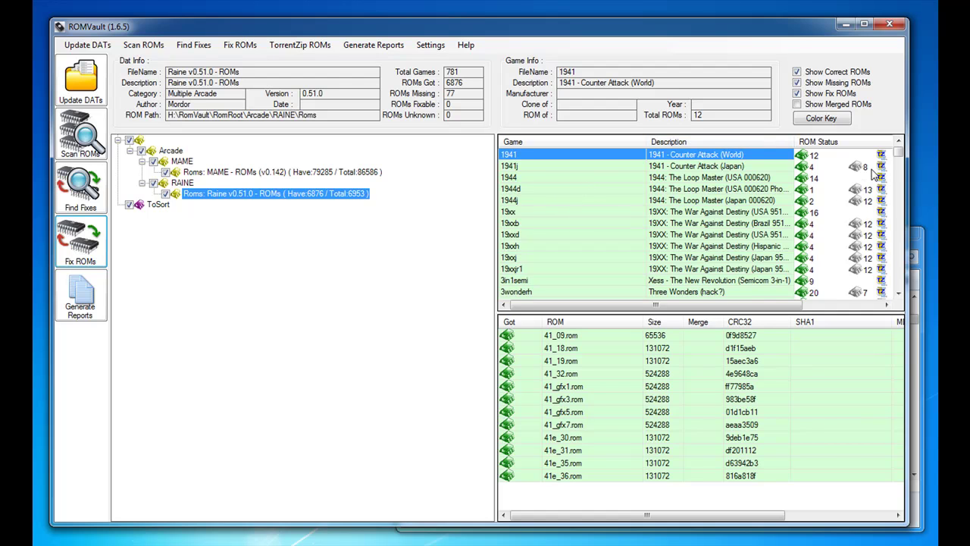
# Step: Hide the correct ROMs in the Raine set and inspect f2demo, f3demo and the other games with missing ROMs
pyautogui.moveTo(898, 155)
pyautogui.mouseDown()
pyautogui.moveTo(894, 180)
pyautogui.moveTo(895, 155)
pyautogui.mouseUp()
pyautogui.click(797, 72)
pyautogui.moveTo(895, 173)
pyautogui.mouseDown()
pyautogui.moveTo(896, 226)
pyautogui.moveTo(896, 174)
pyautogui.mouseUp()
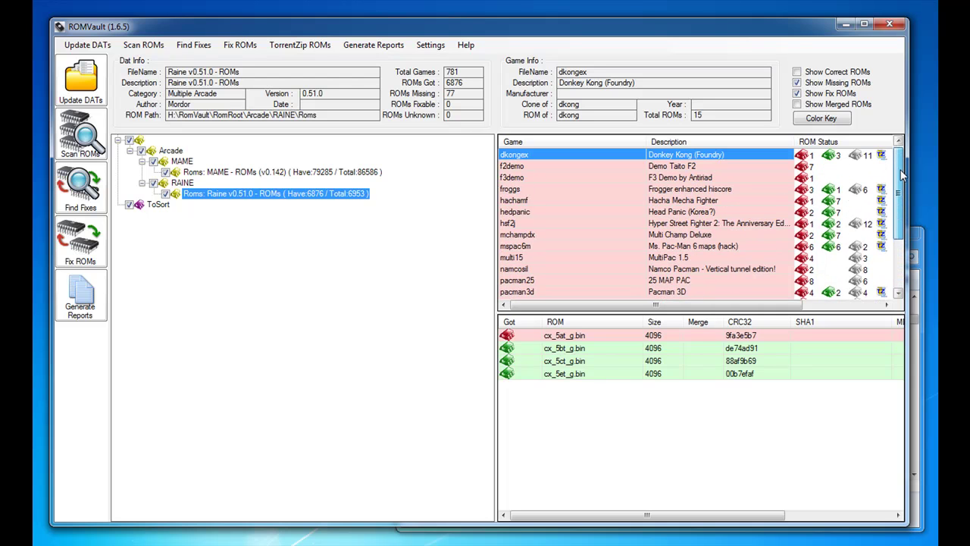
pyautogui.click(664, 166)
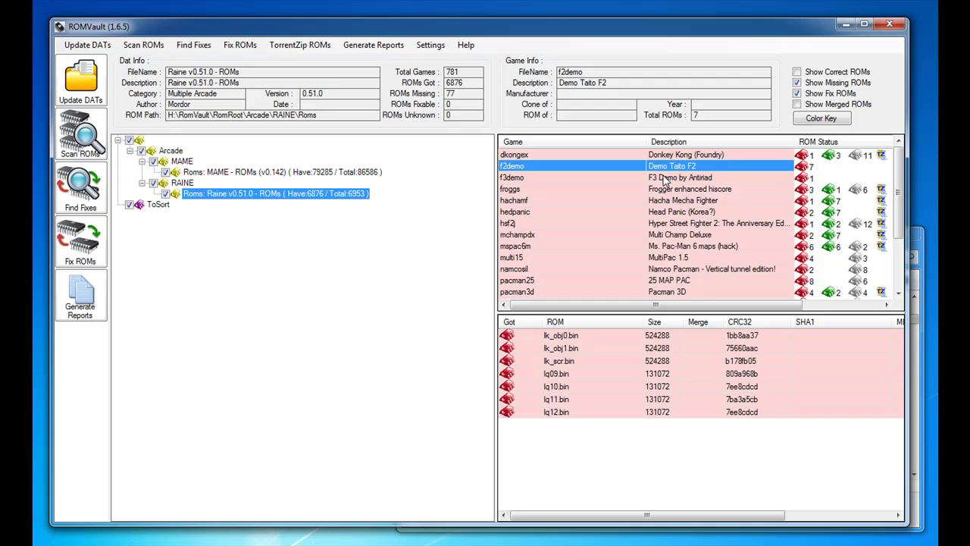
pyautogui.click(664, 178)
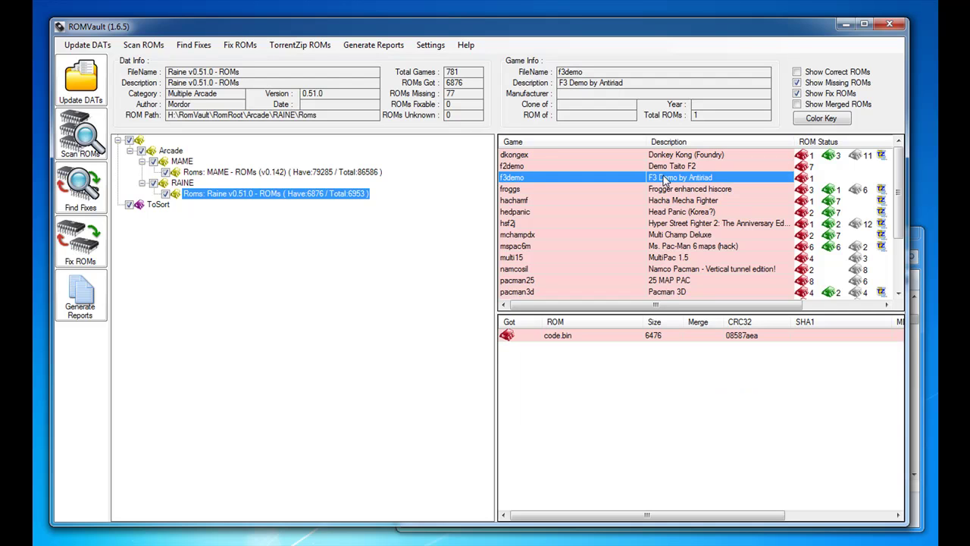
pyautogui.moveTo(897, 227); pyautogui.dragTo(895, 275)
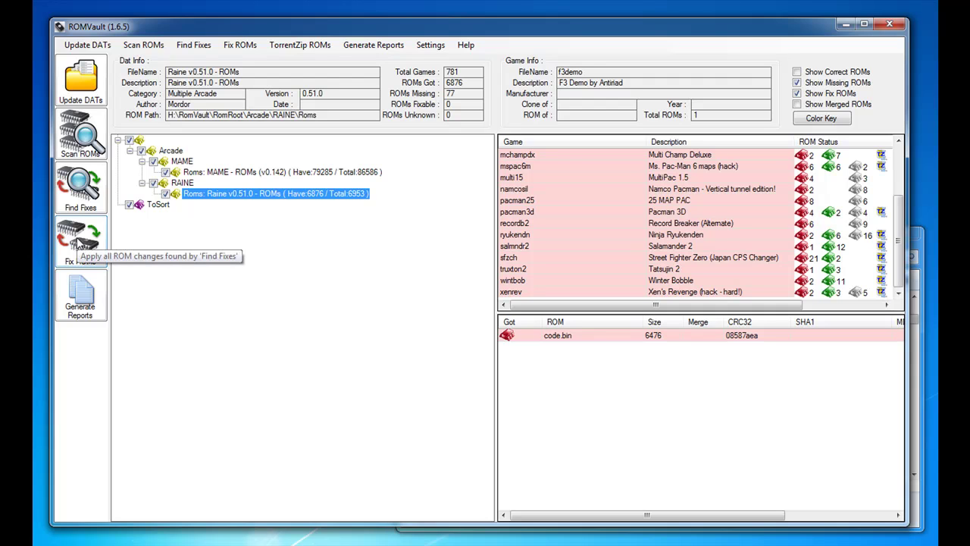
# Step: Review the files held in ToSort, and open RomVault\DATRoot\Arcade\MAME in File Explorer
pyautogui.click(158, 205)
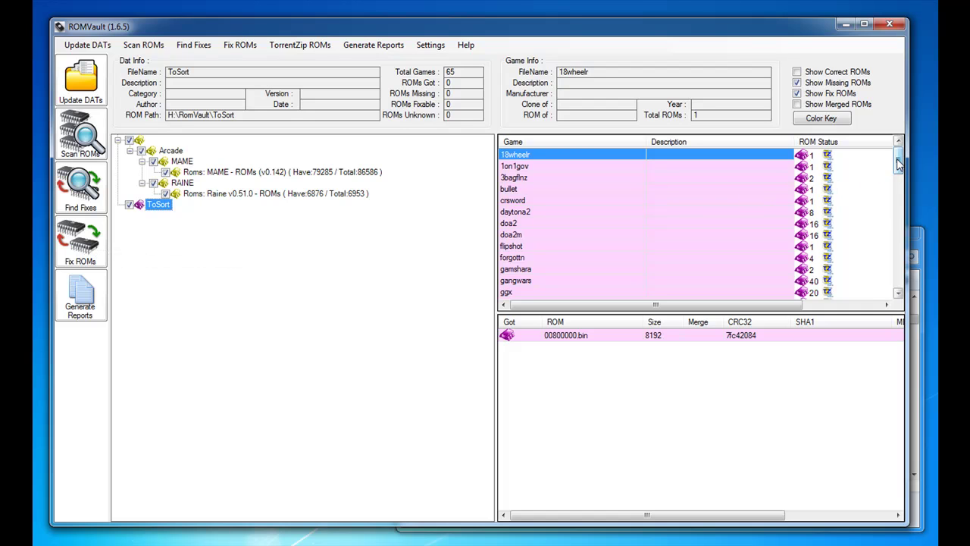
pyautogui.moveTo(898, 166)
pyautogui.mouseDown()
pyautogui.moveTo(907, 280)
pyautogui.moveTo(906, 157)
pyautogui.mouseUp()
pyautogui.hotkey('alt', 'Tab')
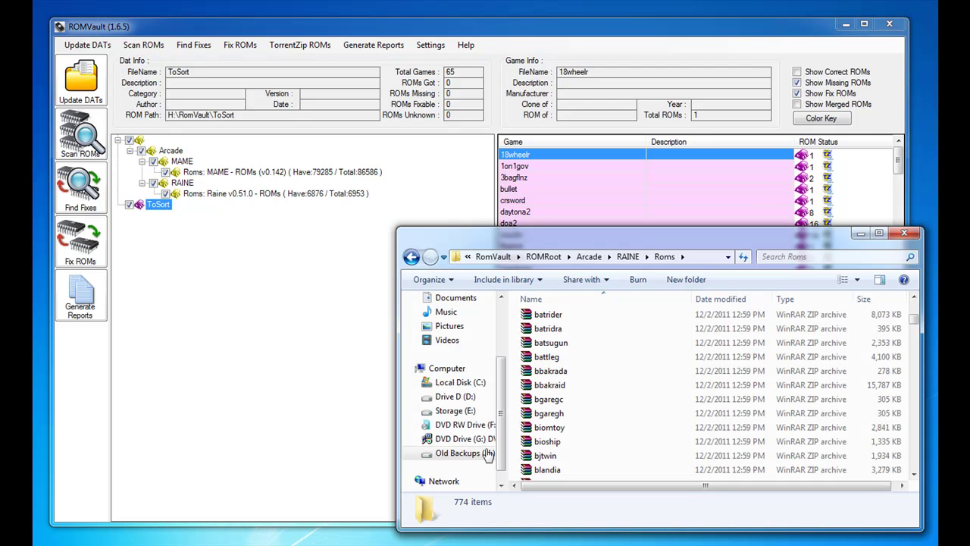
pyautogui.moveTo(613, 232); pyautogui.dragTo(524, 167)
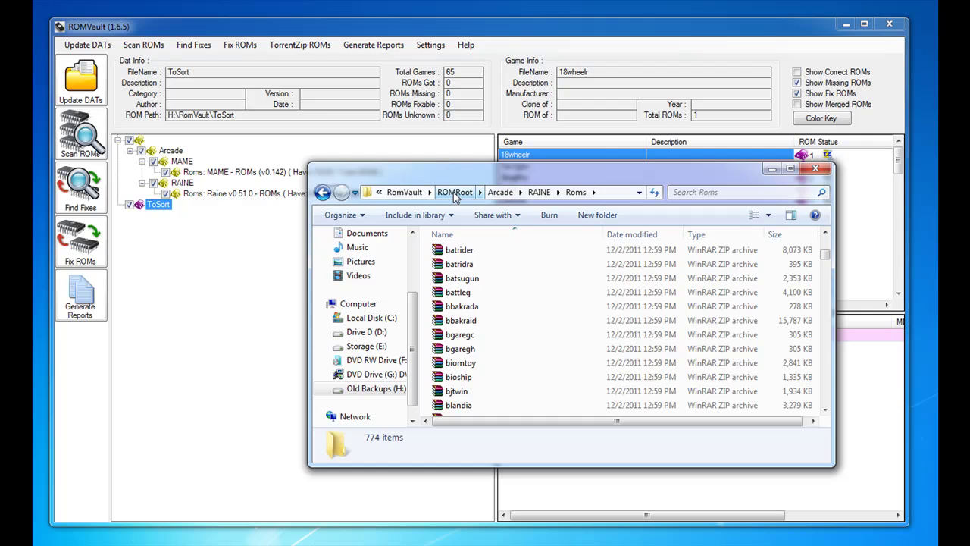
pyautogui.click(404, 191)
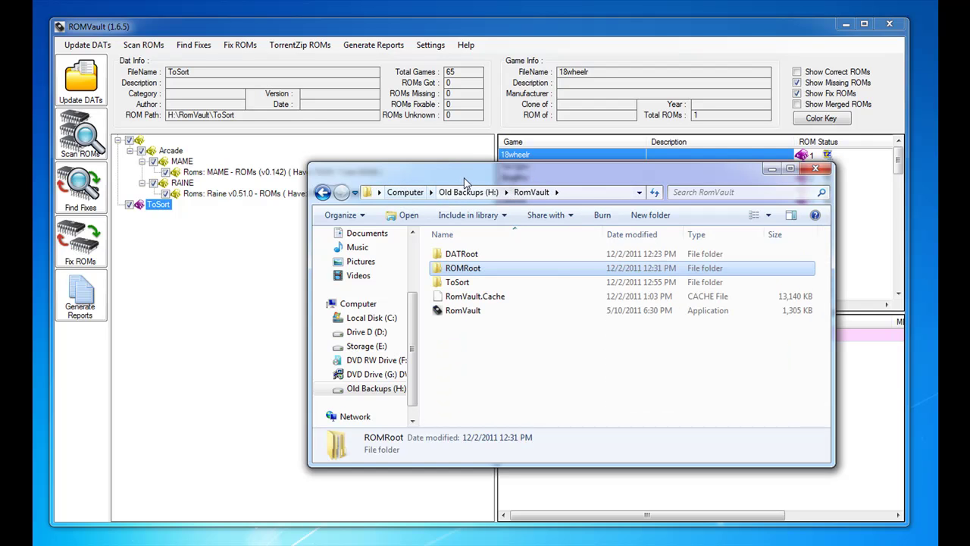
pyautogui.moveTo(466, 181); pyautogui.dragTo(364, 210)
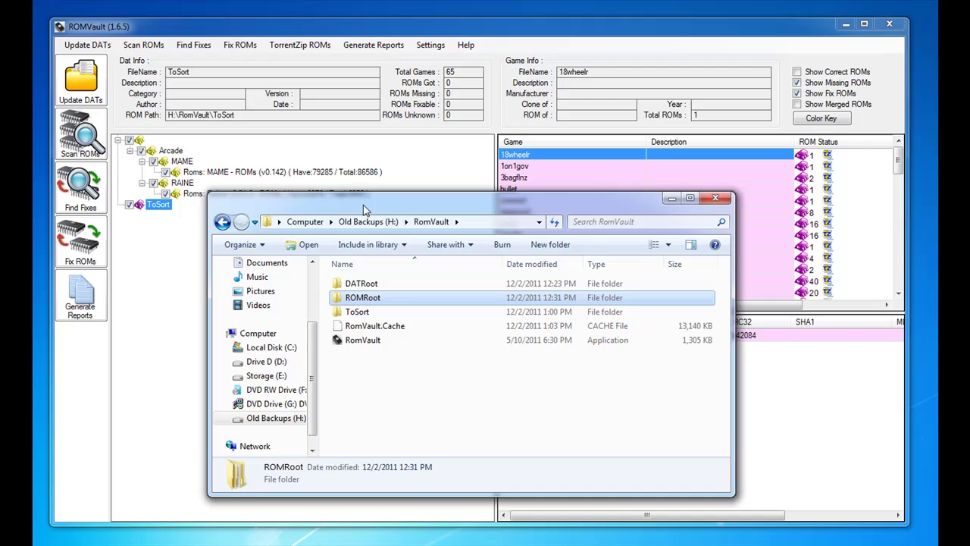
pyautogui.doubleClick(369, 286)
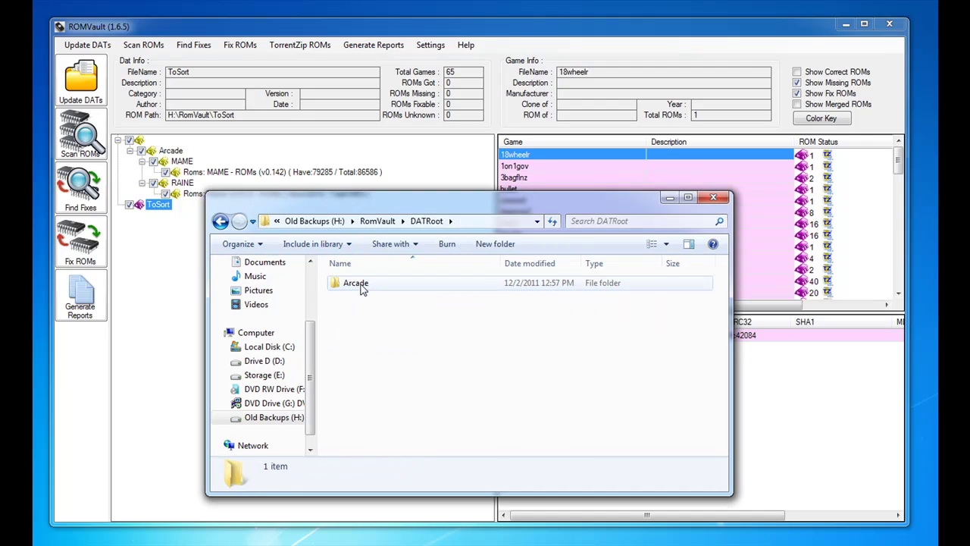
pyautogui.doubleClick(362, 286)
pyautogui.doubleClick(361, 286)
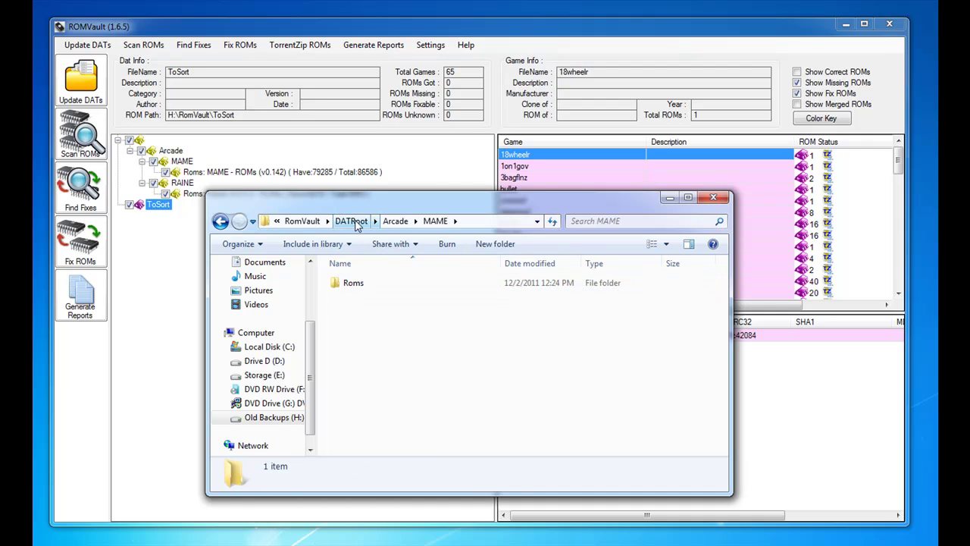
# Step: Create a Rollback folder inside the MAME DAT folder and copy MAME - Rollback ROMs (v0.144_XML).dat into it
pyautogui.rightClick(358, 311)
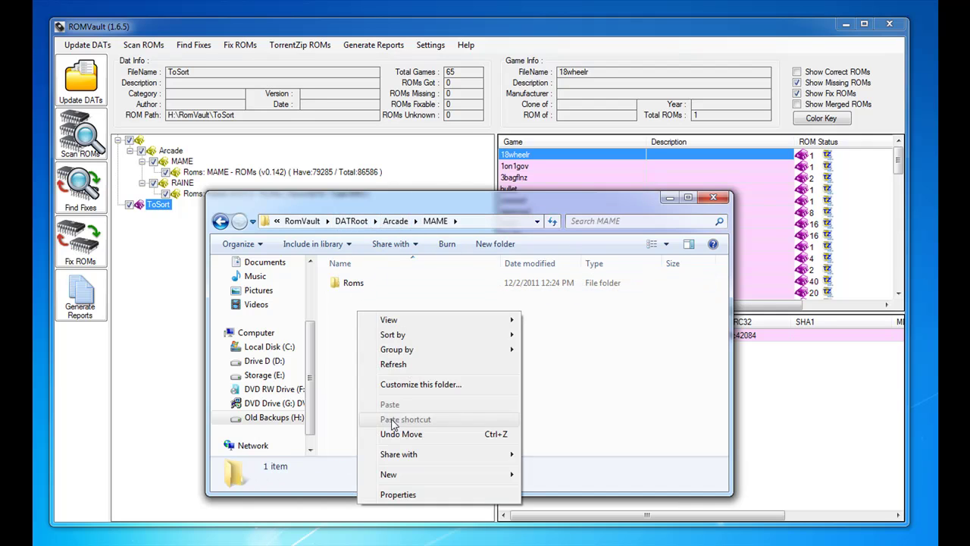
pyautogui.moveTo(501, 476)
pyautogui.click(556, 475)
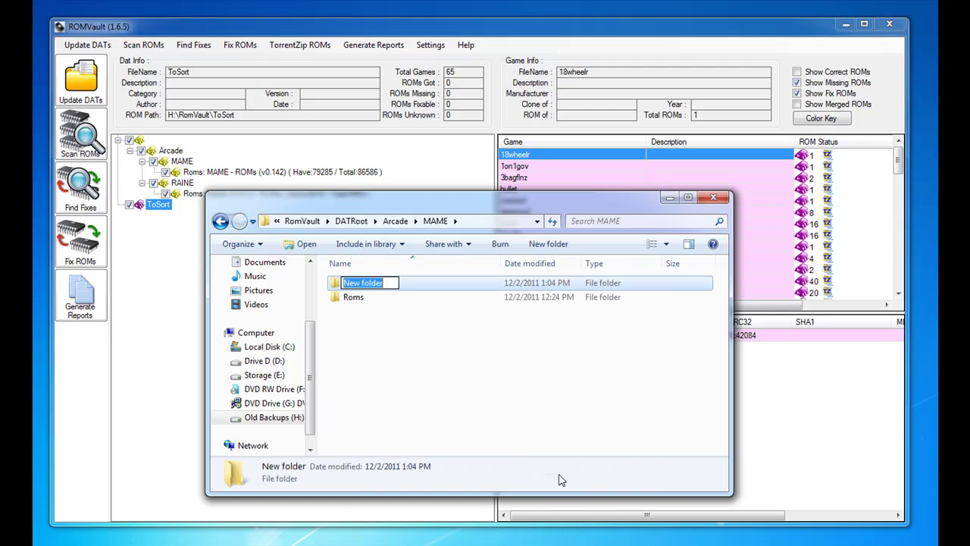
pyautogui.write('Rollback')
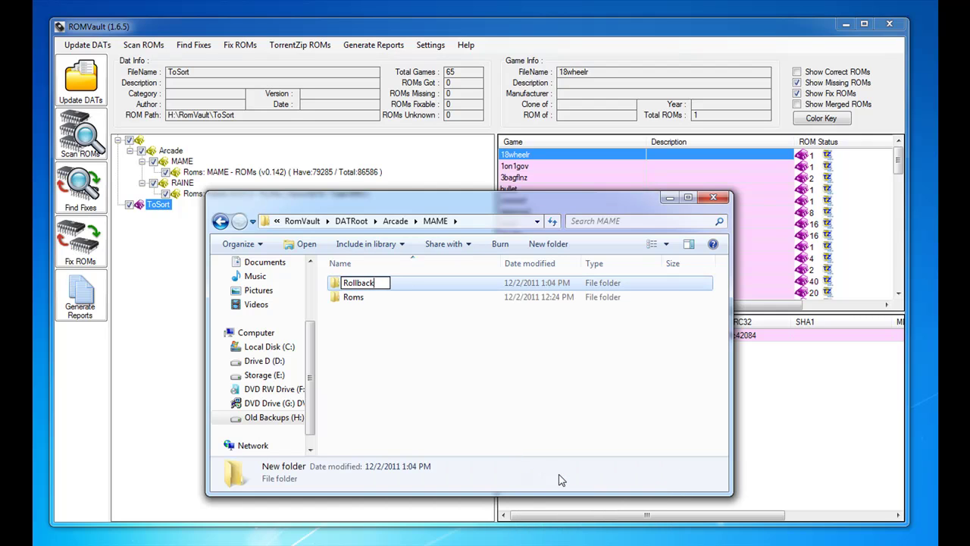
pyautogui.press('Return')
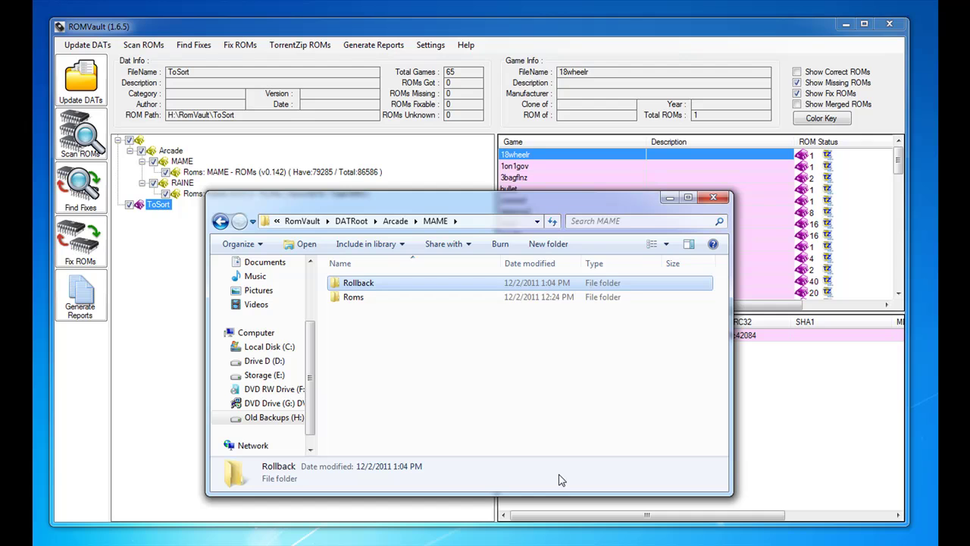
pyautogui.doubleClick(370, 285)
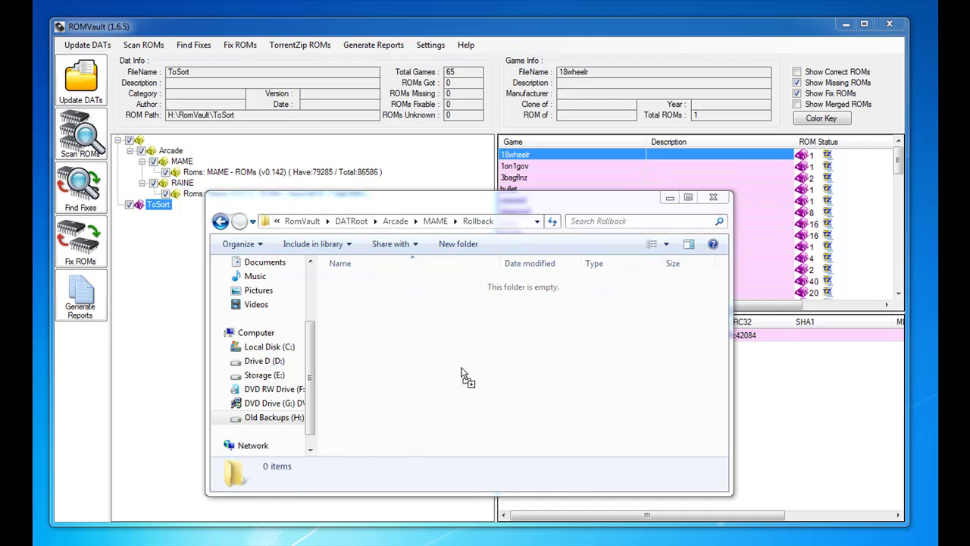
pyautogui.hotkey('ctrl', 'v')
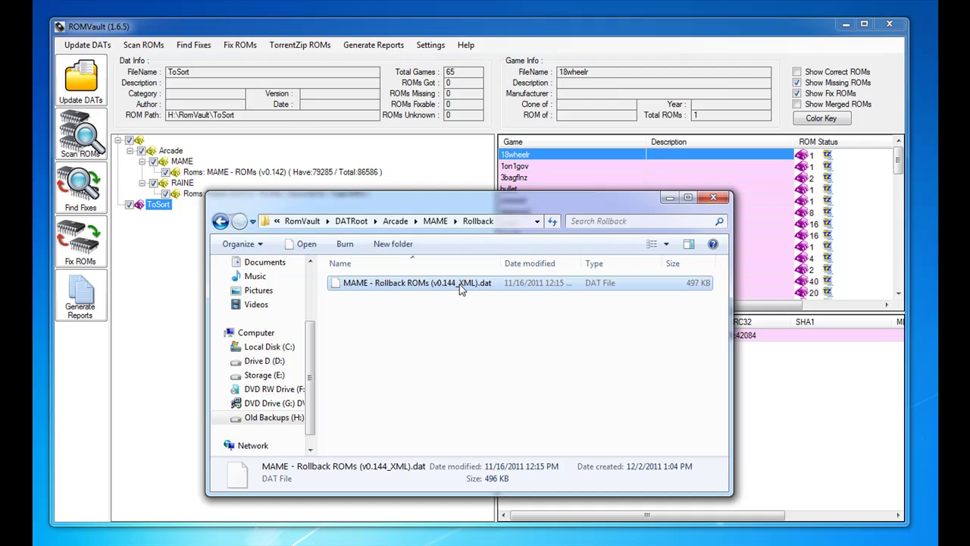
# Step: Update the DATs to add the MAME Rollback set, scan the ROMs, and display the Rollback game list
pyautogui.click(668, 199)
pyautogui.click(81, 80)
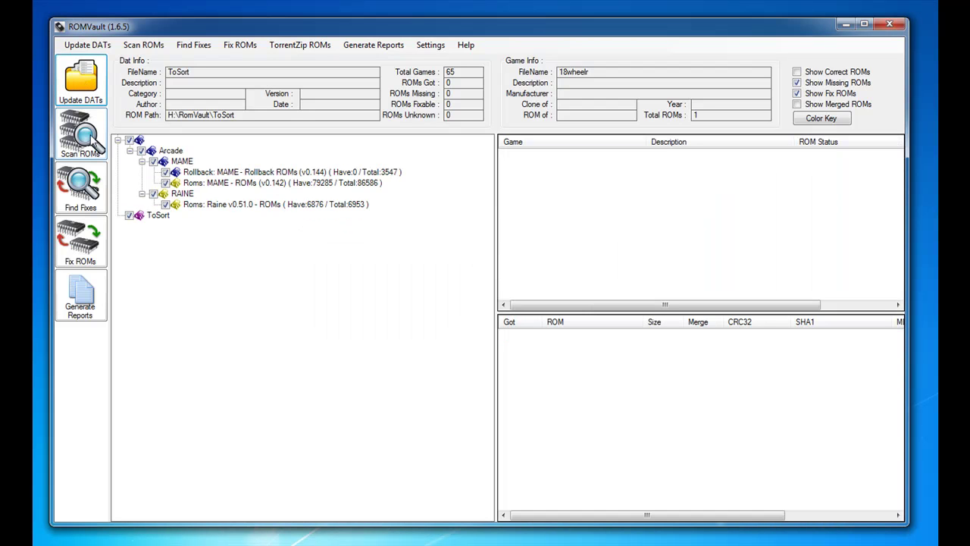
pyautogui.click(81, 137)
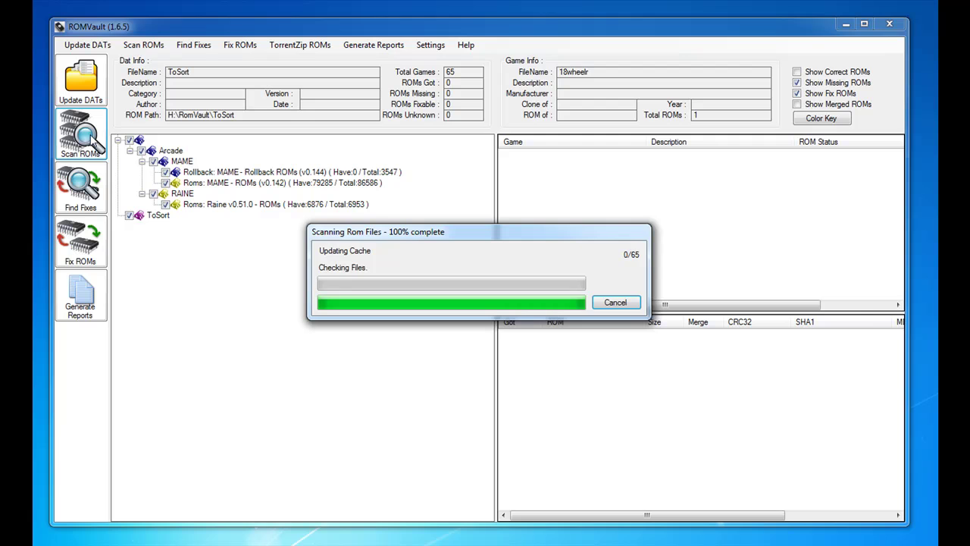
pyautogui.click(206, 173)
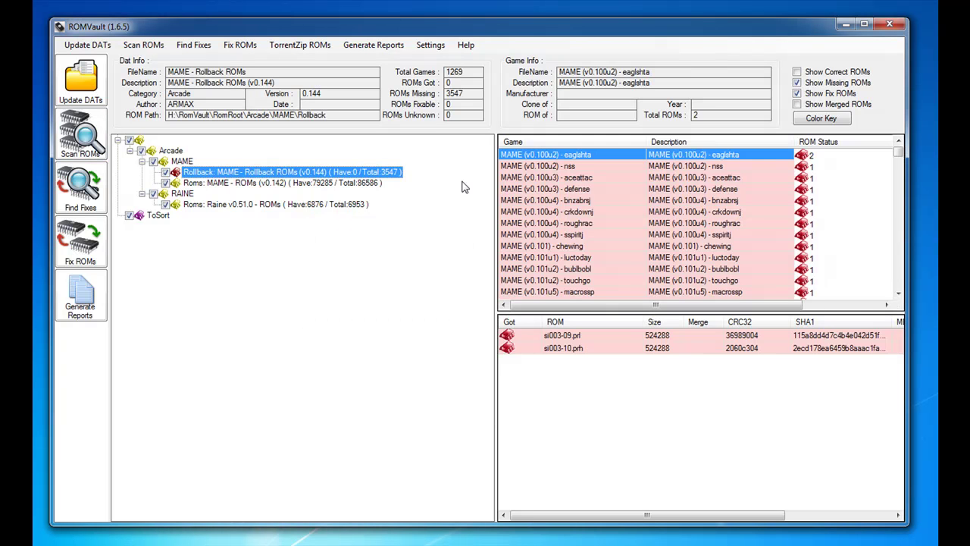
# Step: Find fixes for the Rollback set and review which ToSort files it can use
pyautogui.click(83, 193)
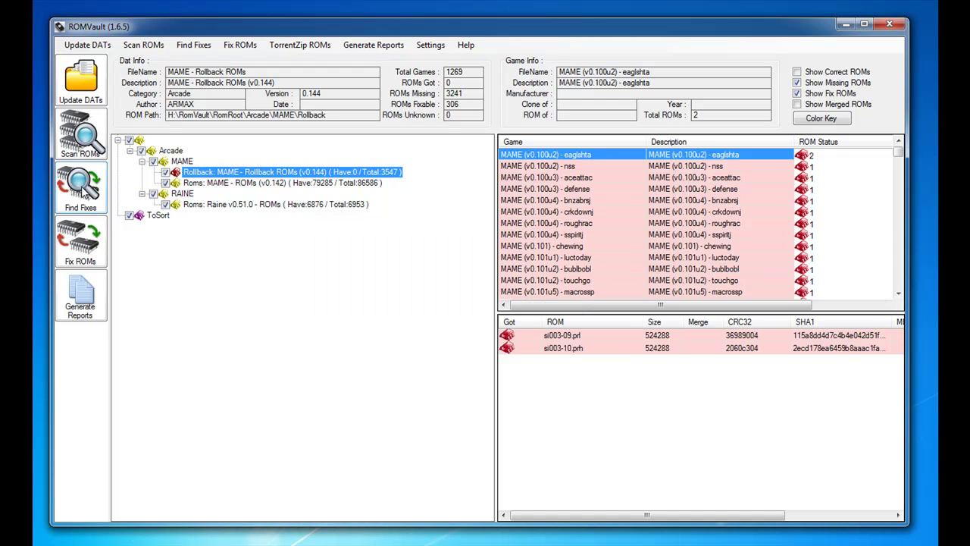
pyautogui.click(164, 218)
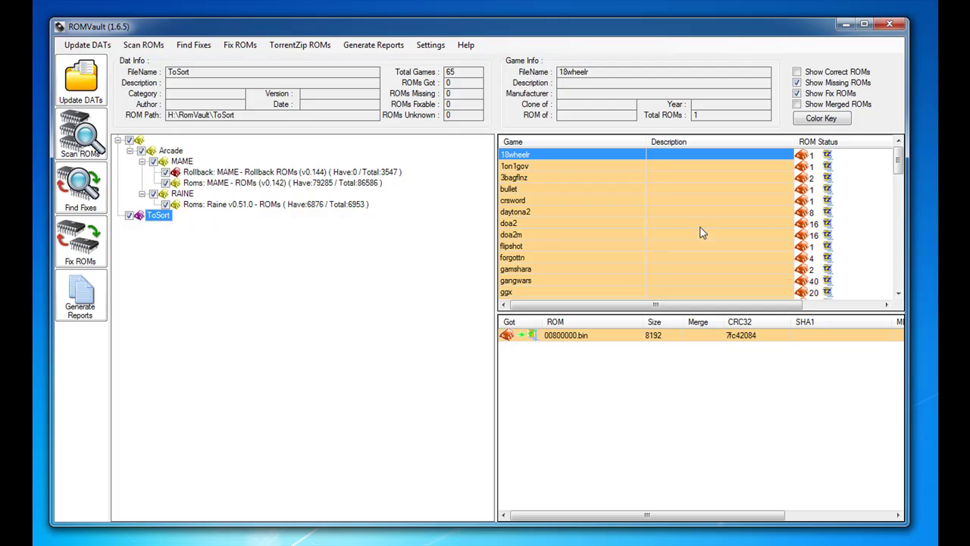
pyautogui.moveTo(897, 165)
pyautogui.mouseDown()
pyautogui.moveTo(901, 282)
pyautogui.moveTo(904, 152)
pyautogui.mouseUp()
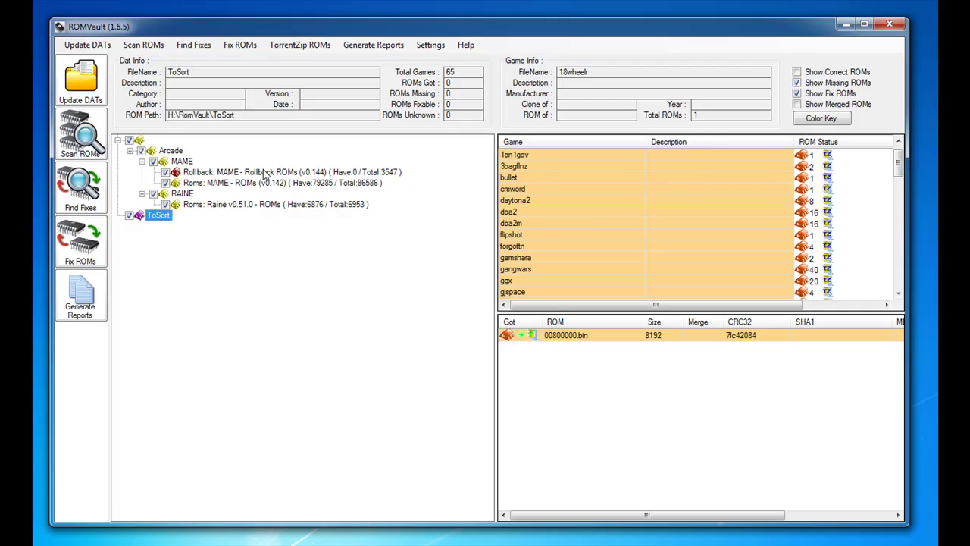
# Step: Apply the found fixes to build the Rollback set, and open the RomVault\ToSort folder beside the fix progress
pyautogui.click(82, 250)
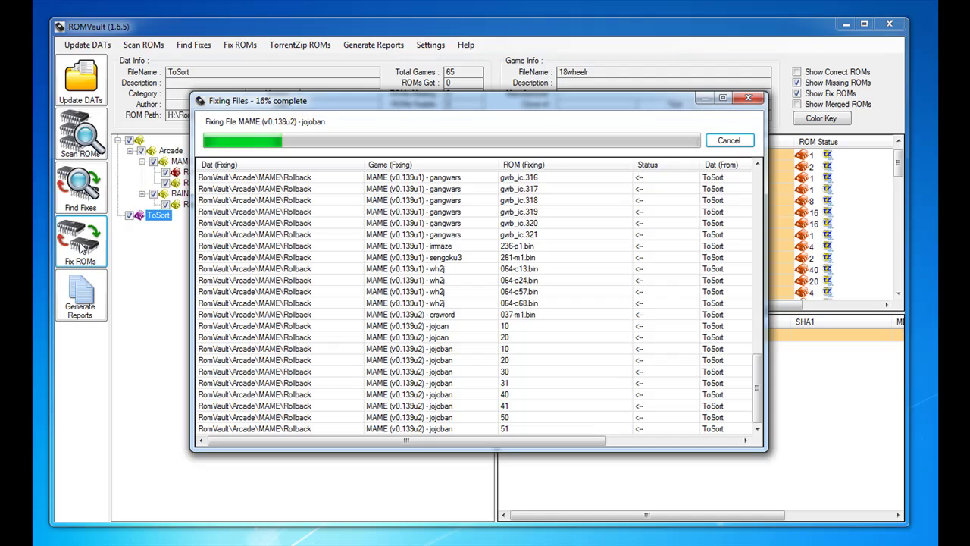
pyautogui.hotkey('alt', 'Tab')
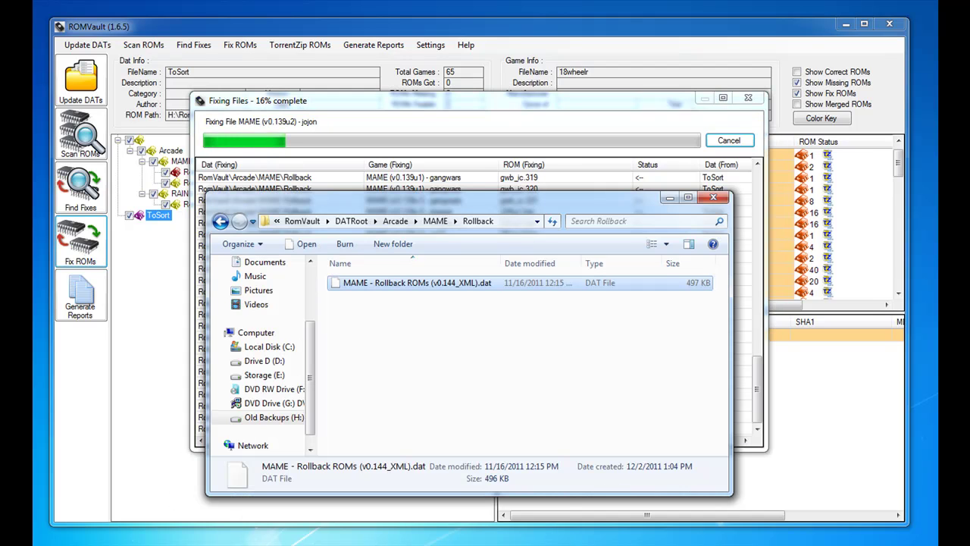
pyautogui.click(302, 220)
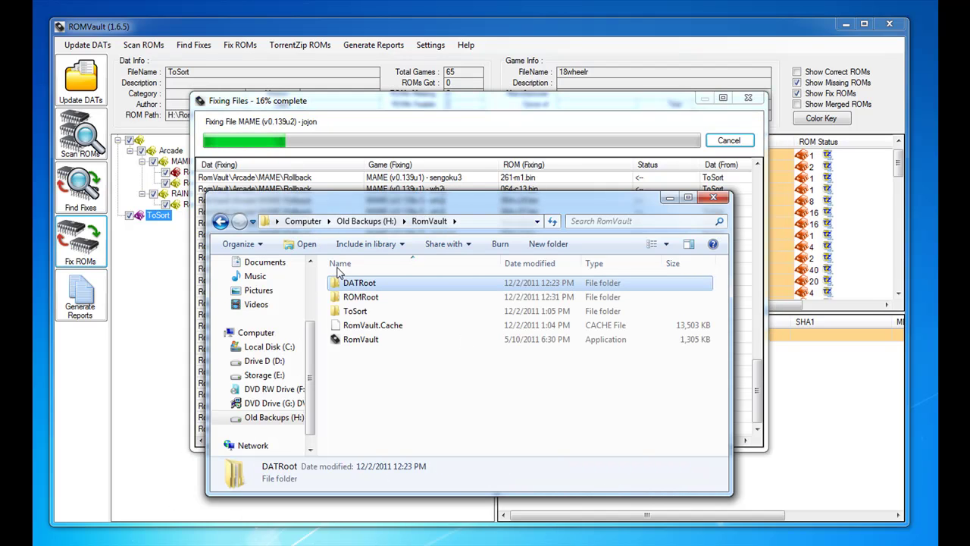
pyautogui.doubleClick(359, 313)
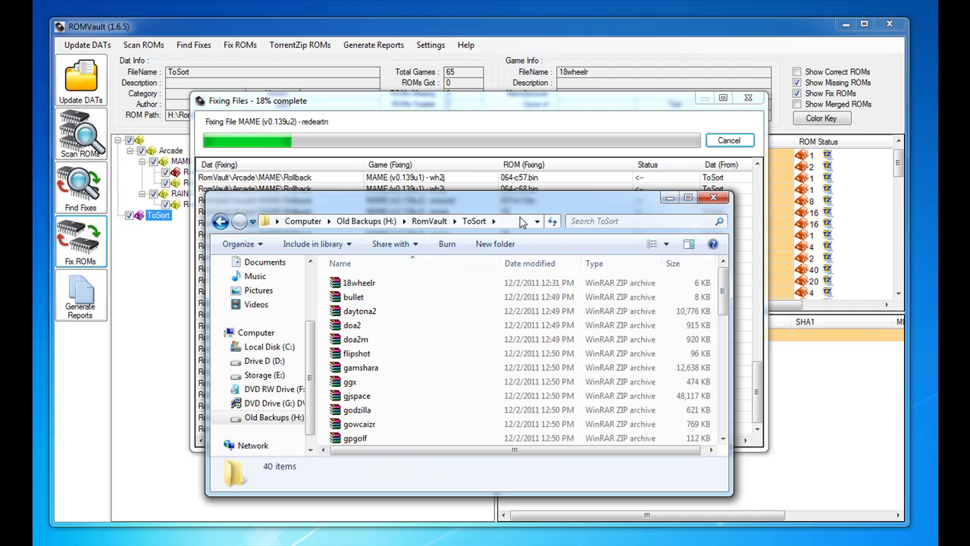
pyautogui.moveTo(531, 210); pyautogui.dragTo(683, 209)
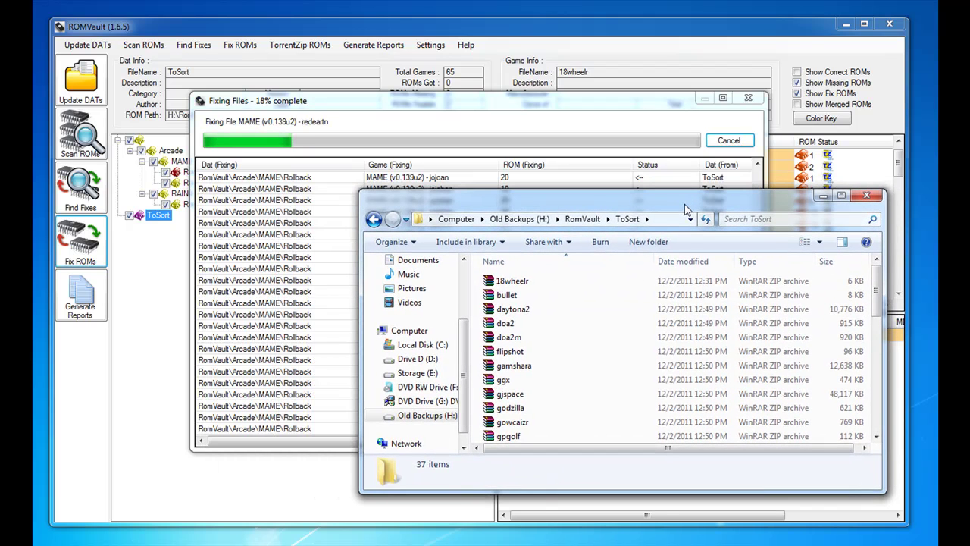
# Step: Open ROMRoot\Arcade\MAME\Rollback in File Explorer to check the archives being created
pyautogui.click(583, 219)
pyautogui.doubleClick(515, 294)
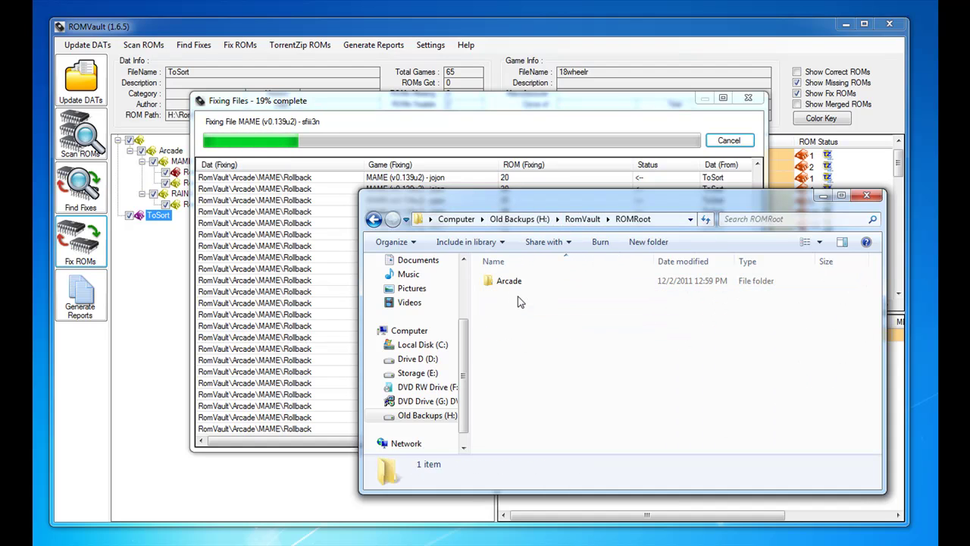
pyautogui.doubleClick(518, 283)
pyautogui.doubleClick(520, 285)
pyautogui.click(521, 286)
pyautogui.doubleClick(521, 287)
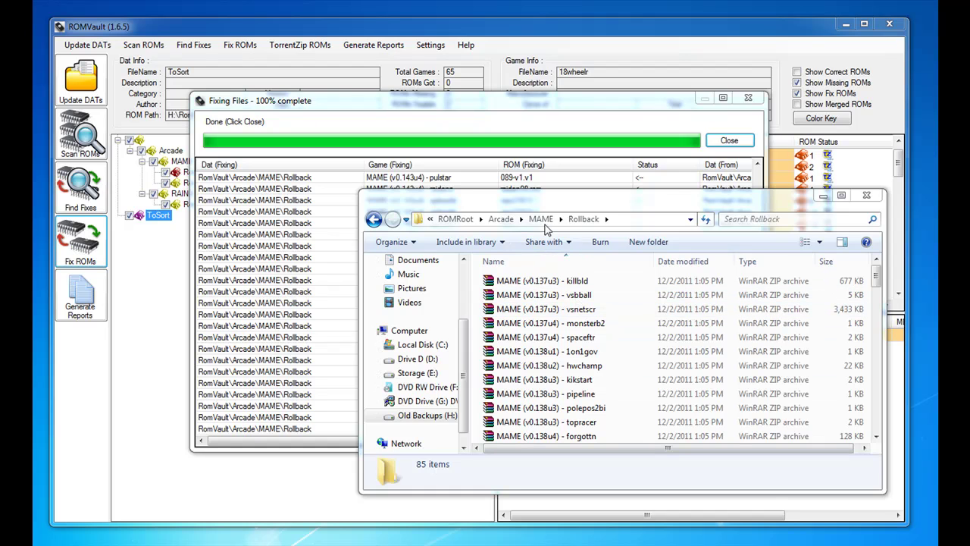
# Step: Check the MAME folder in ROMRoot and the RomVault\ToSort folder in File Explorer, and minimise its window
pyautogui.click(540, 219)
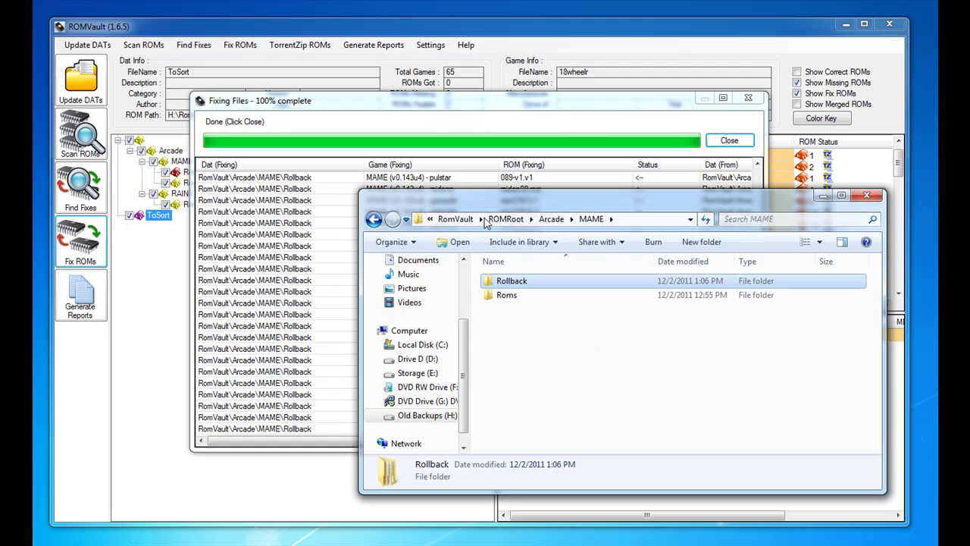
pyautogui.click(459, 219)
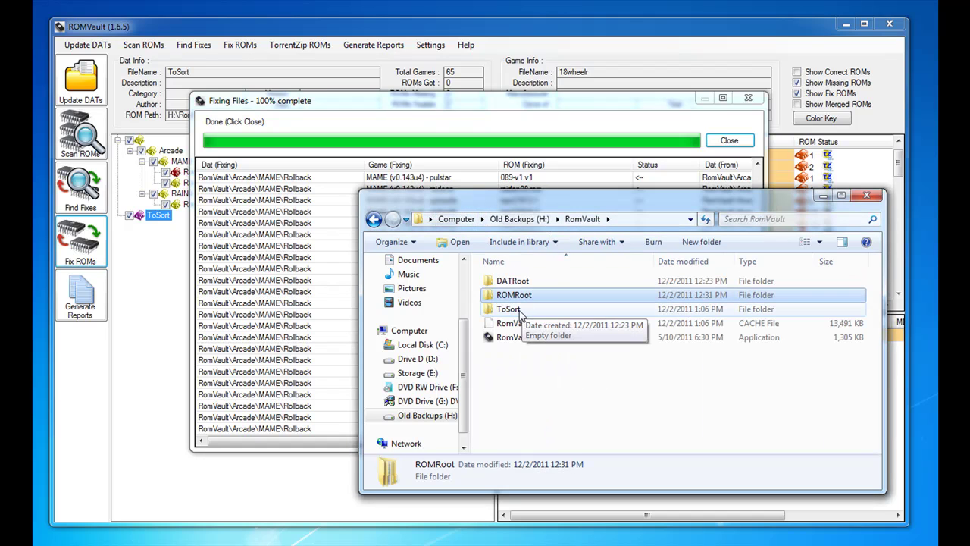
pyautogui.doubleClick(519, 312)
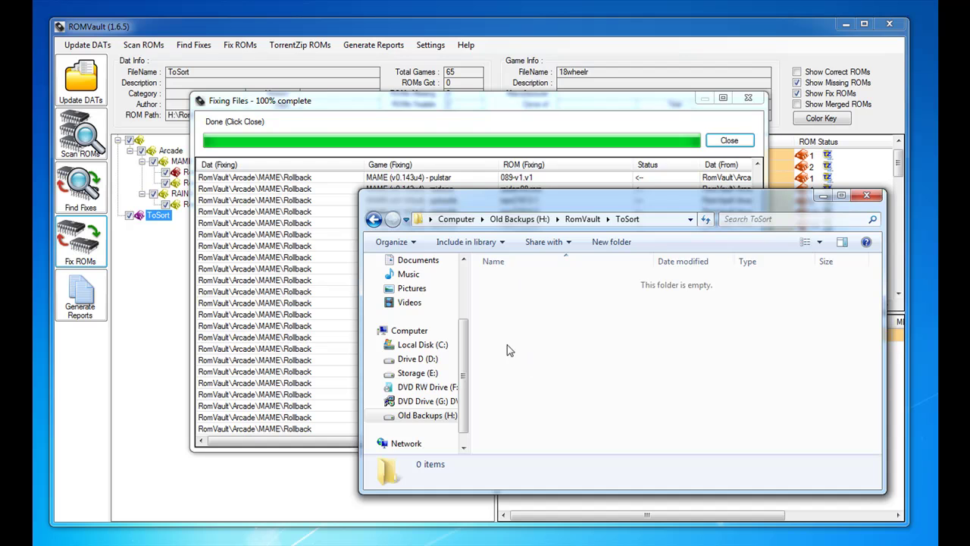
pyautogui.click(823, 197)
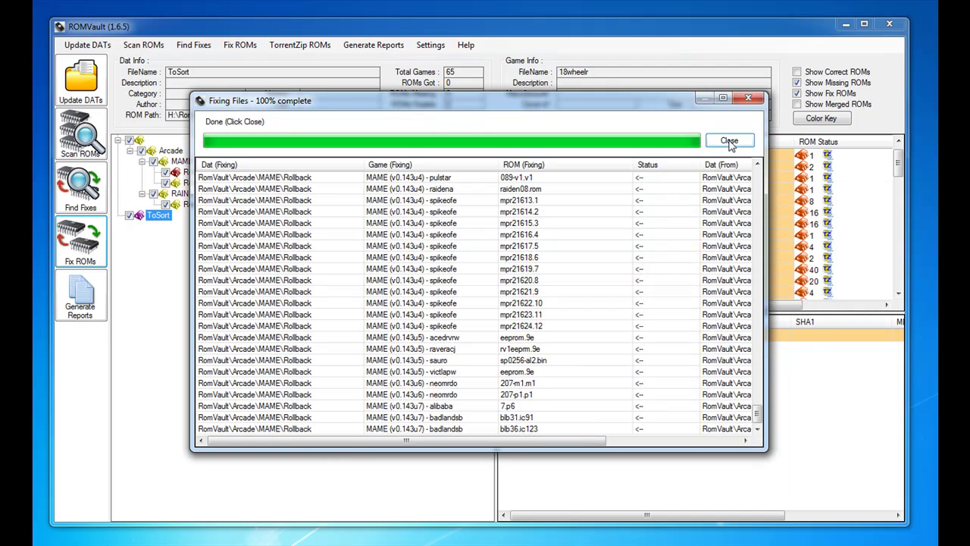
# Step: Dismiss the finished fix report and display the game list of the MAME Rollback set
pyautogui.click(729, 141)
pyautogui.click(158, 215)
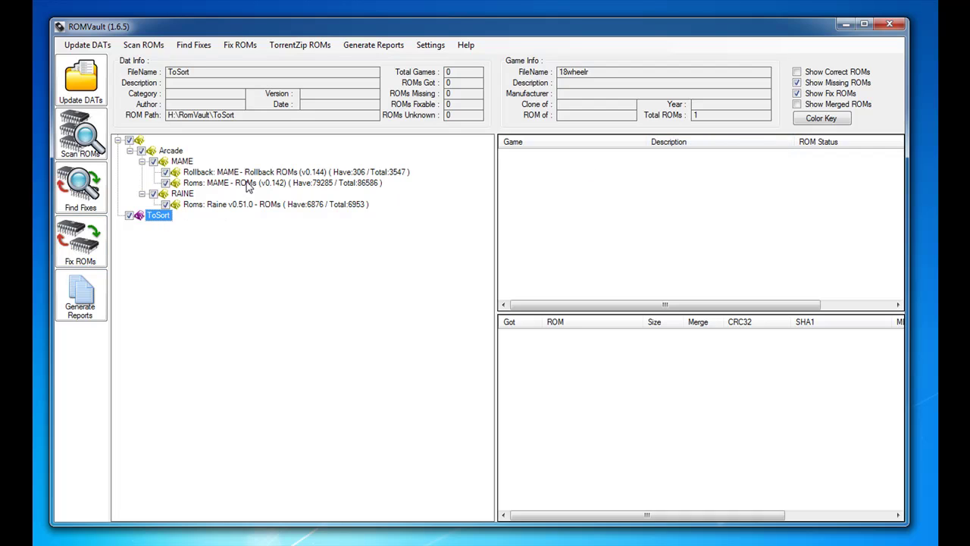
pyautogui.click(358, 173)
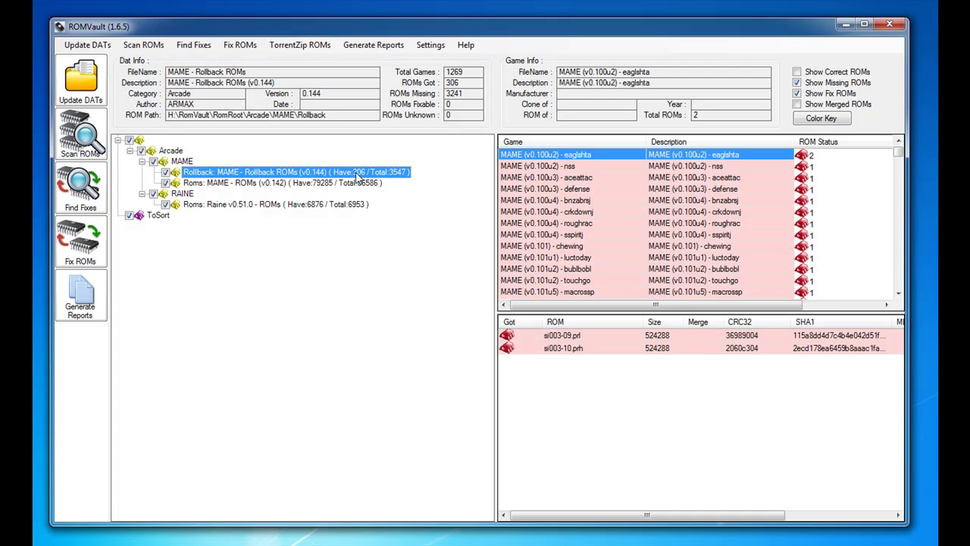
# Step: Turn on the display of correct ROMs and temporarily hide missing ones to review the completed Rollback games
pyautogui.click(797, 72)
pyautogui.click(797, 93)
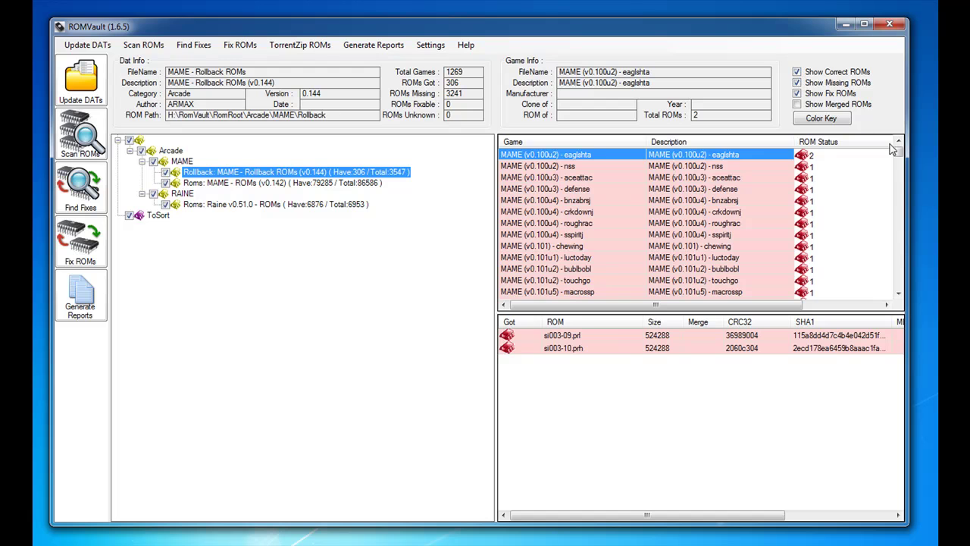
pyautogui.click(797, 83)
pyautogui.moveTo(898, 156)
pyautogui.mouseDown()
pyautogui.moveTo(906, 253)
pyautogui.moveTo(900, 156)
pyautogui.mouseUp()
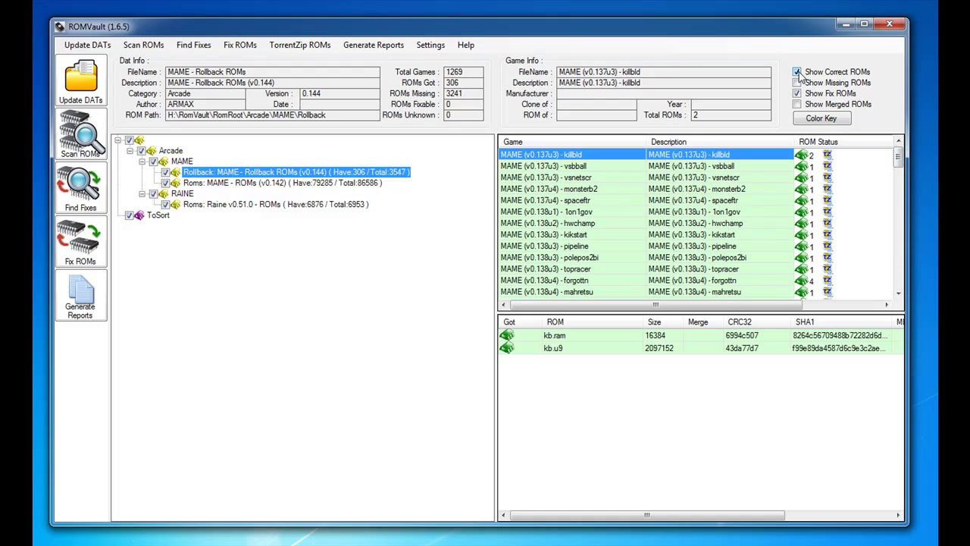
pyautogui.click(797, 83)
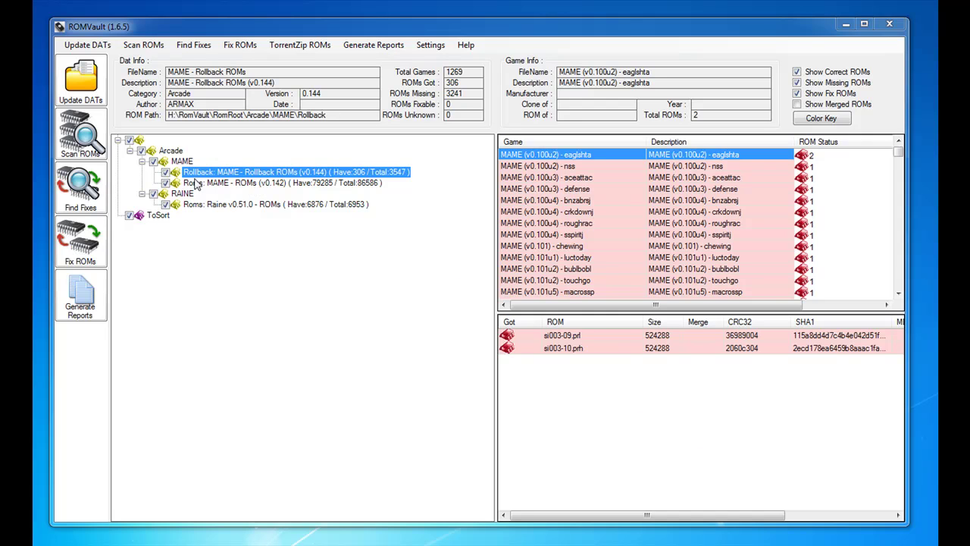
# Step: Display the MAME v0.142 ROM set, and open its DAT folder DATRoot\Arcade\MAME\Roms in File Explorer
pyautogui.click(264, 188)
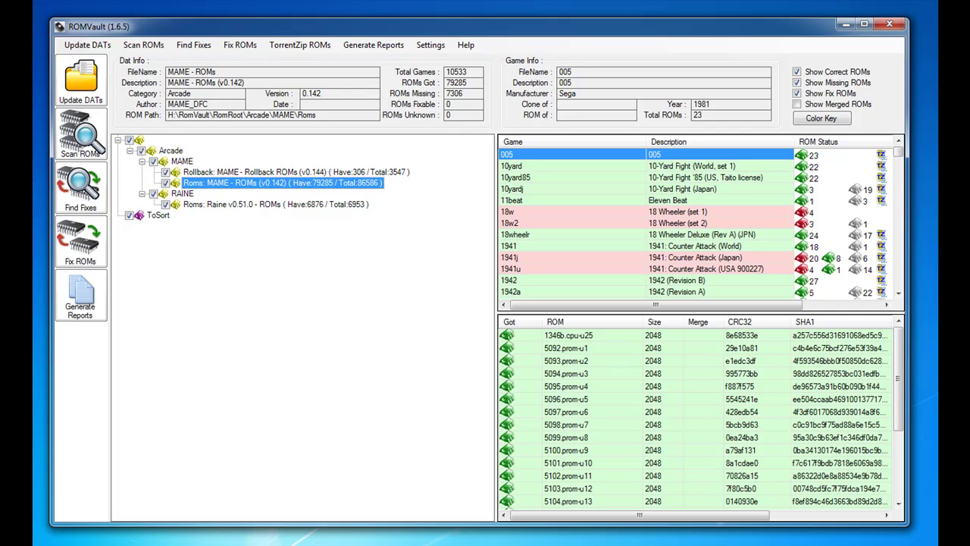
pyautogui.click(341, 544)
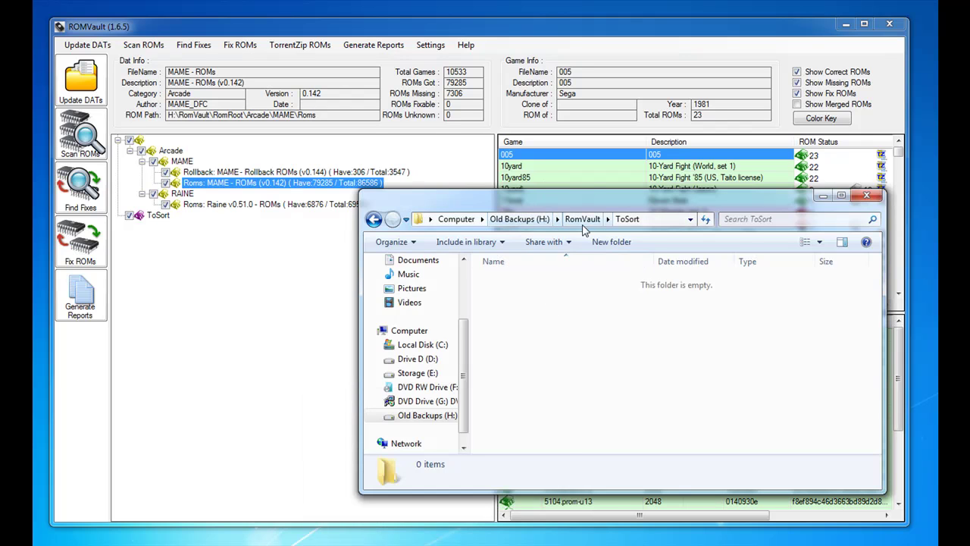
pyautogui.click(583, 221)
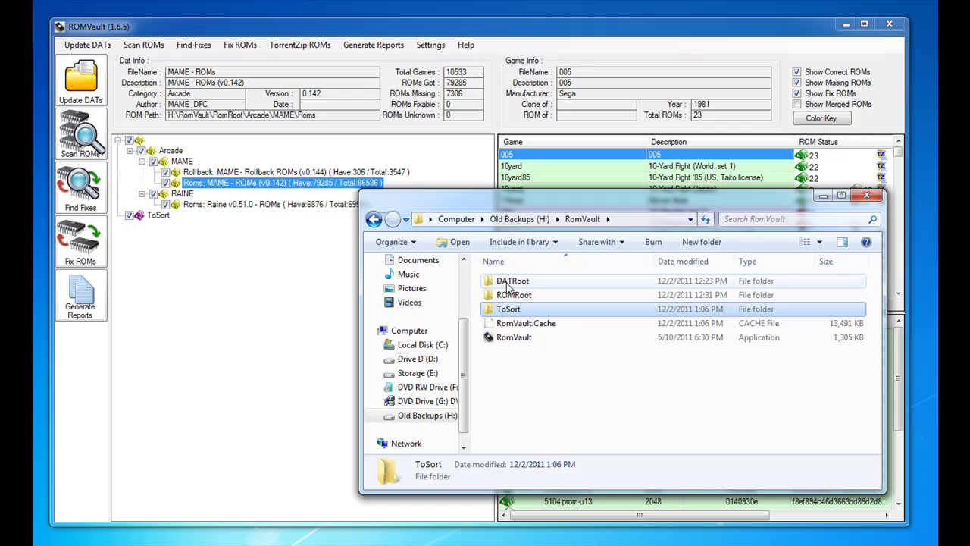
pyautogui.doubleClick(507, 286)
pyautogui.doubleClick(508, 287)
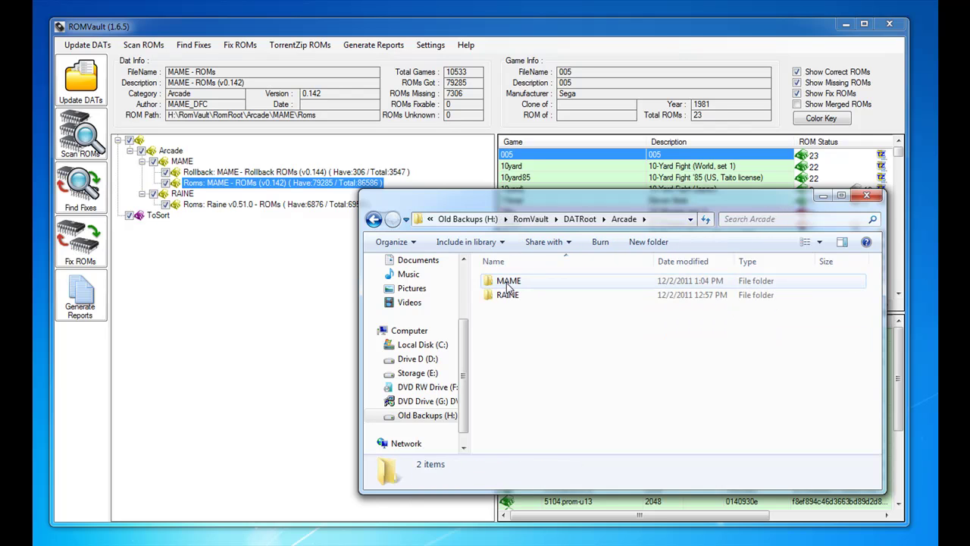
pyautogui.doubleClick(508, 284)
pyautogui.doubleClick(506, 294)
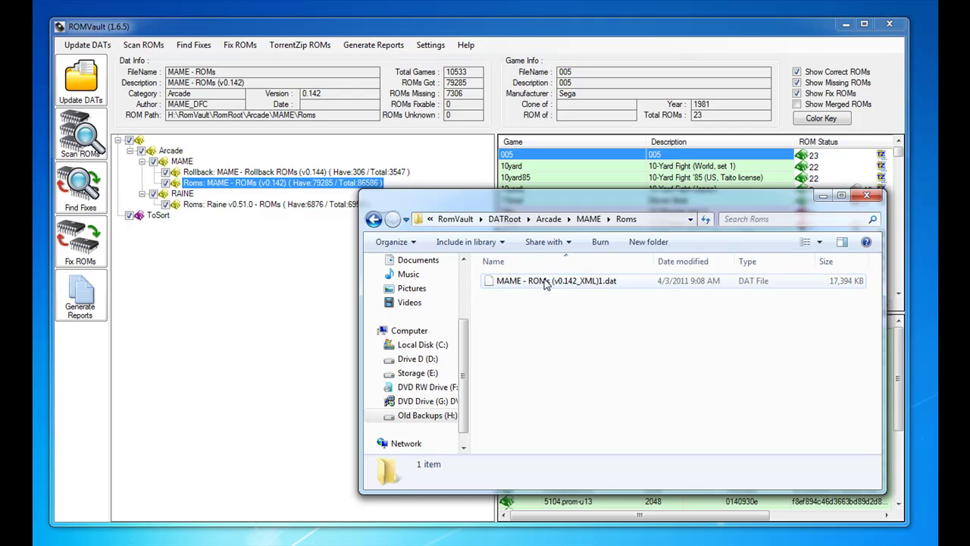
# Step: Delete MAME - ROMs (v0.142_XML)1.dat from the Roms folder and put MAME - ROMs (v0.144_XML).dat in its place
pyautogui.click(544, 283)
pyautogui.press('Delete')
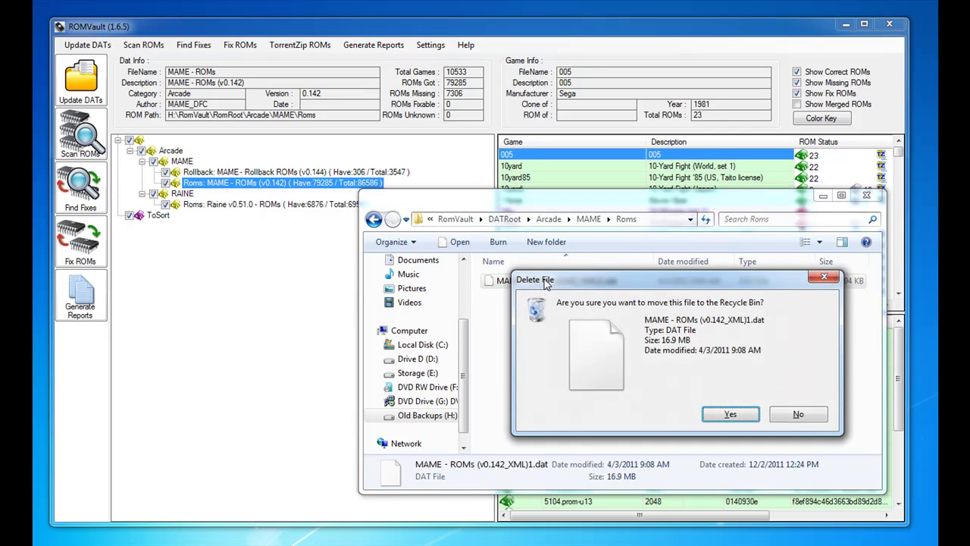
pyautogui.press('Return')
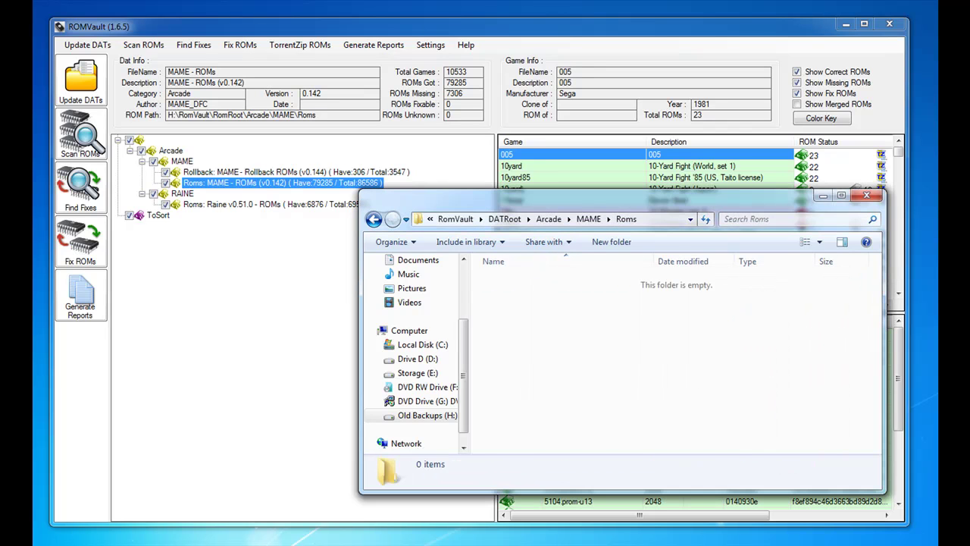
pyautogui.moveTo(938, 503); pyautogui.dragTo(597, 368)
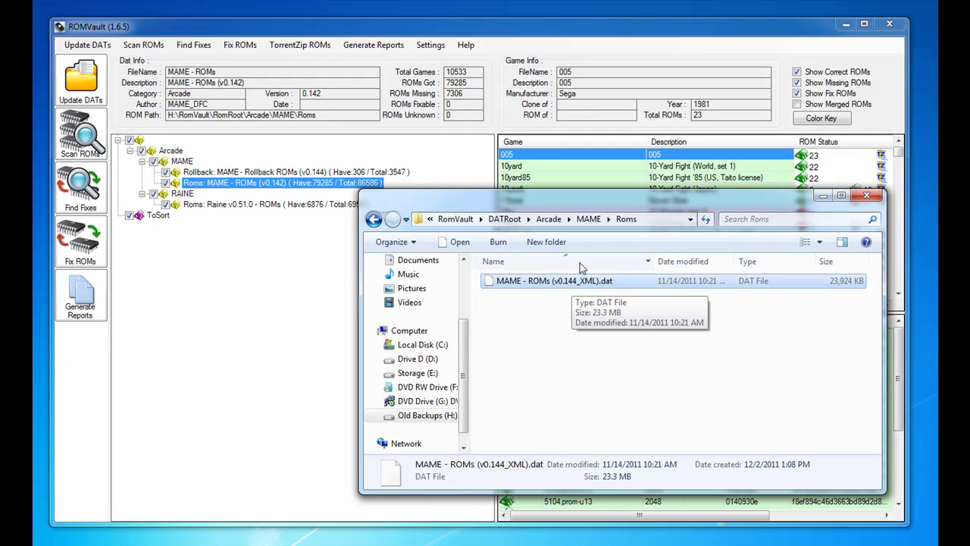
# Step: Return to RomVault, update the DATs to load the MAME v0.144 set, and scan the ROMs
pyautogui.click(821, 197)
pyautogui.click(81, 89)
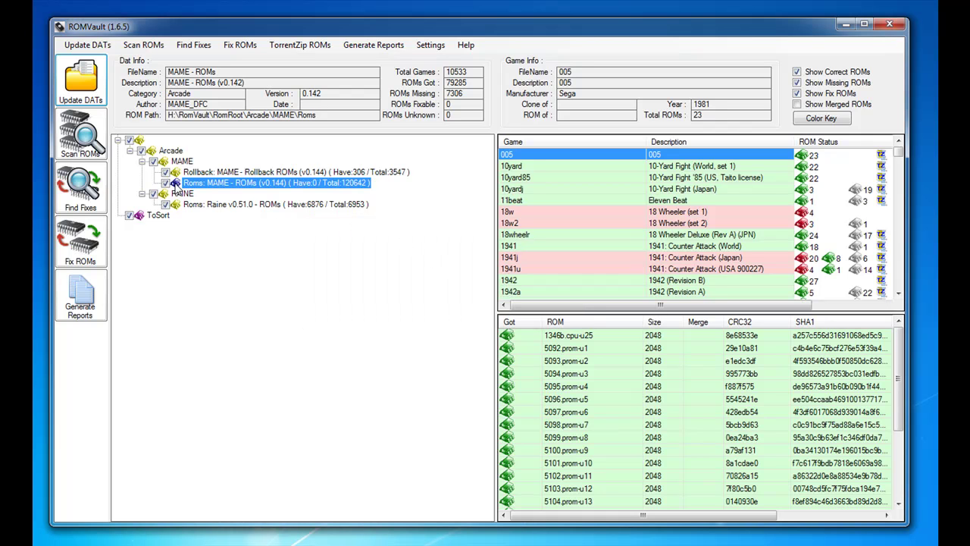
pyautogui.click(90, 146)
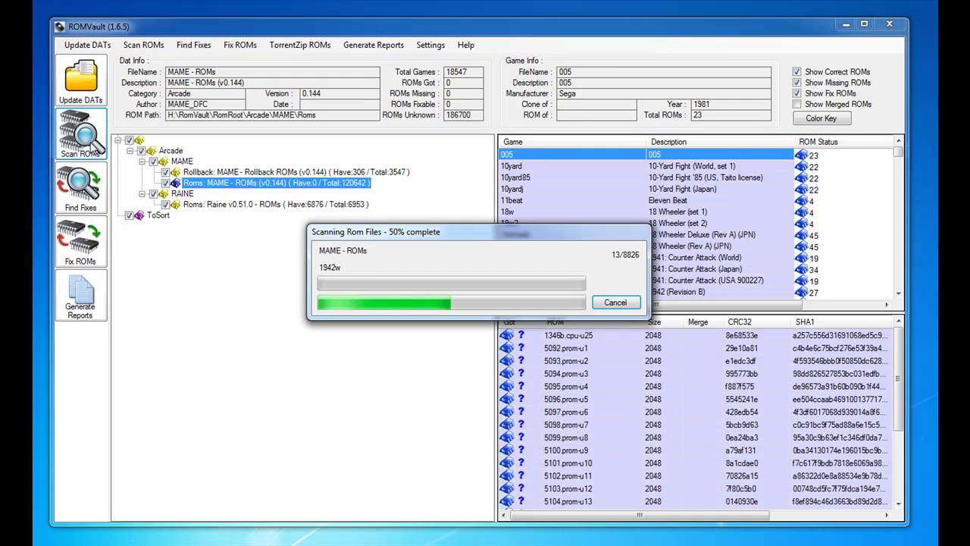
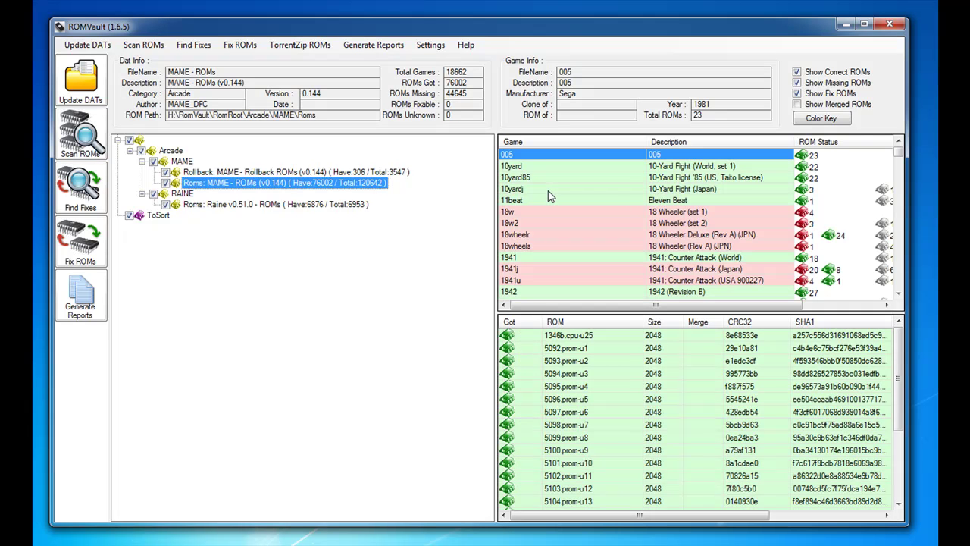
# Step: Inspect the ROMs of the blaster and blaster30 entries in the scanned MAME game list
pyautogui.moveTo(898, 155); pyautogui.dragTo(898, 160)
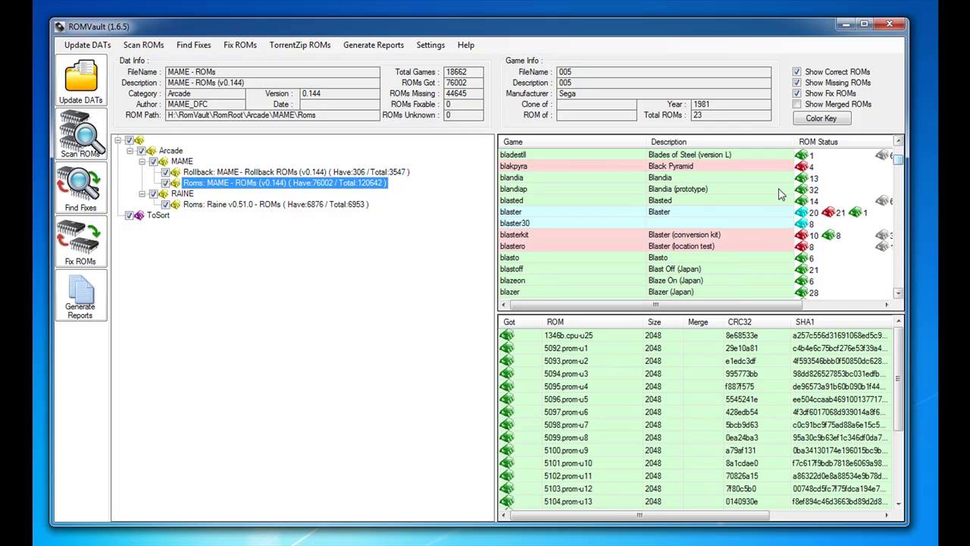
pyautogui.click(615, 213)
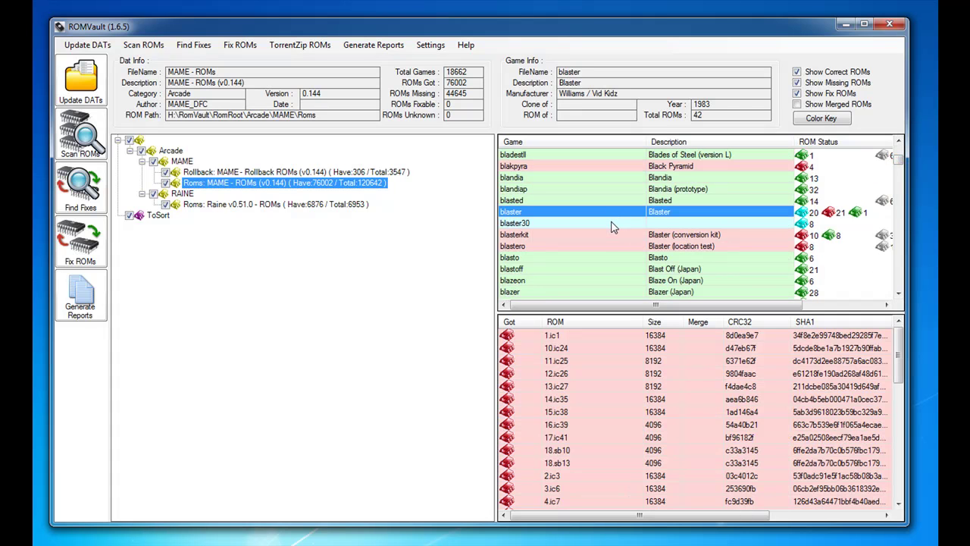
pyautogui.click(614, 224)
pyautogui.click(614, 212)
# Step: Find and apply the fixes for the MAME v0.144 set, narrowing the fix report's first three columns to reveal the source files
pyautogui.click(86, 193)
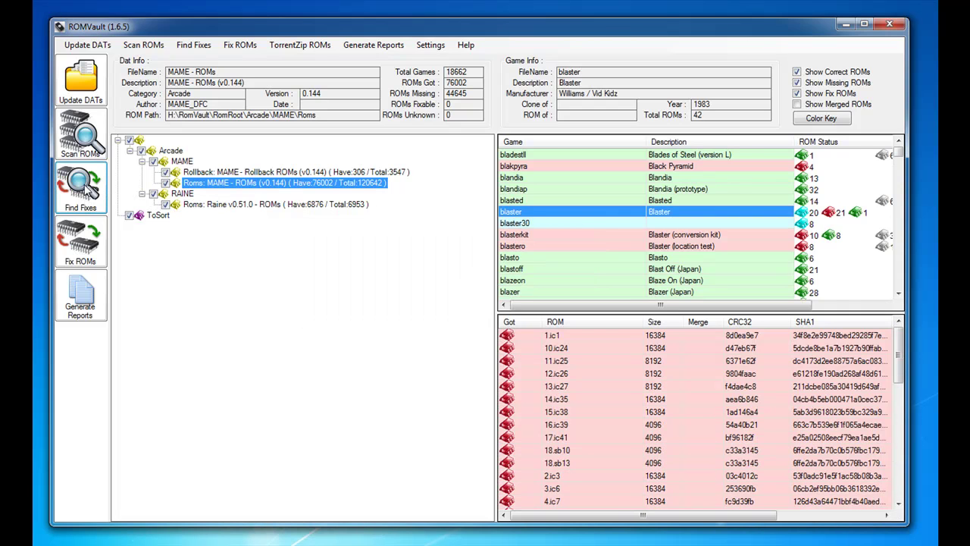
pyautogui.click(88, 248)
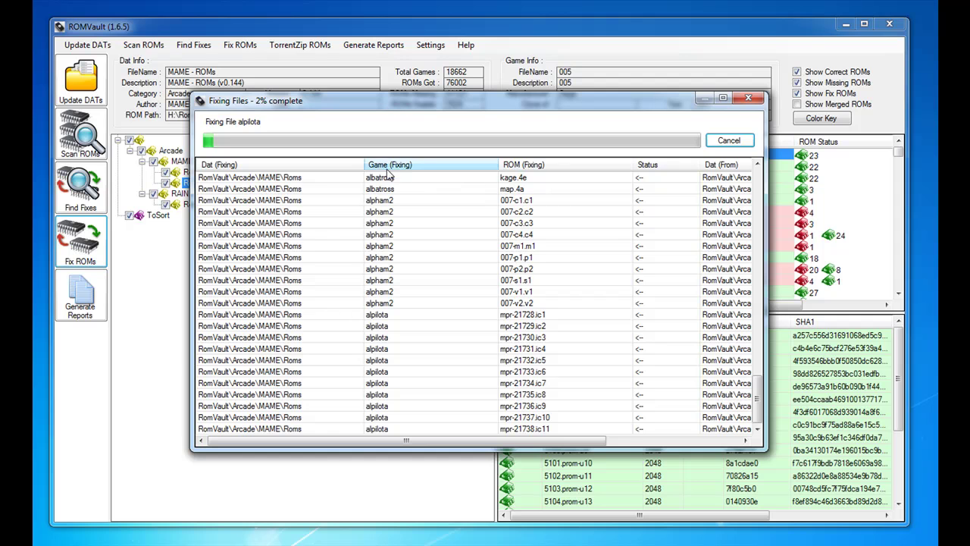
pyautogui.moveTo(363, 164); pyautogui.dragTo(329, 163)
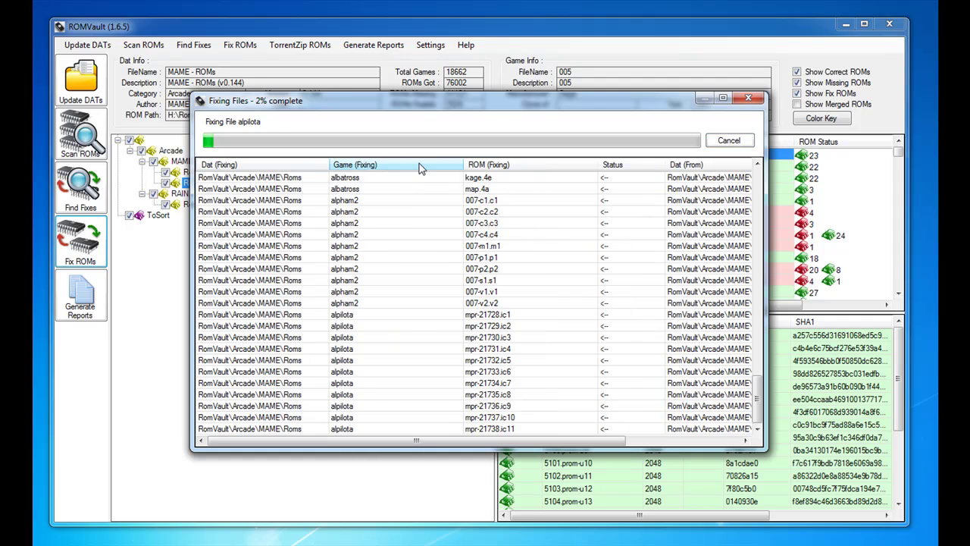
pyautogui.moveTo(464, 165); pyautogui.dragTo(394, 164)
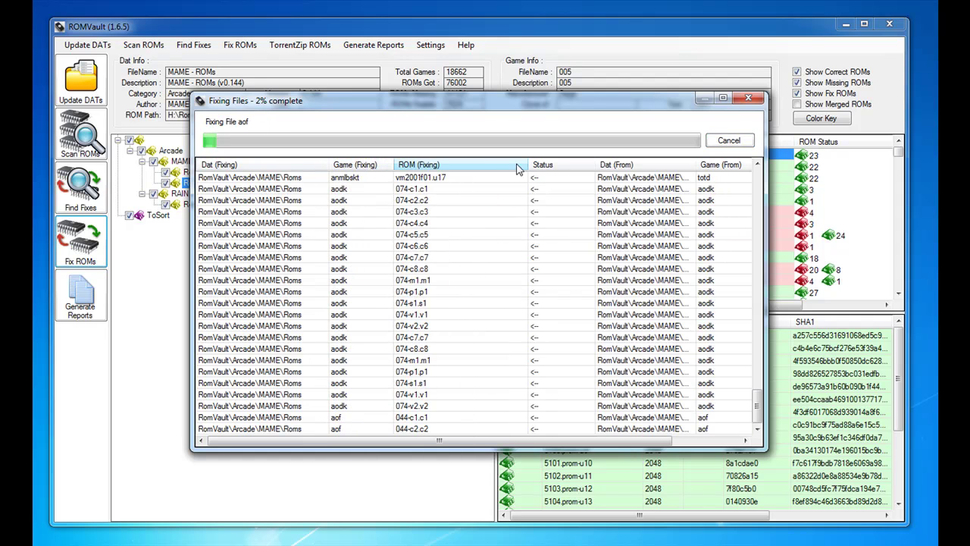
pyautogui.moveTo(530, 165); pyautogui.dragTo(466, 164)
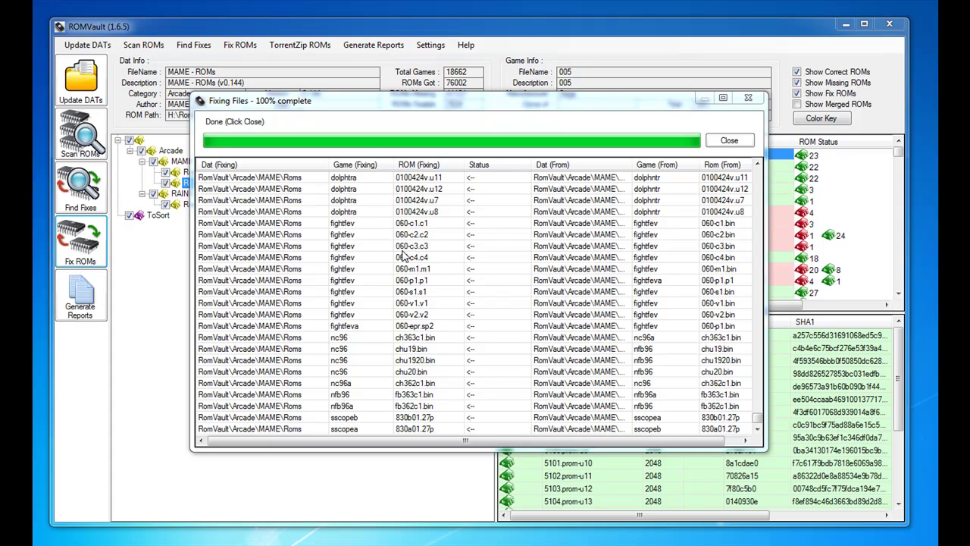
pyautogui.click(727, 143)
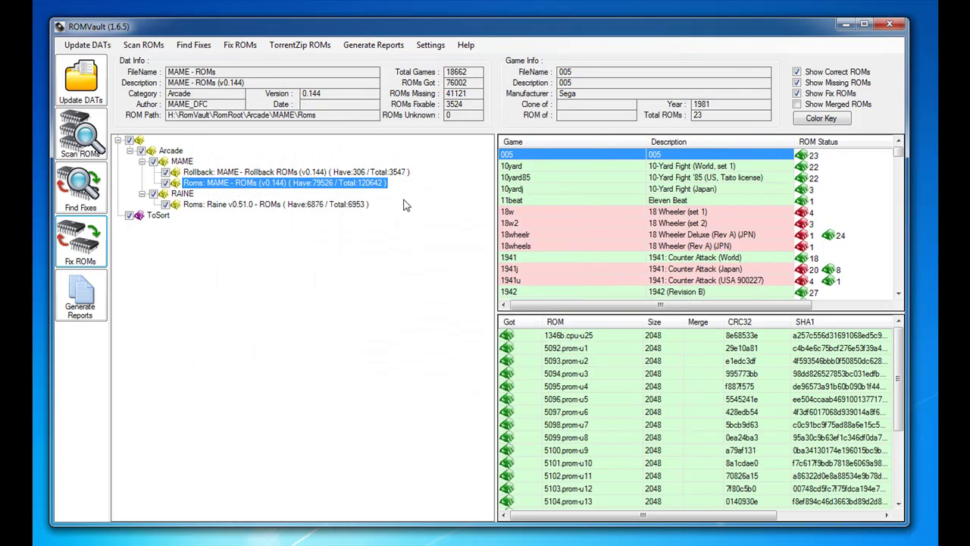
# Step: Browse the rebuilt MAME v0.144 game list and hide correct ROMs to review the missing ones
pyautogui.click(301, 182)
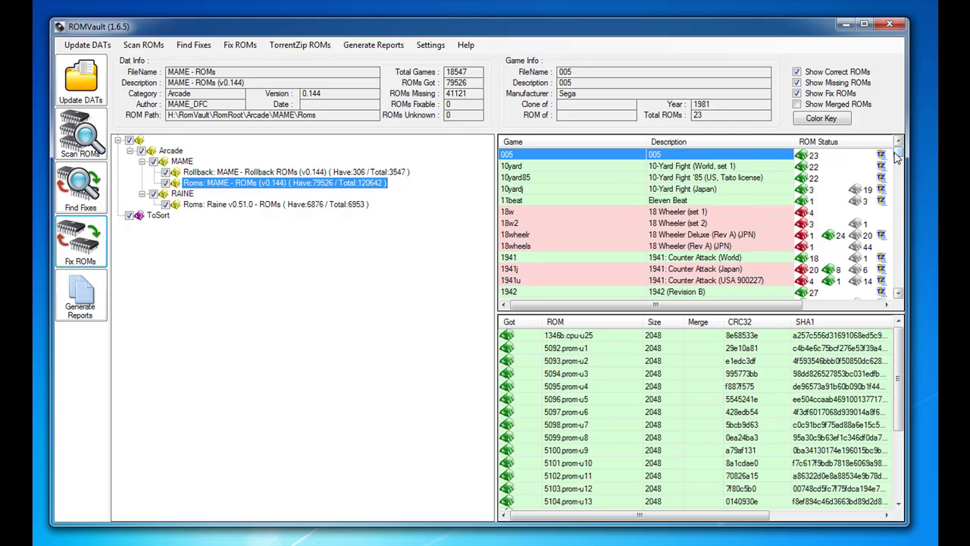
pyautogui.moveTo(898, 155); pyautogui.dragTo(898, 166)
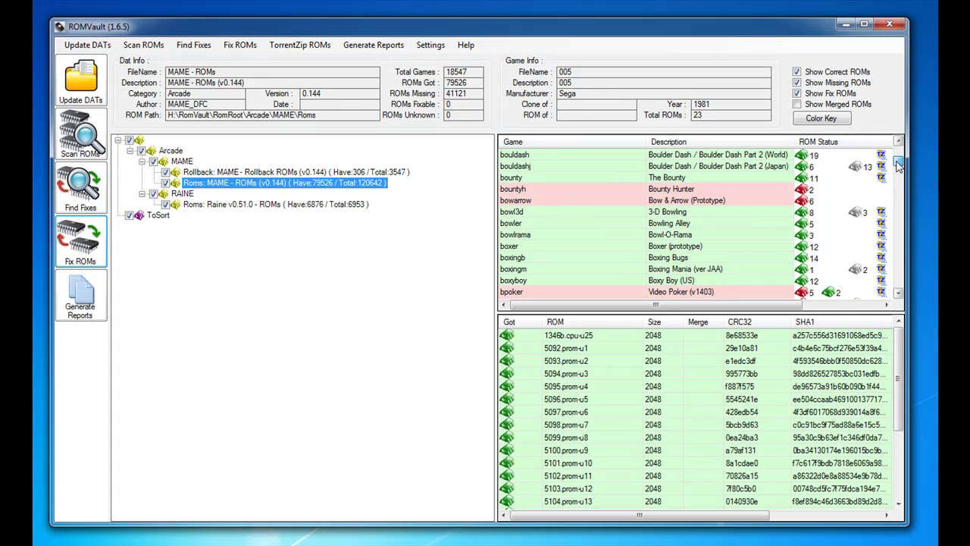
pyautogui.moveTo(898, 166); pyautogui.dragTo(900, 154)
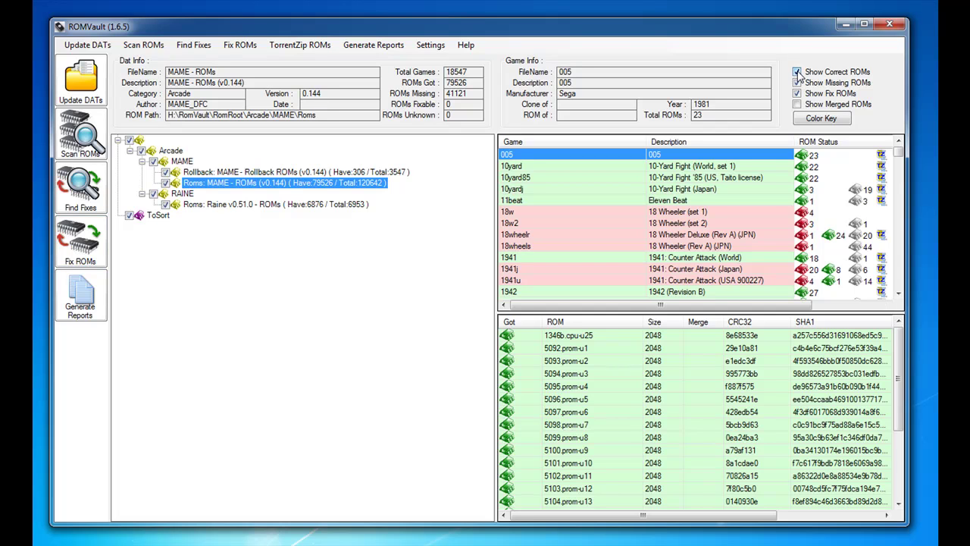
pyautogui.click(797, 72)
pyautogui.click(797, 72)
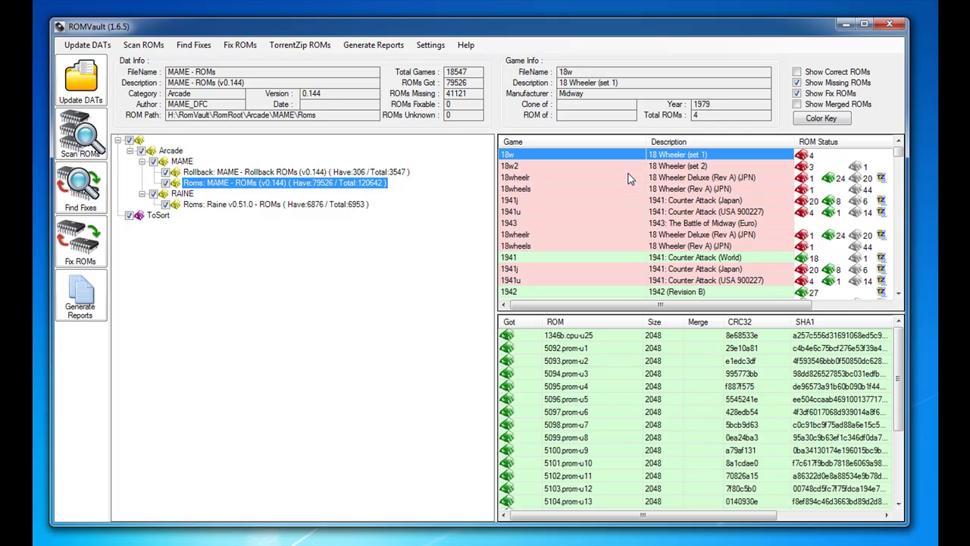
pyautogui.moveTo(899, 153)
pyautogui.mouseDown()
pyautogui.moveTo(883, 205)
pyautogui.moveTo(898, 152)
pyautogui.mouseUp()
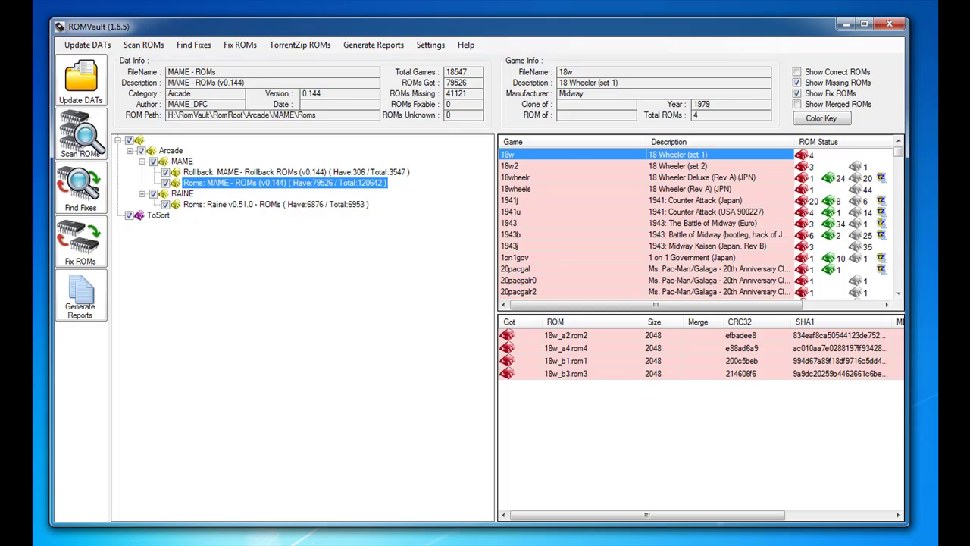
# Step: Switch to the RomVault website in the browser to view the downloadable TOSEC DAT sets, and close the browser
pyautogui.click(277, 544)
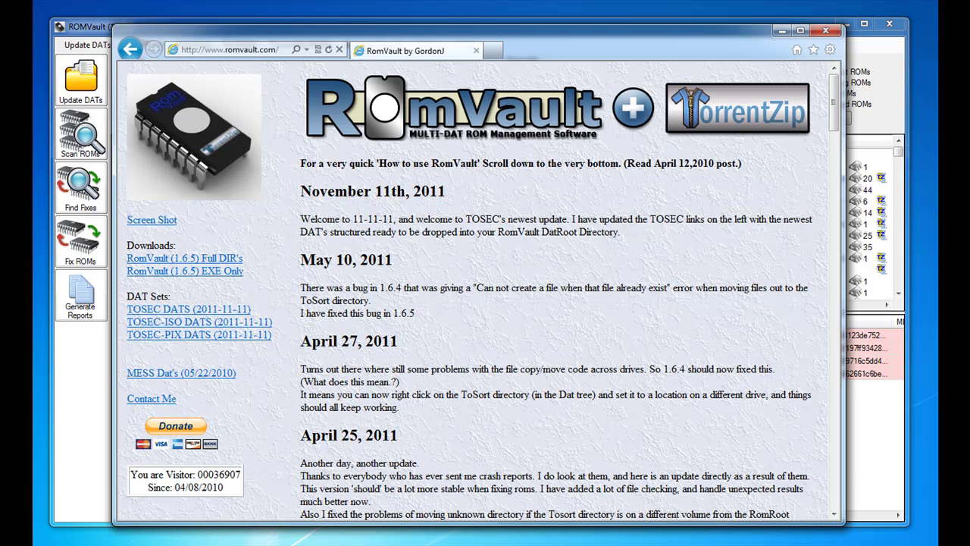
pyautogui.moveTo(278, 524); pyautogui.dragTo(278, 511)
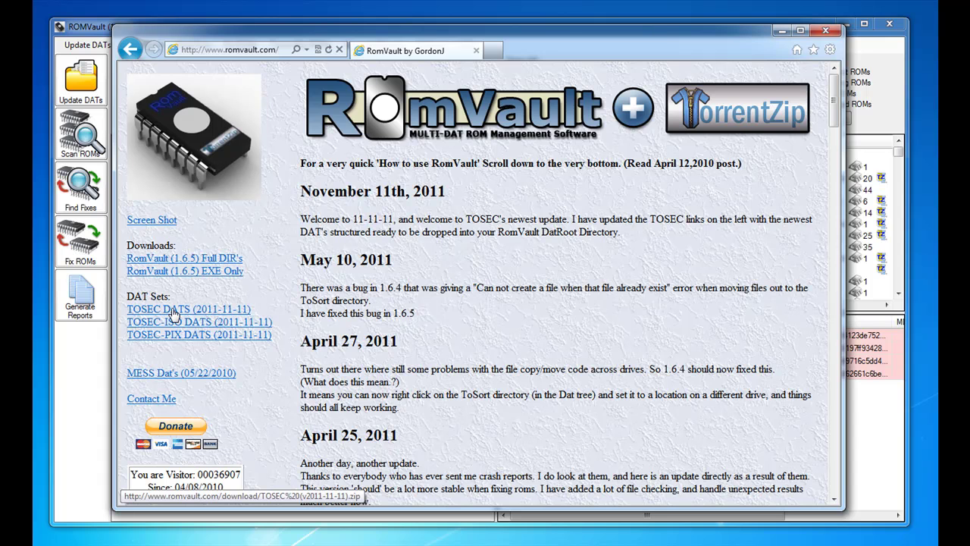
pyautogui.click(824, 33)
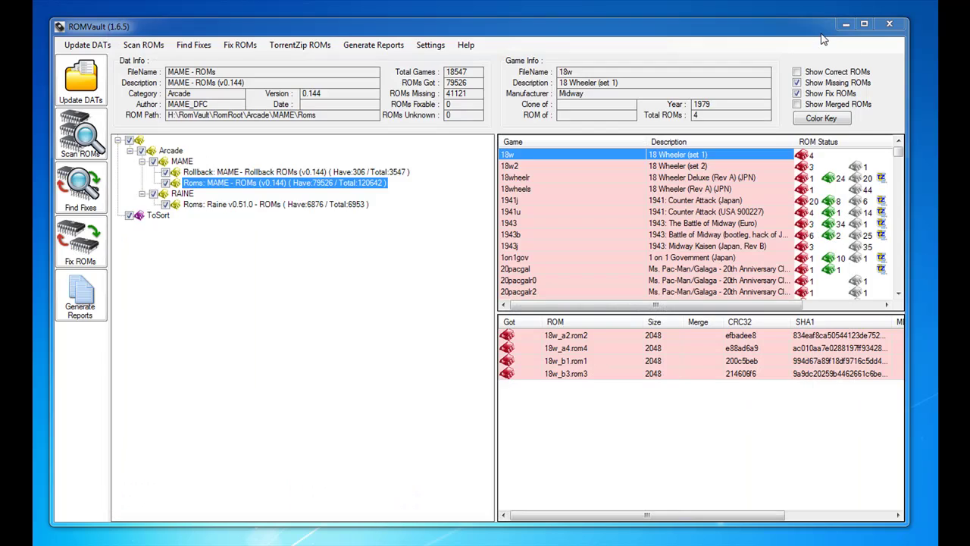